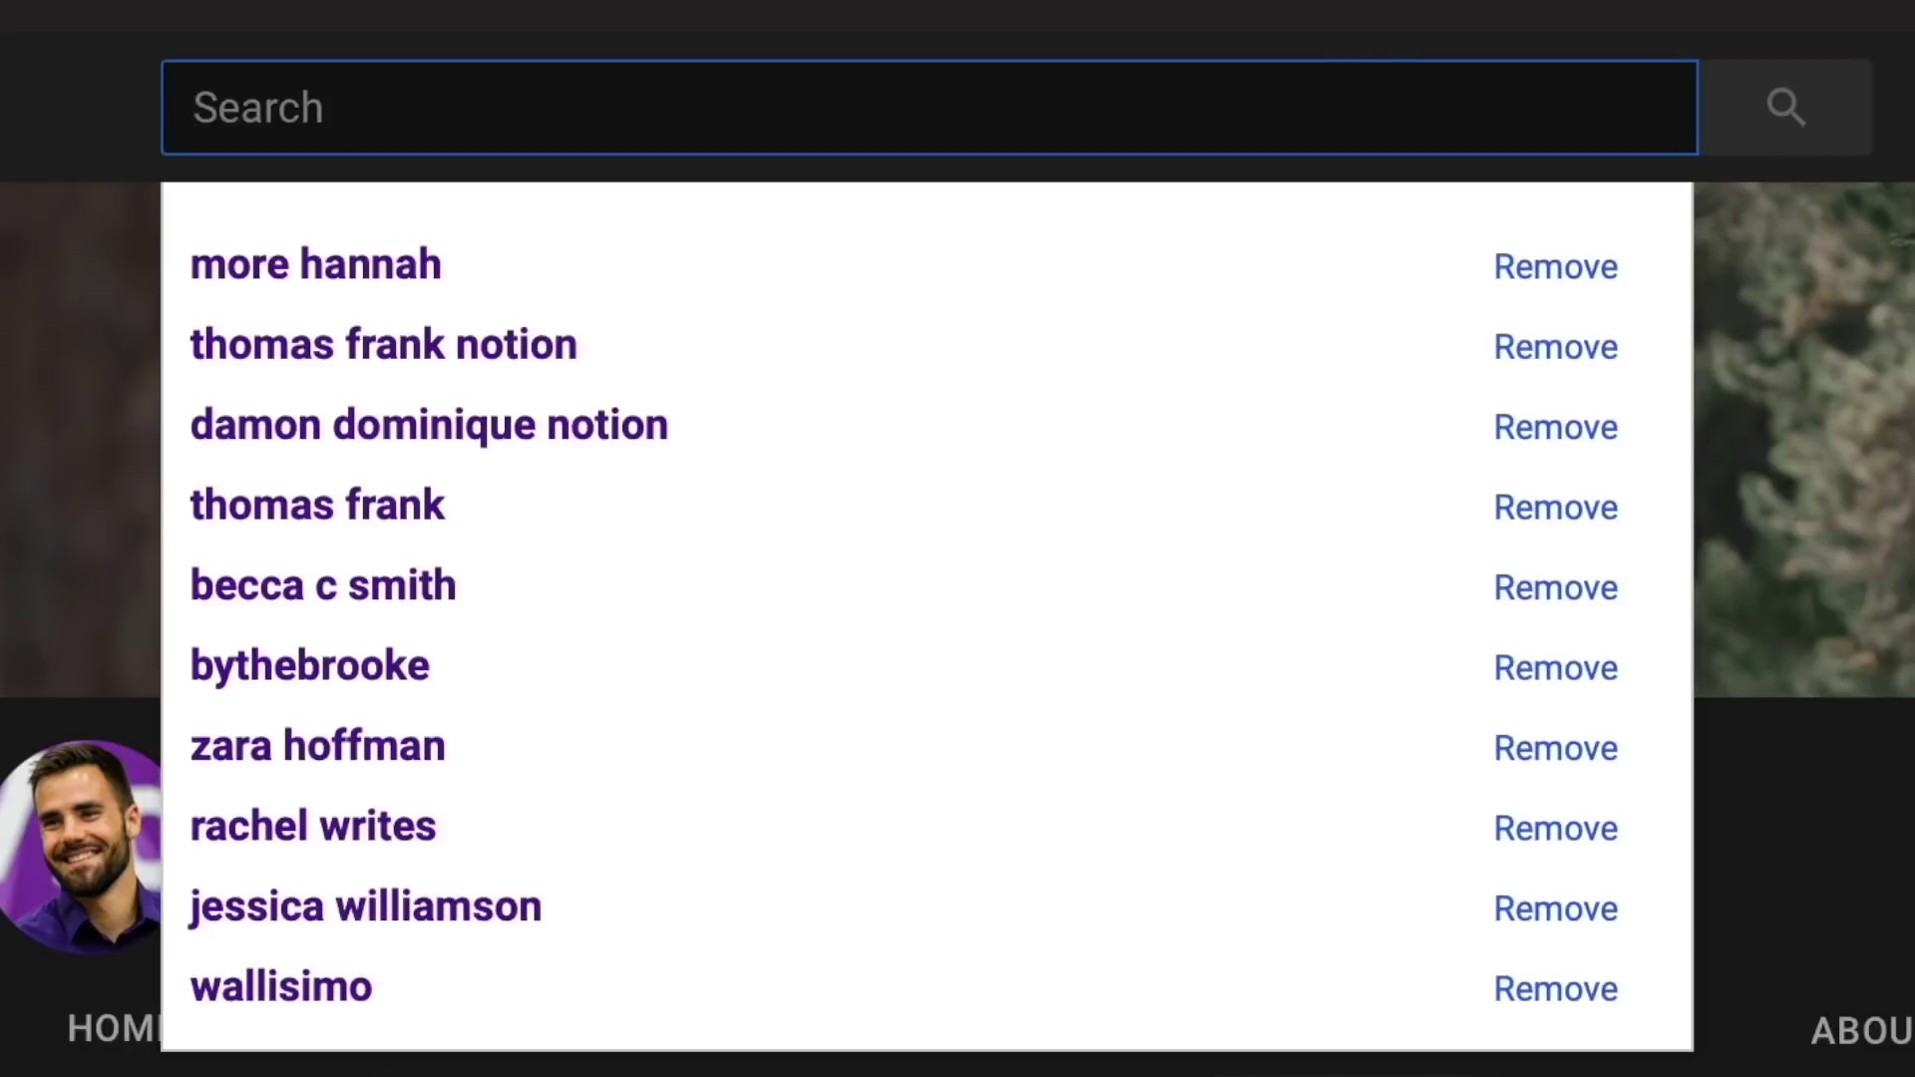
# Search YouTube for 'notion booktube' and scroll through the Notion organisation video results
pyautogui.write('notion booktube')
pyautogui.press('Return')
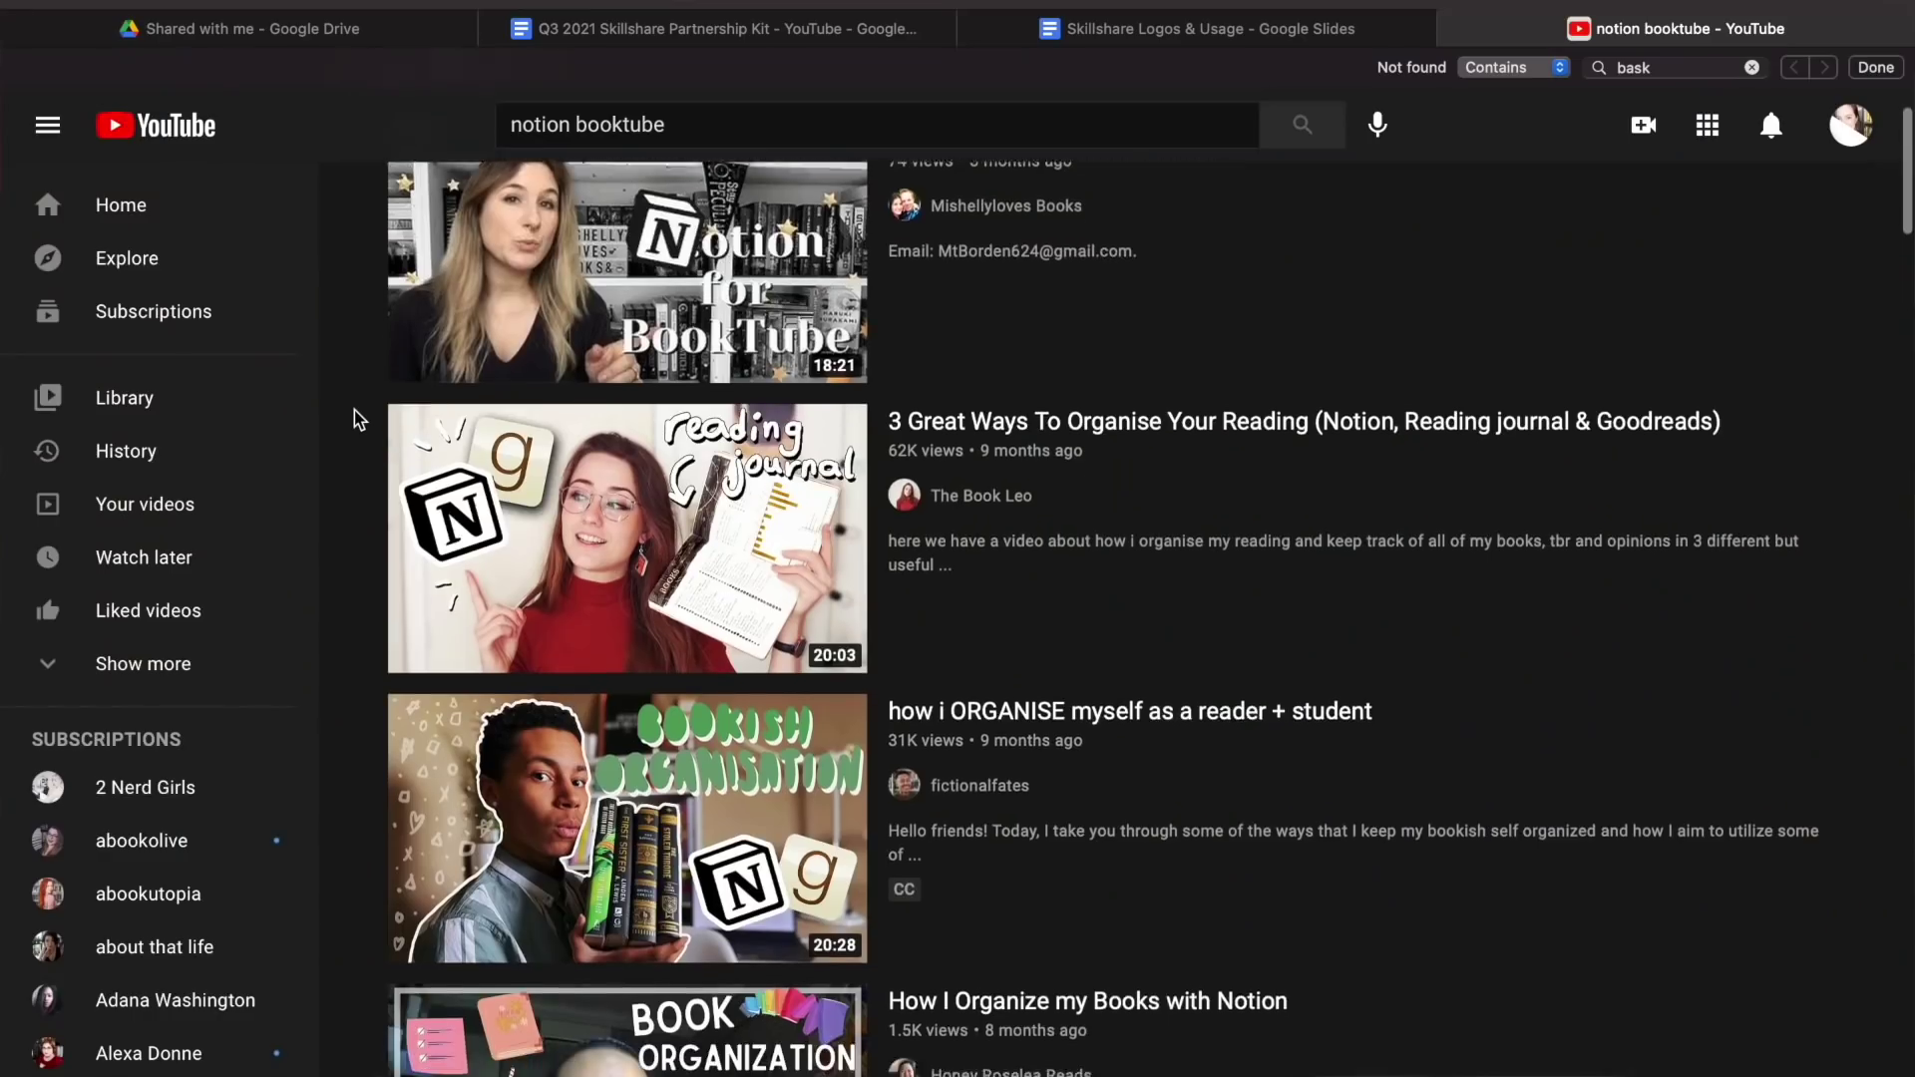
pyautogui.scroll(-5, 360, 415)
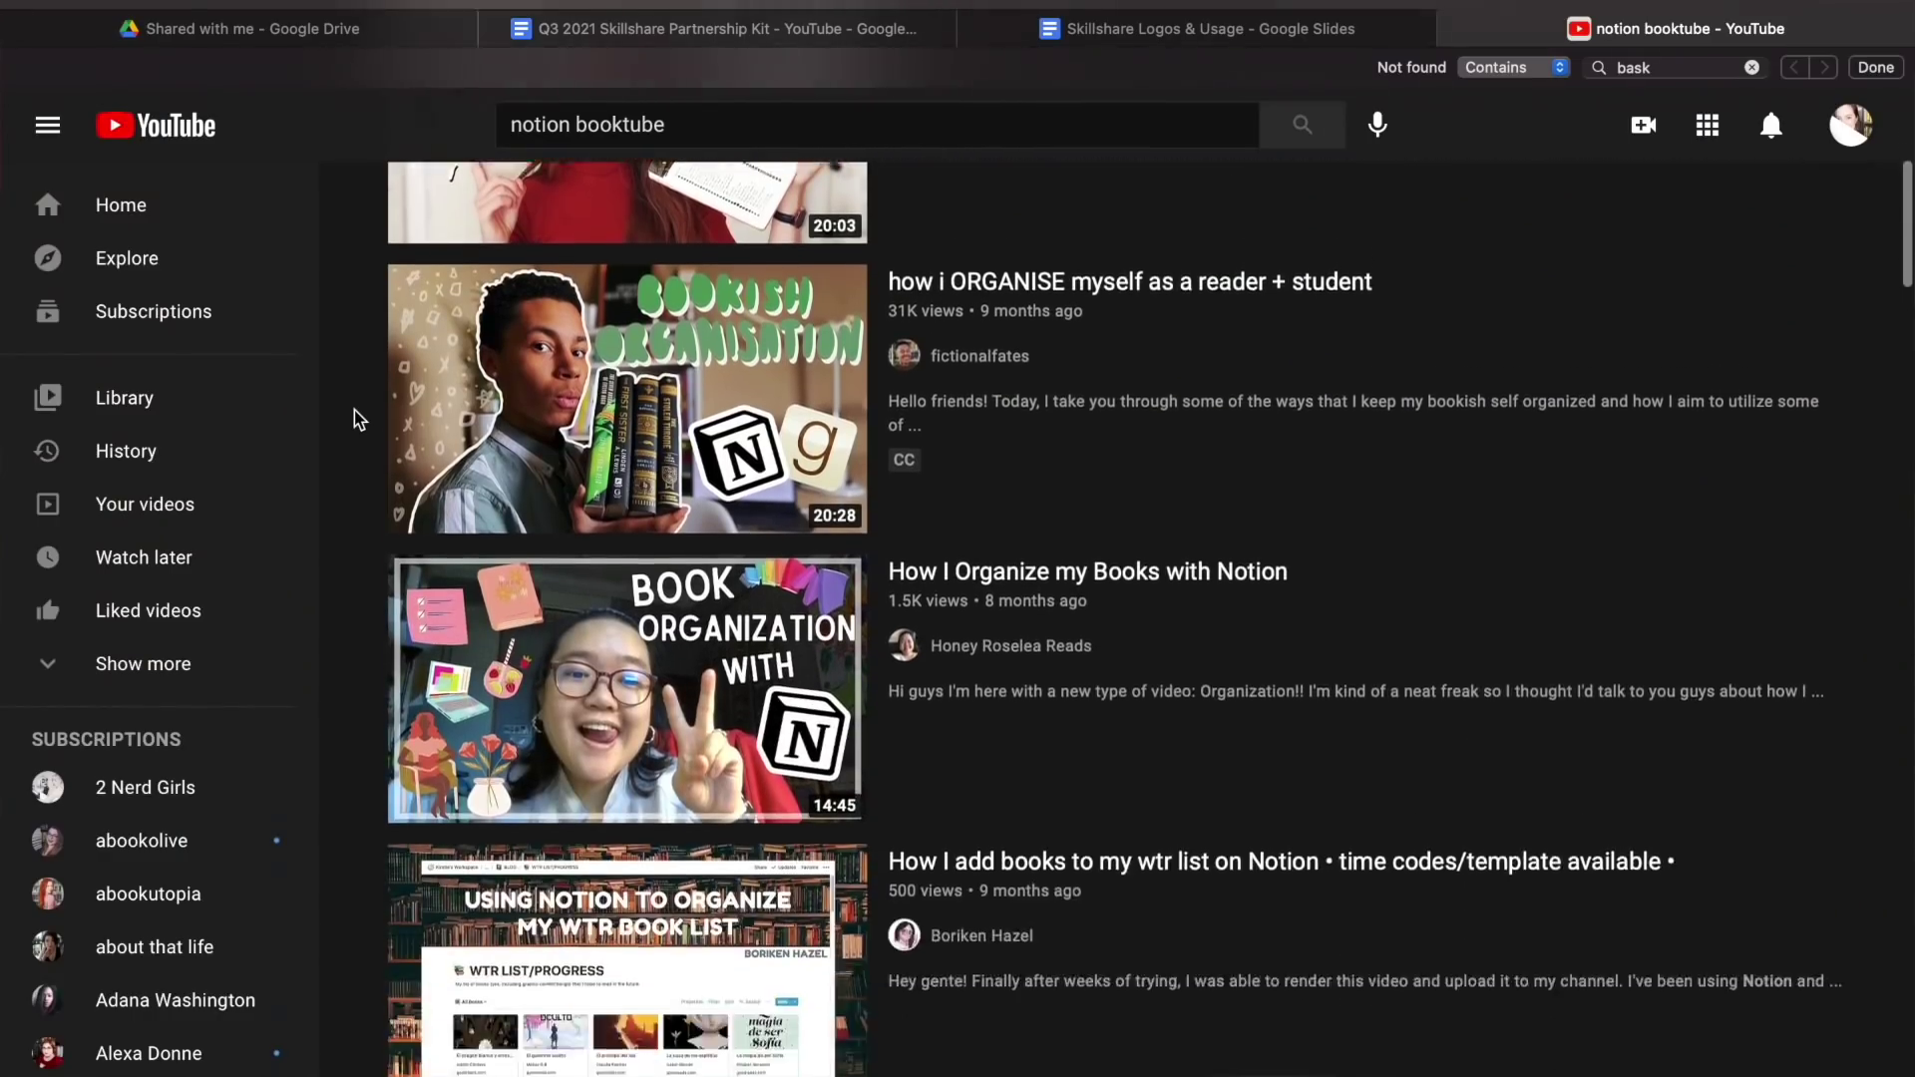
pyautogui.scroll(-6, 359, 419)
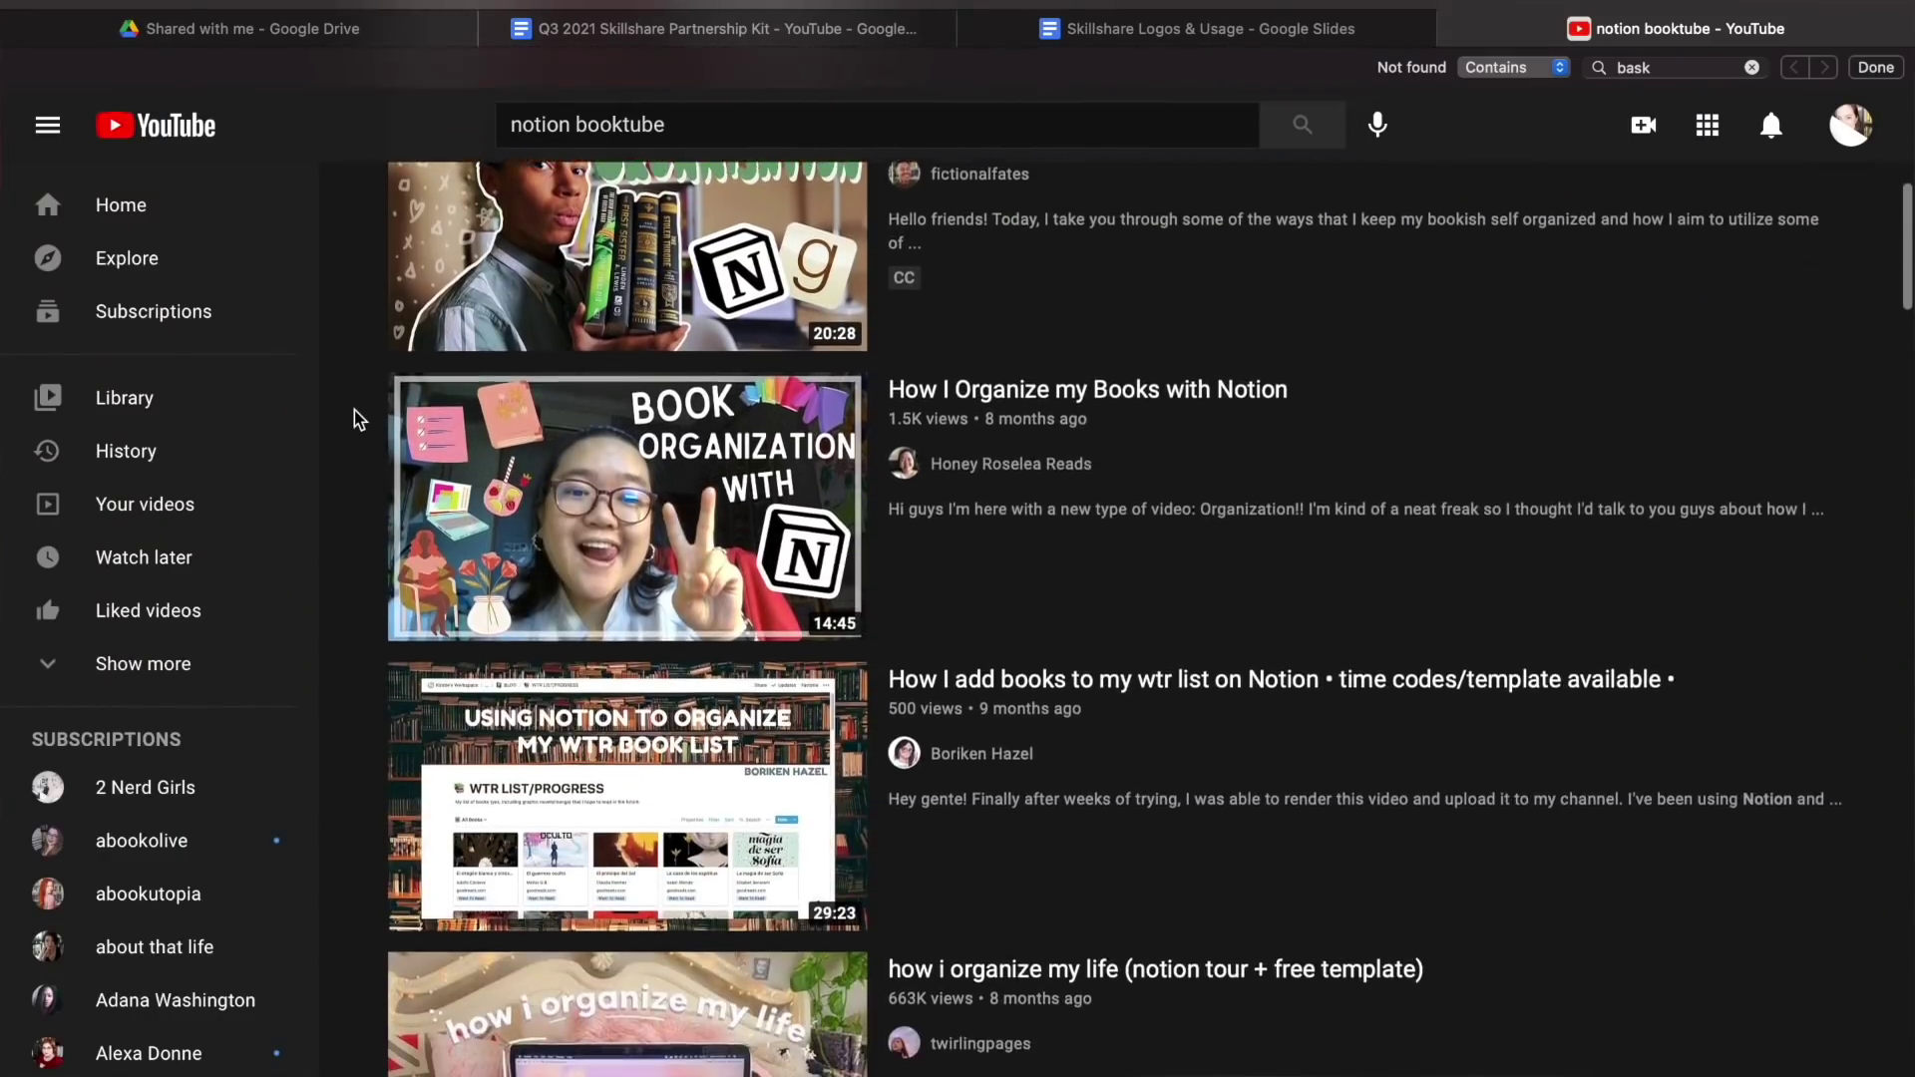
pyautogui.scroll(-6, 359, 419)
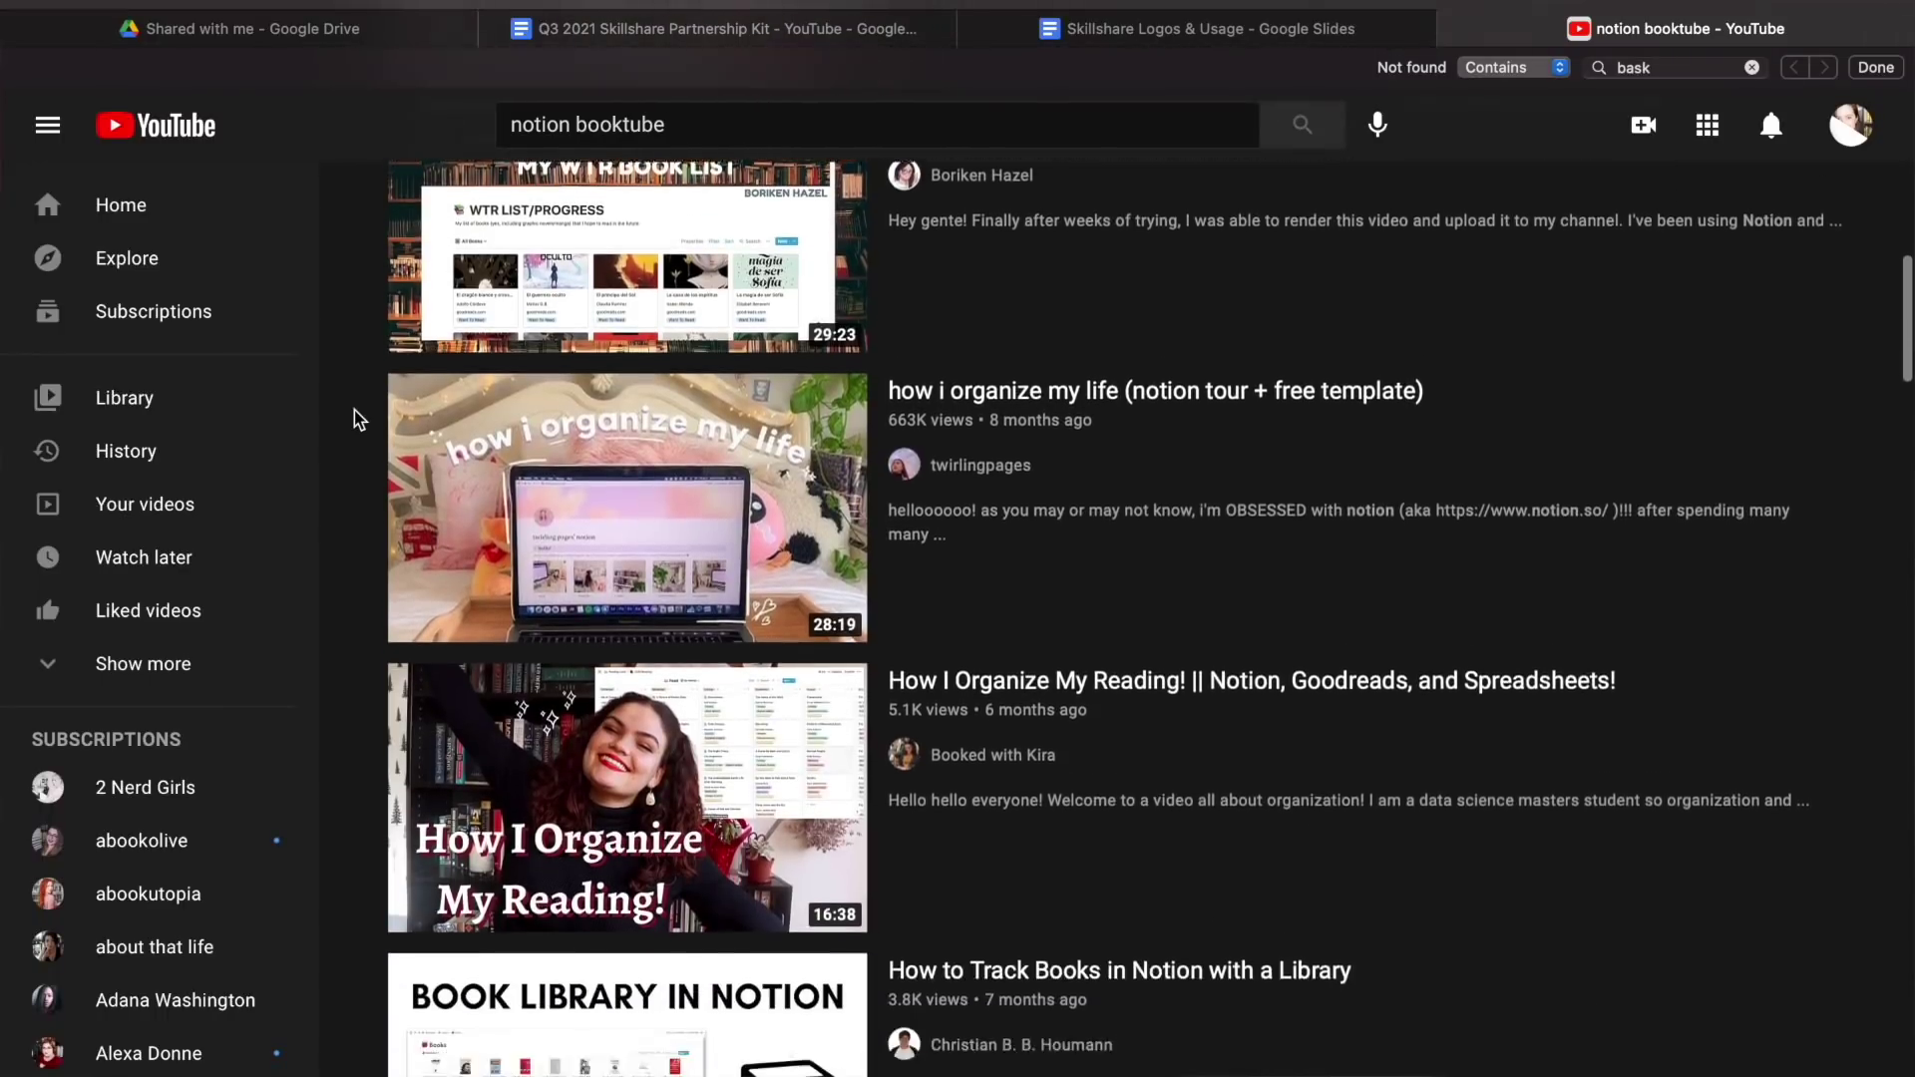
pyautogui.scroll(-6, 359, 419)
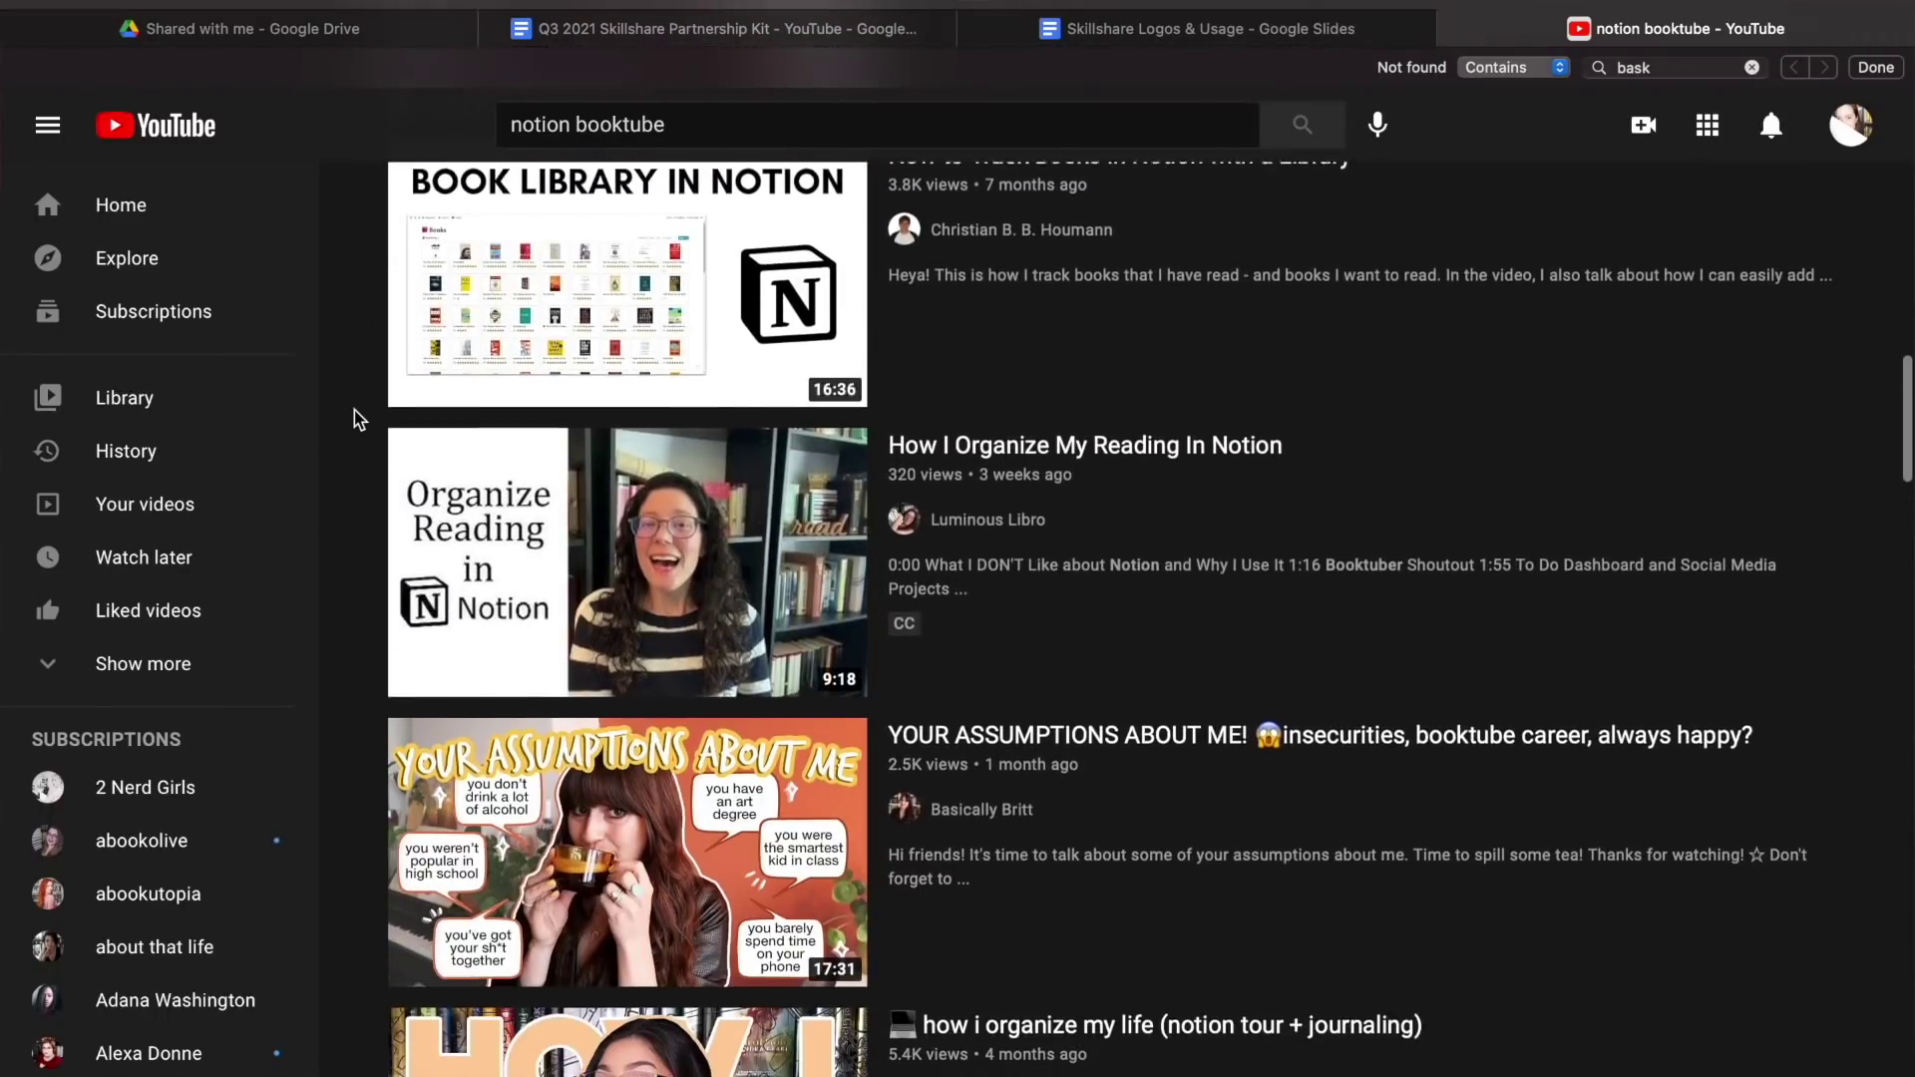
pyautogui.scroll(-7, 359, 419)
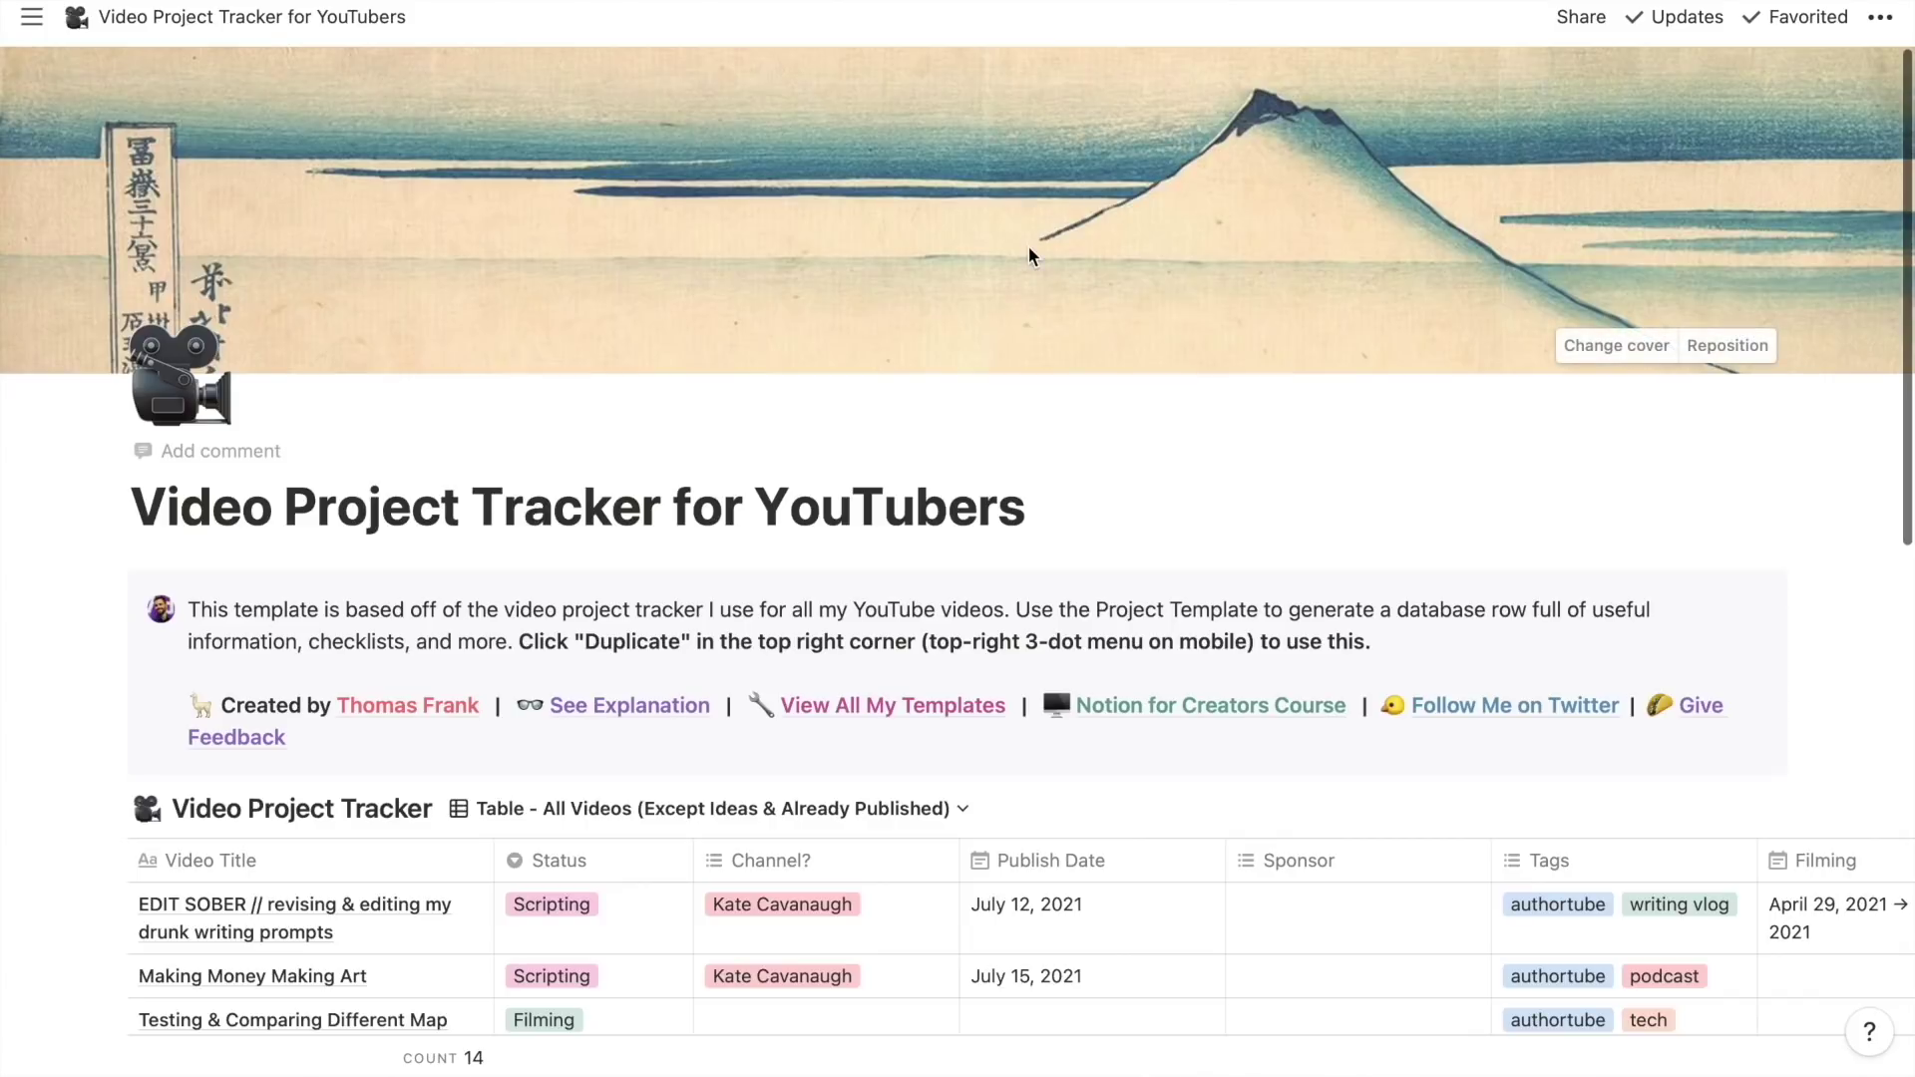
# Switch the Video Project Tracker to Calendar - Publish Dates and scroll to July 2021
pyautogui.click(1612, 350)
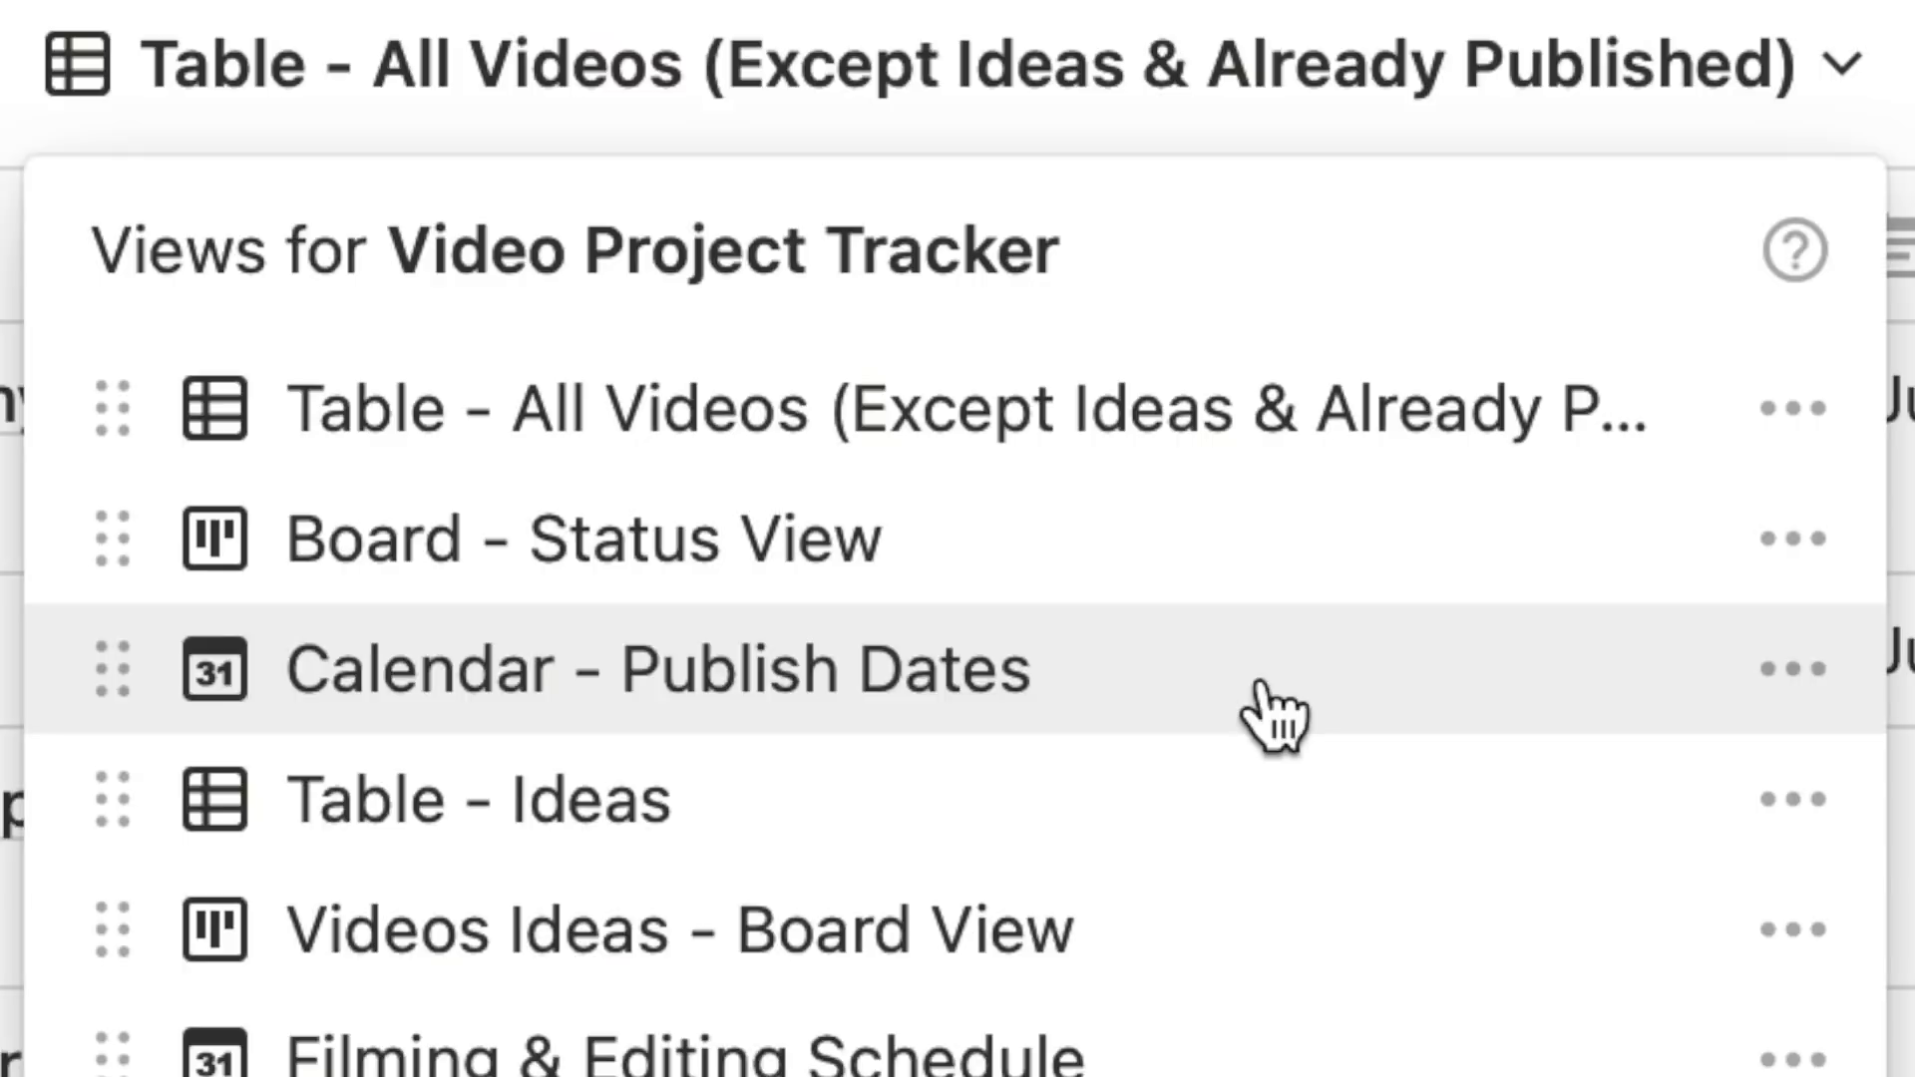
pyautogui.click(1261, 695)
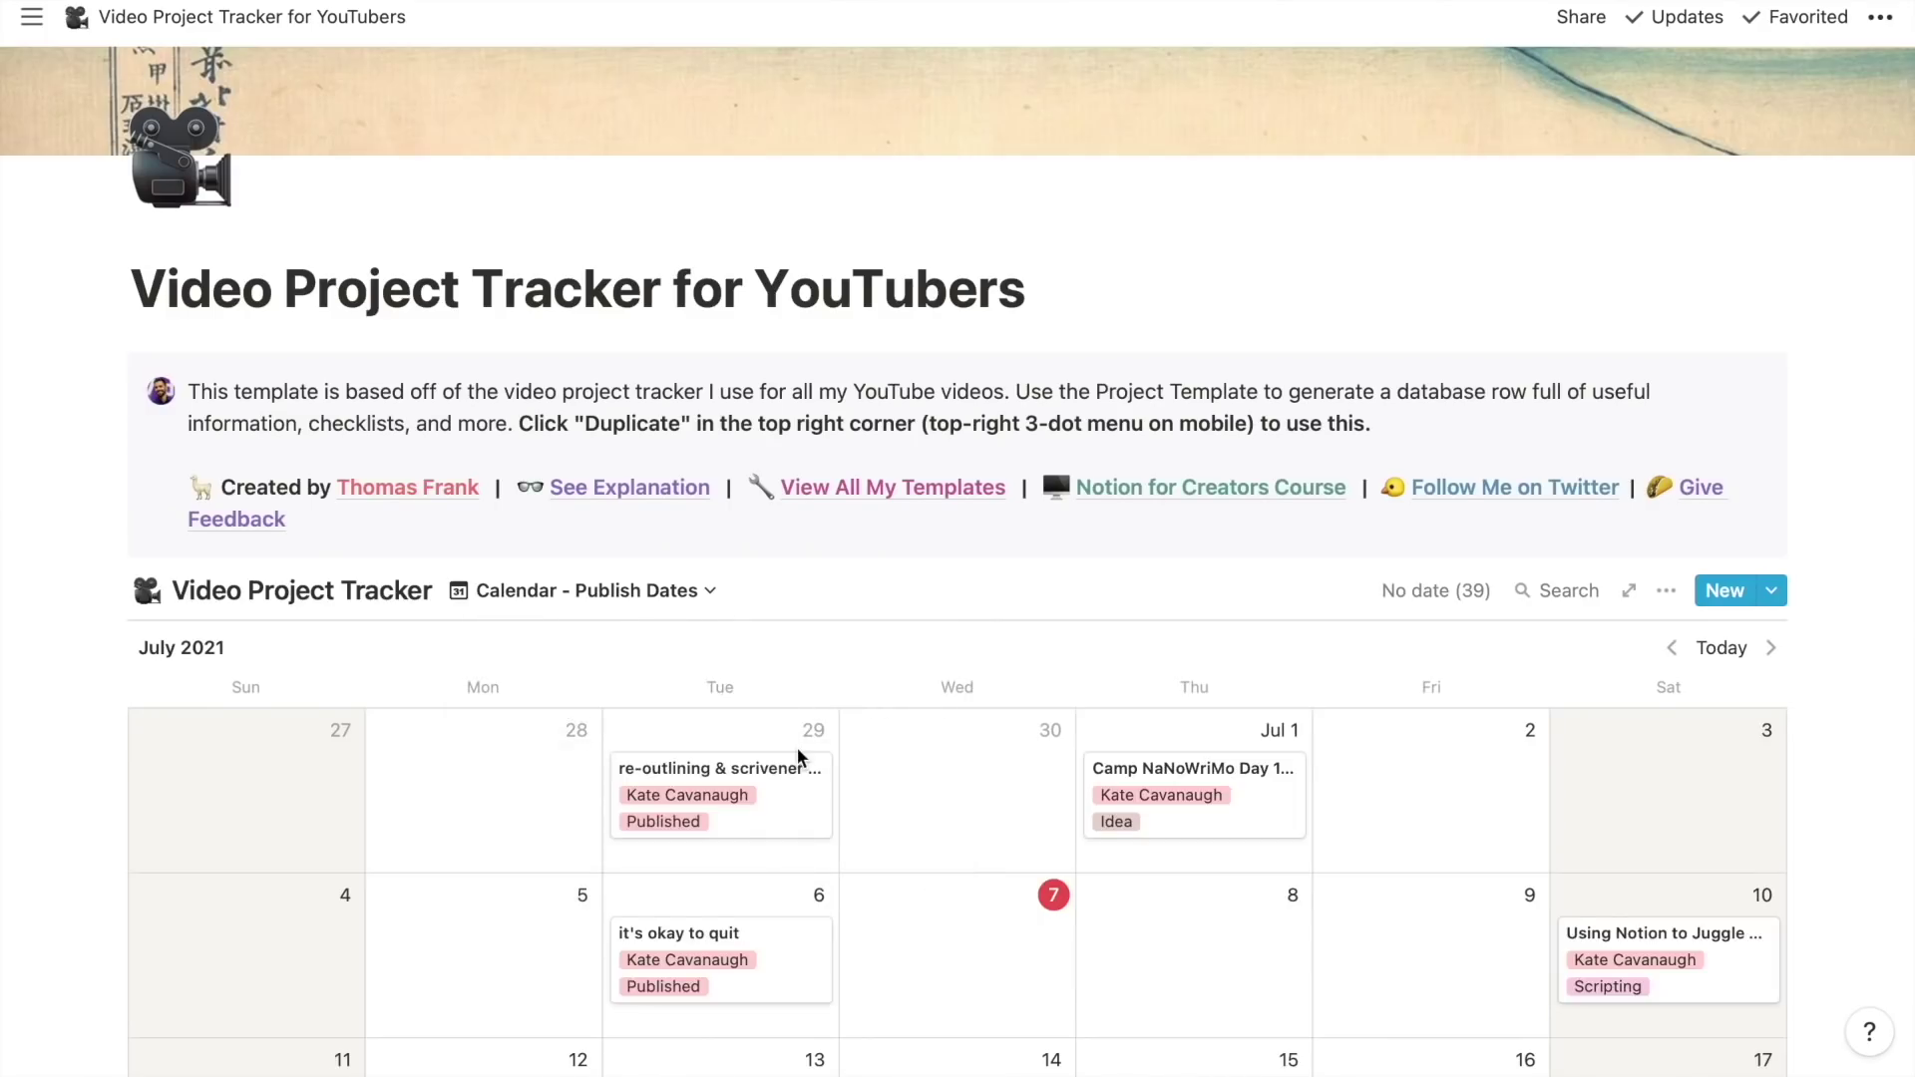
pyautogui.scroll(-5, 798, 756)
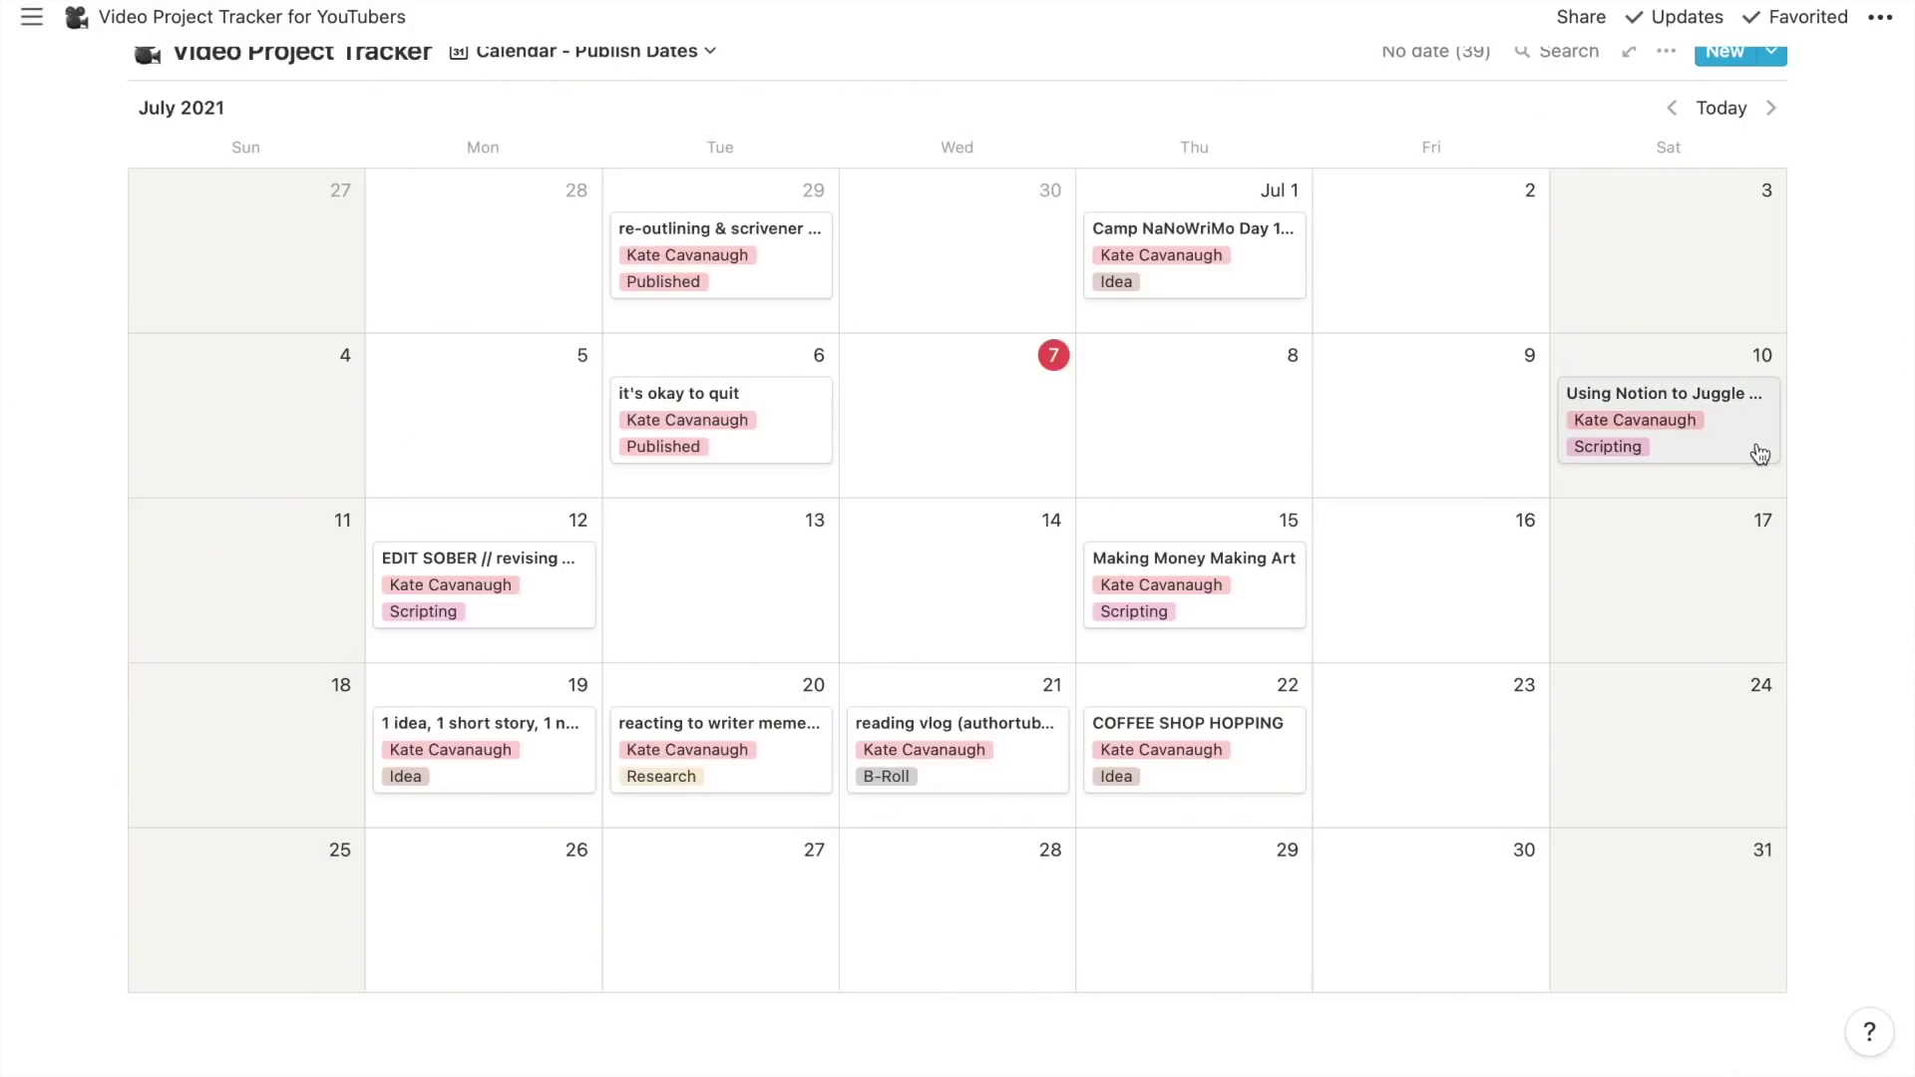
# Give the Juggle Publication Schedules video Filming status and a Skillshare sponsor, and move it to July 9
pyautogui.click(1503, 453)
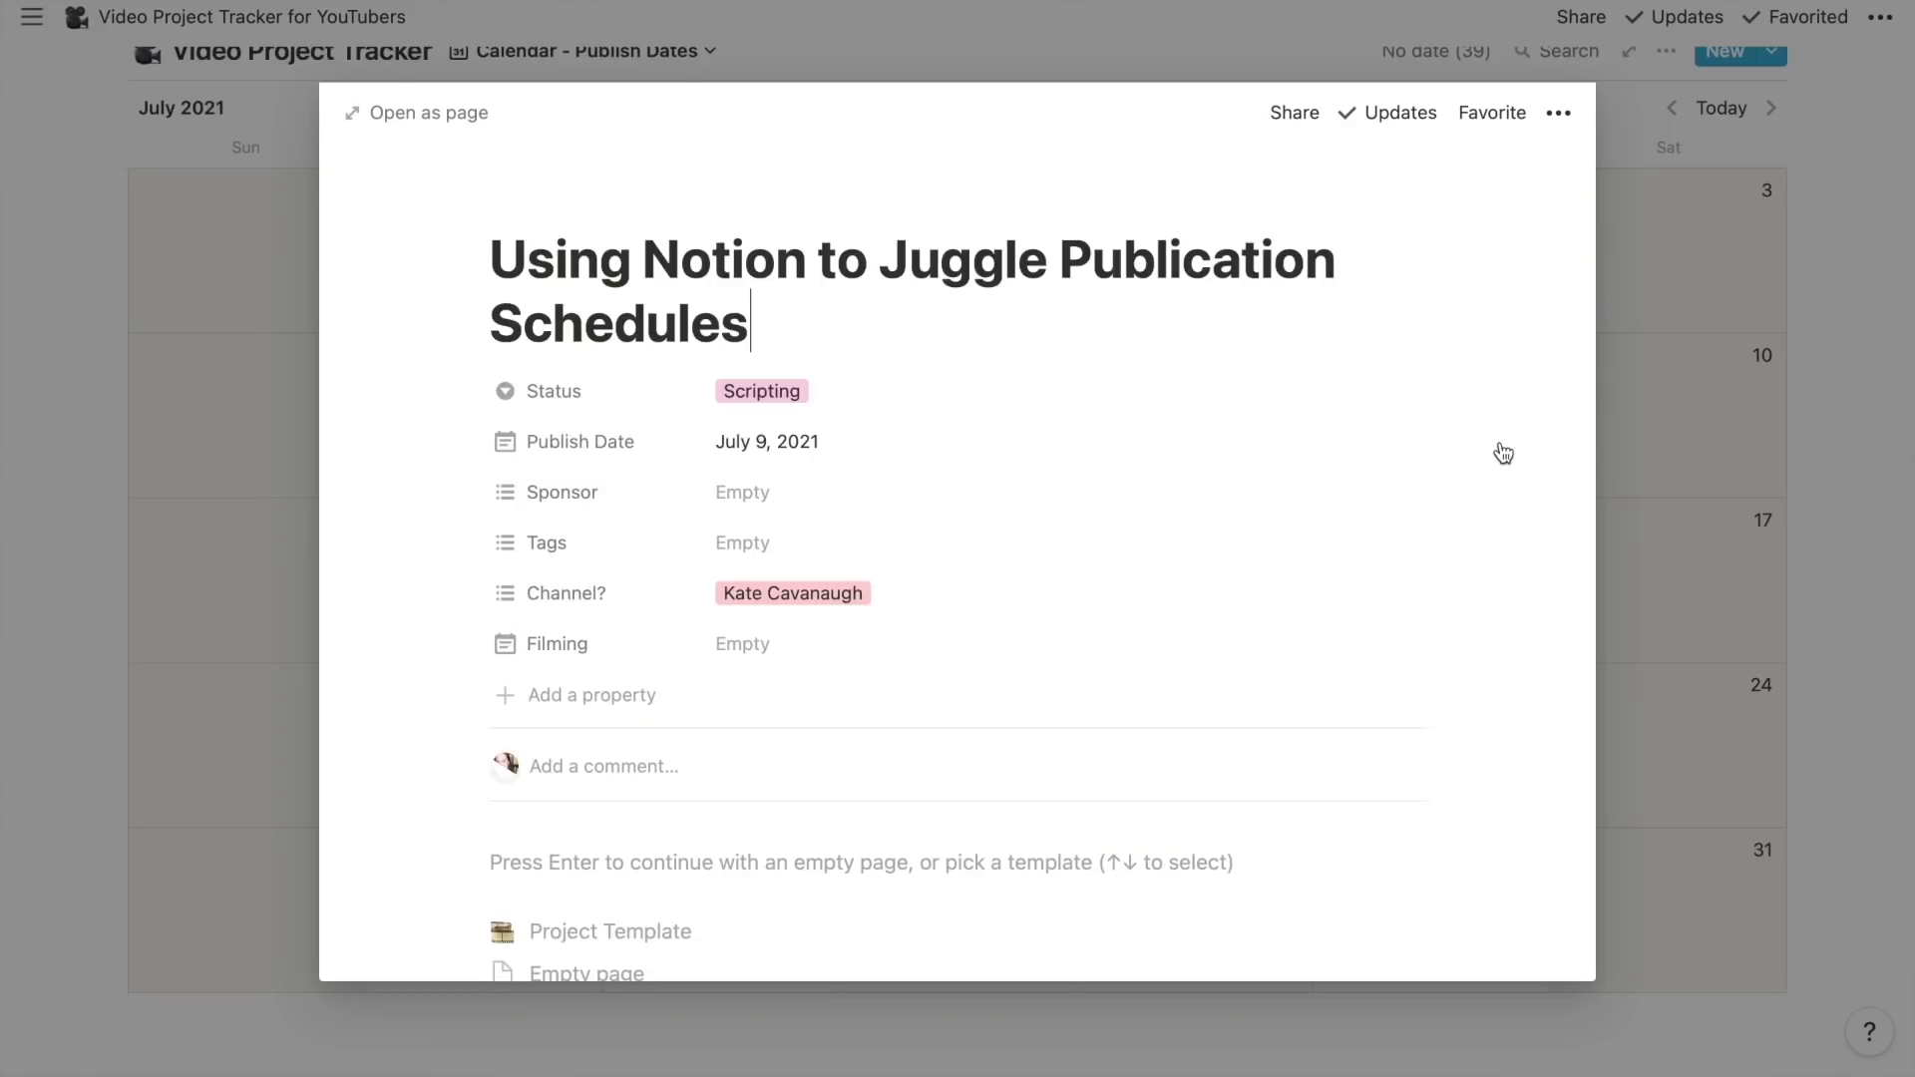
pyautogui.click(761, 390)
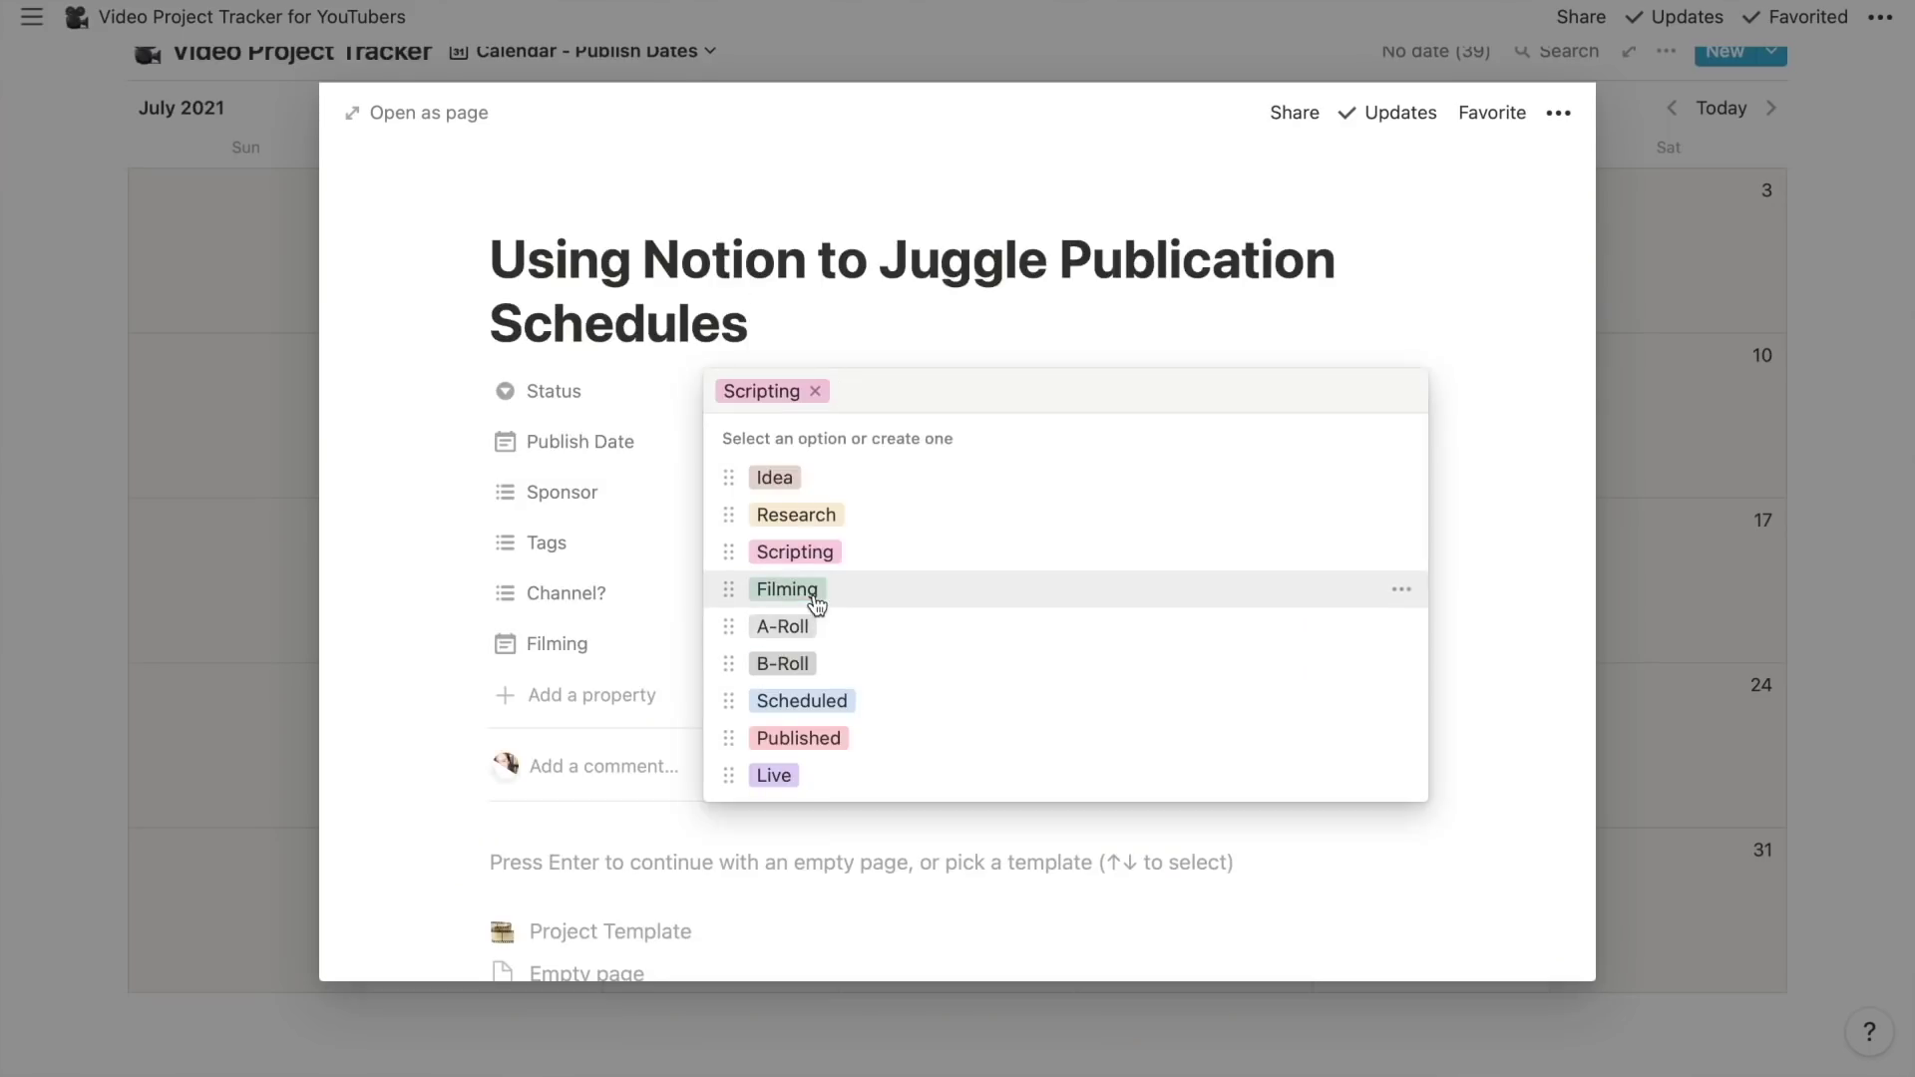
pyautogui.click(816, 590)
pyautogui.click(739, 492)
pyautogui.click(816, 581)
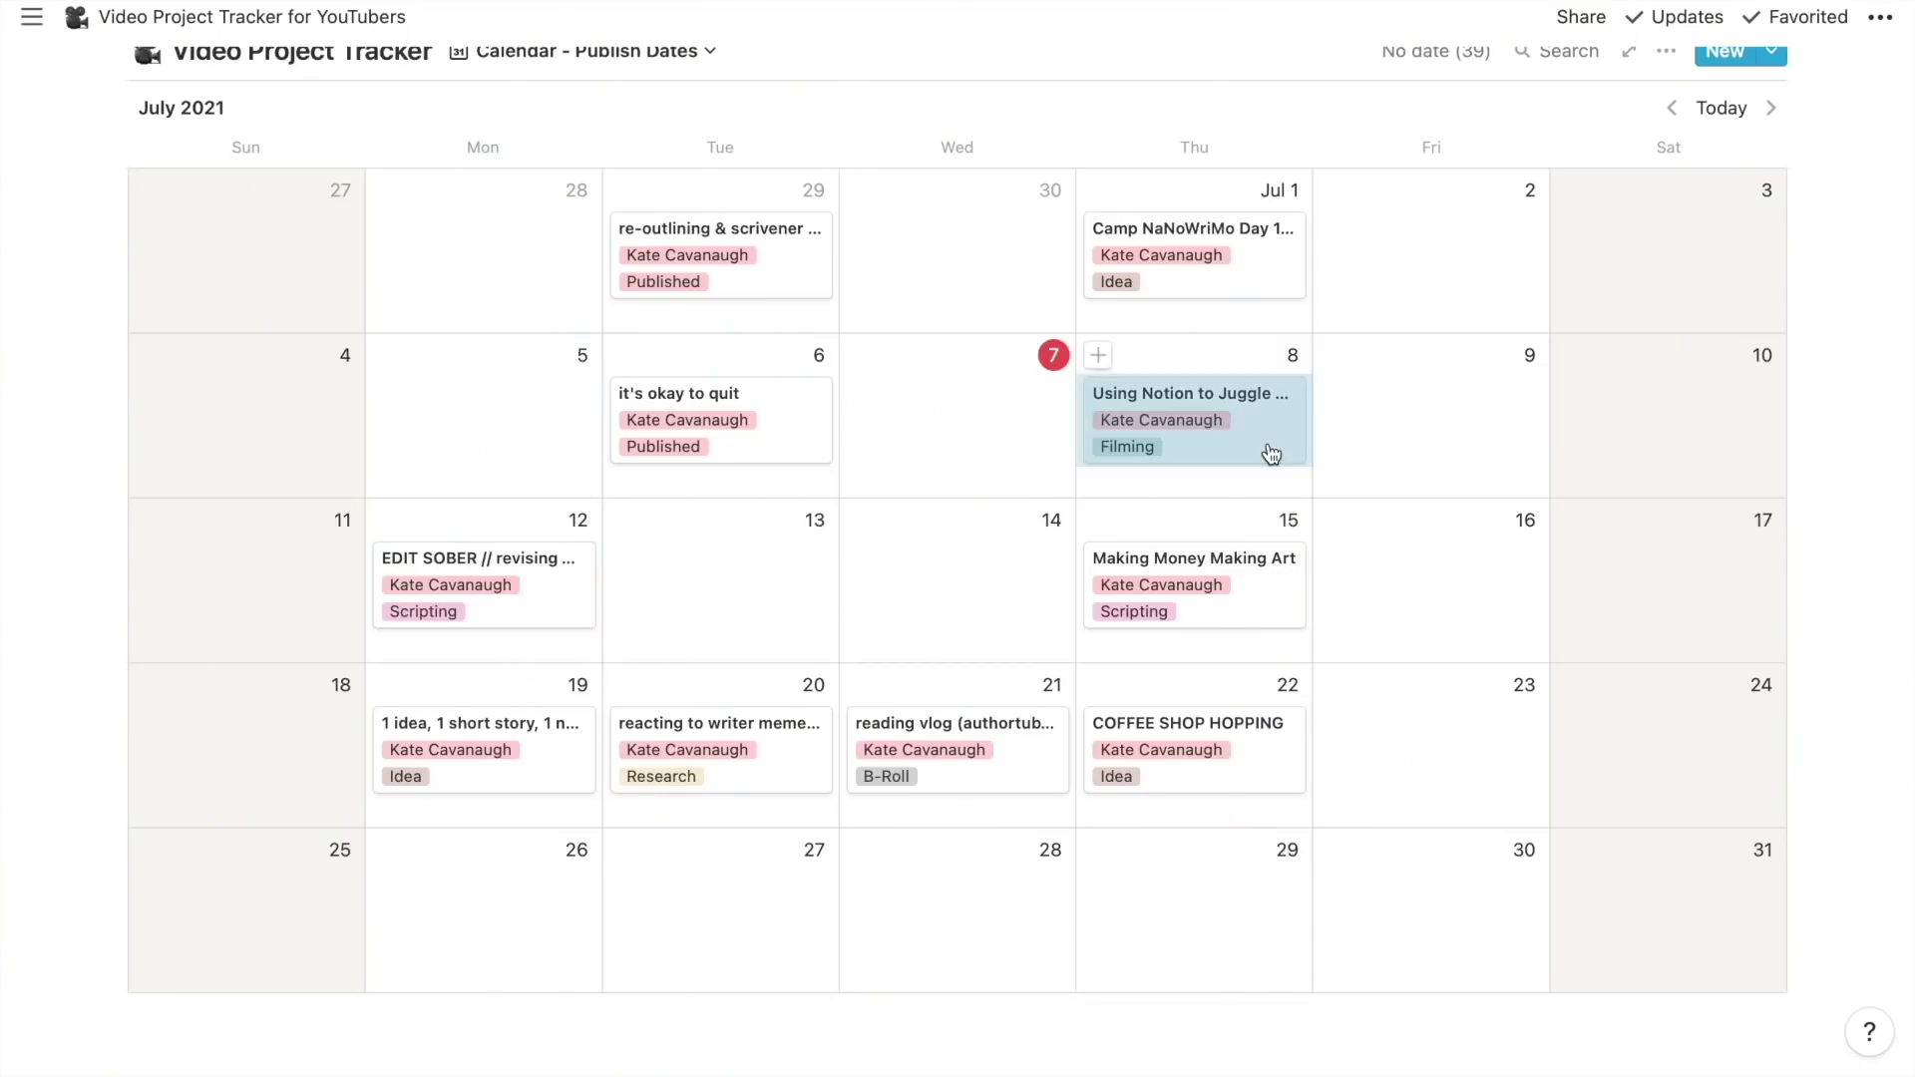
pyautogui.moveTo(1265, 449); pyautogui.dragTo(1489, 448)
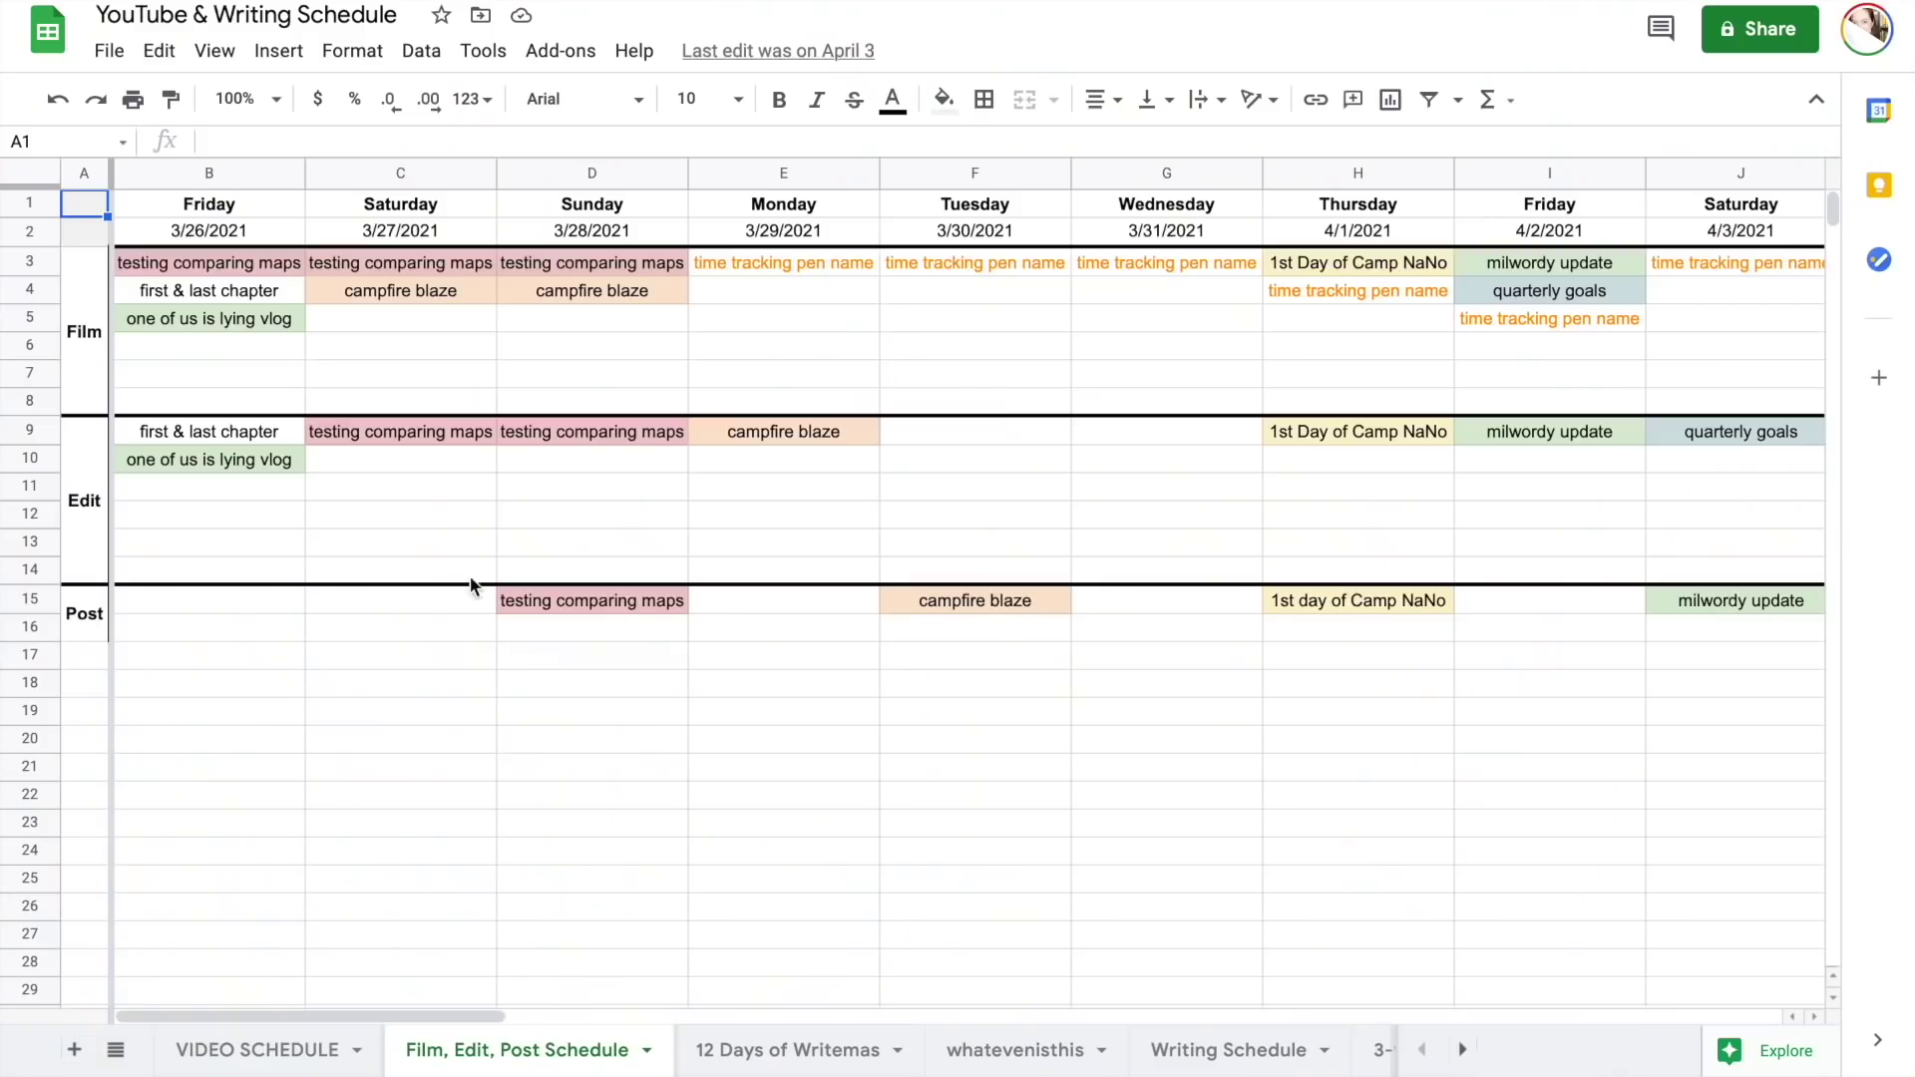
pyautogui.hscroll(10, 435, 539)
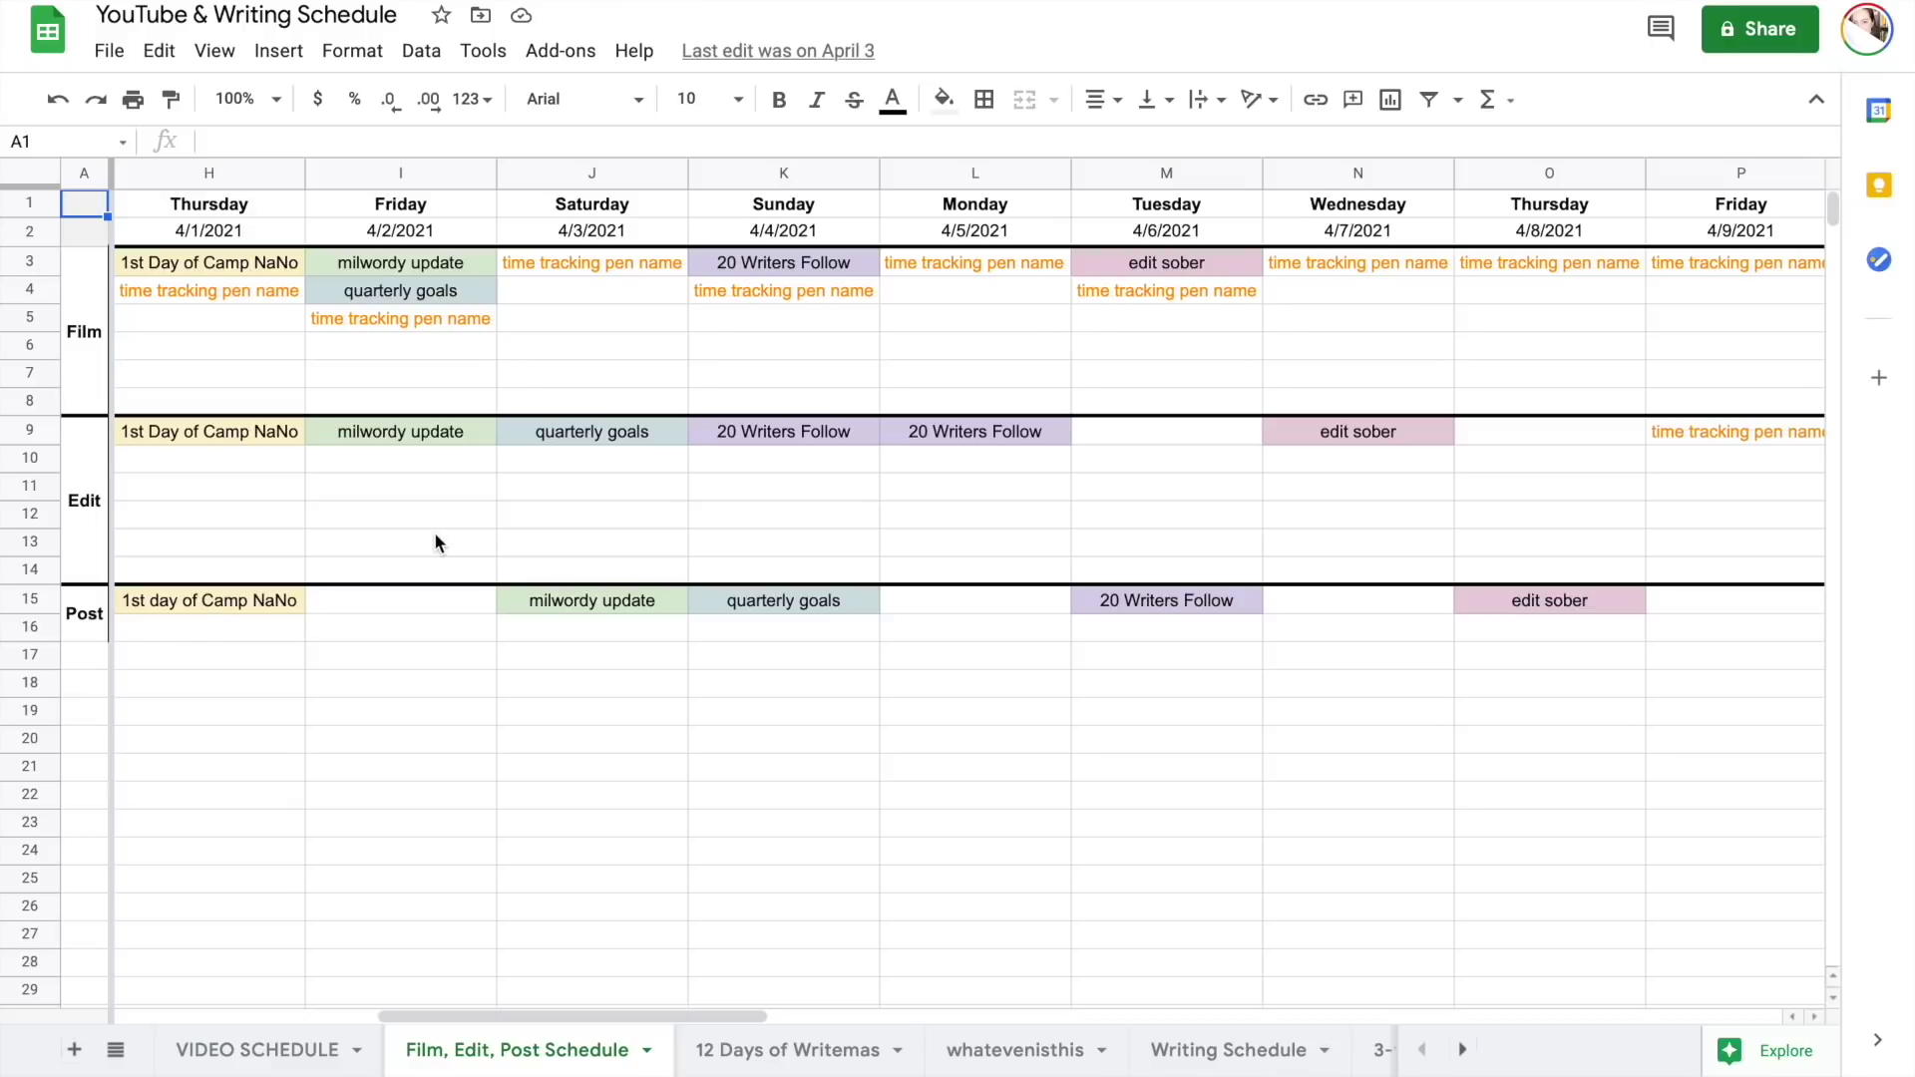
pyautogui.hscroll(8, 435, 540)
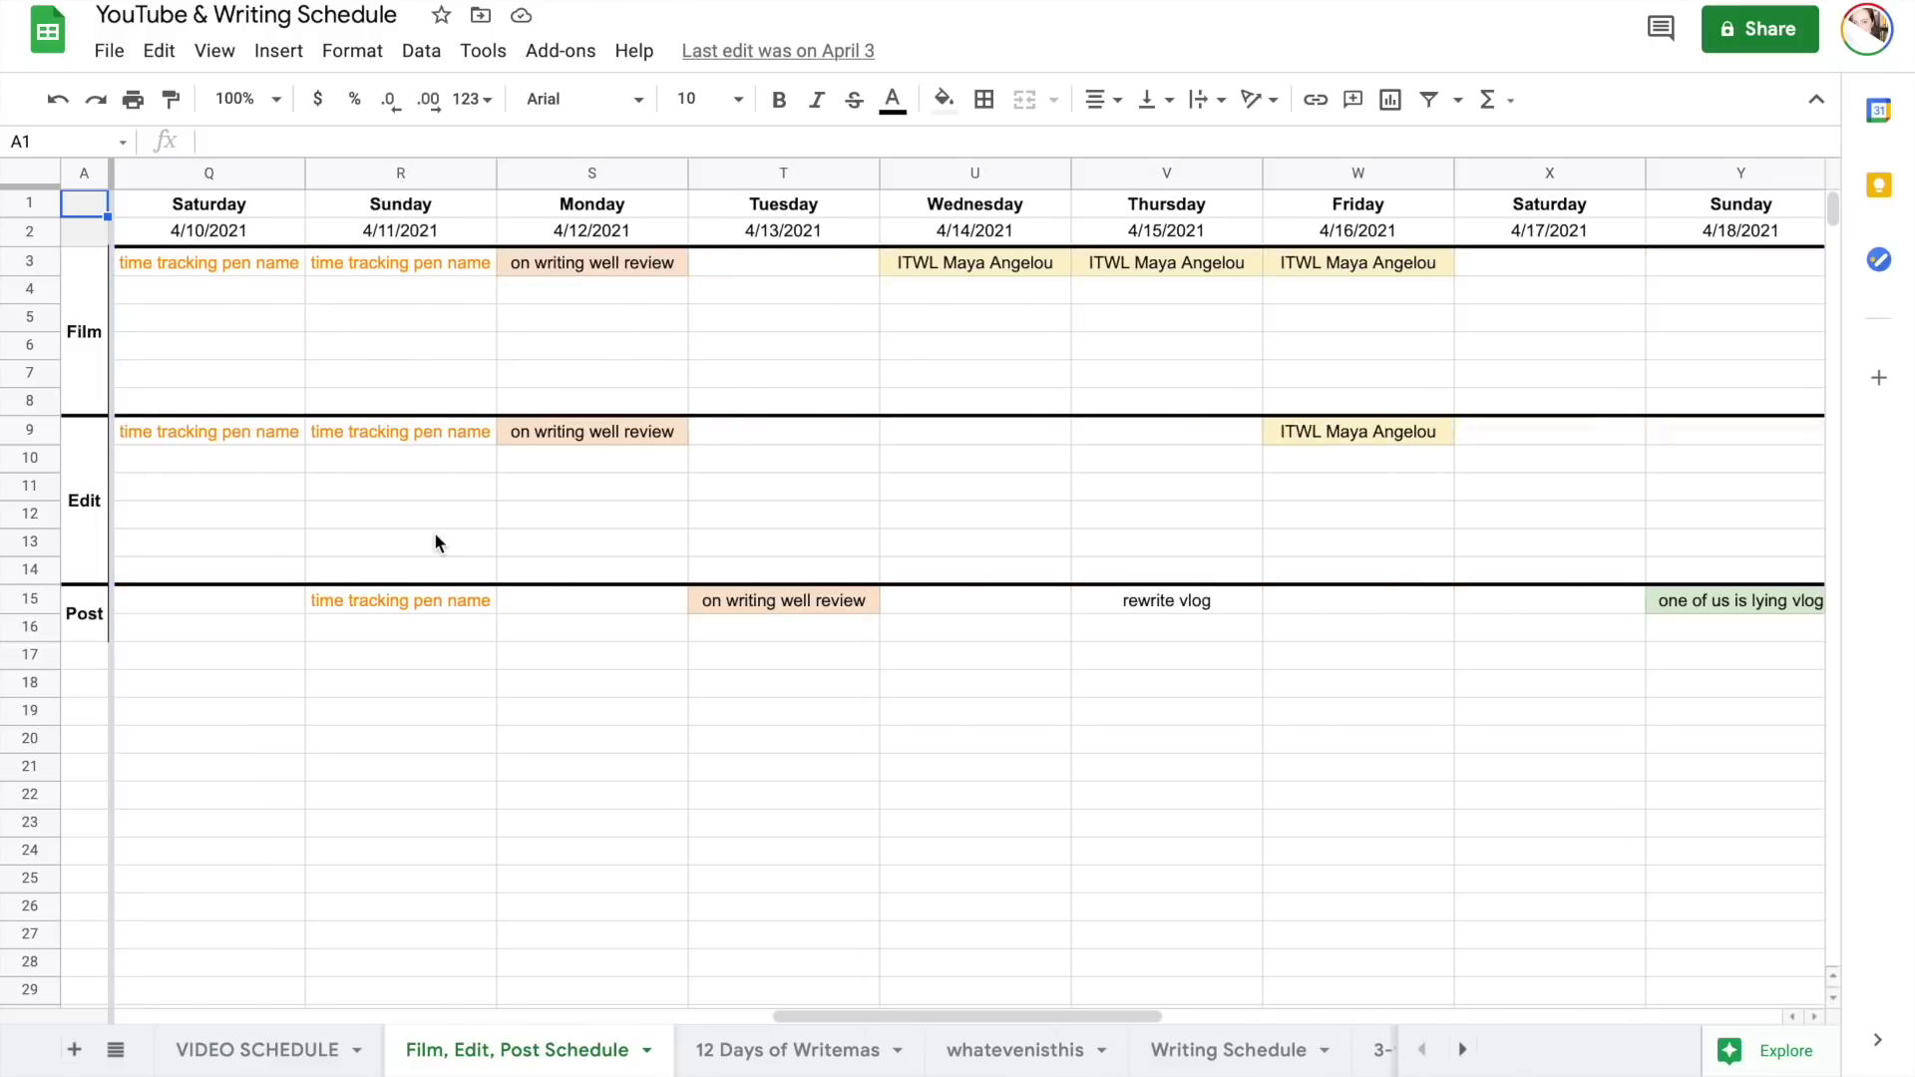
pyautogui.hscroll(10, 435, 543)
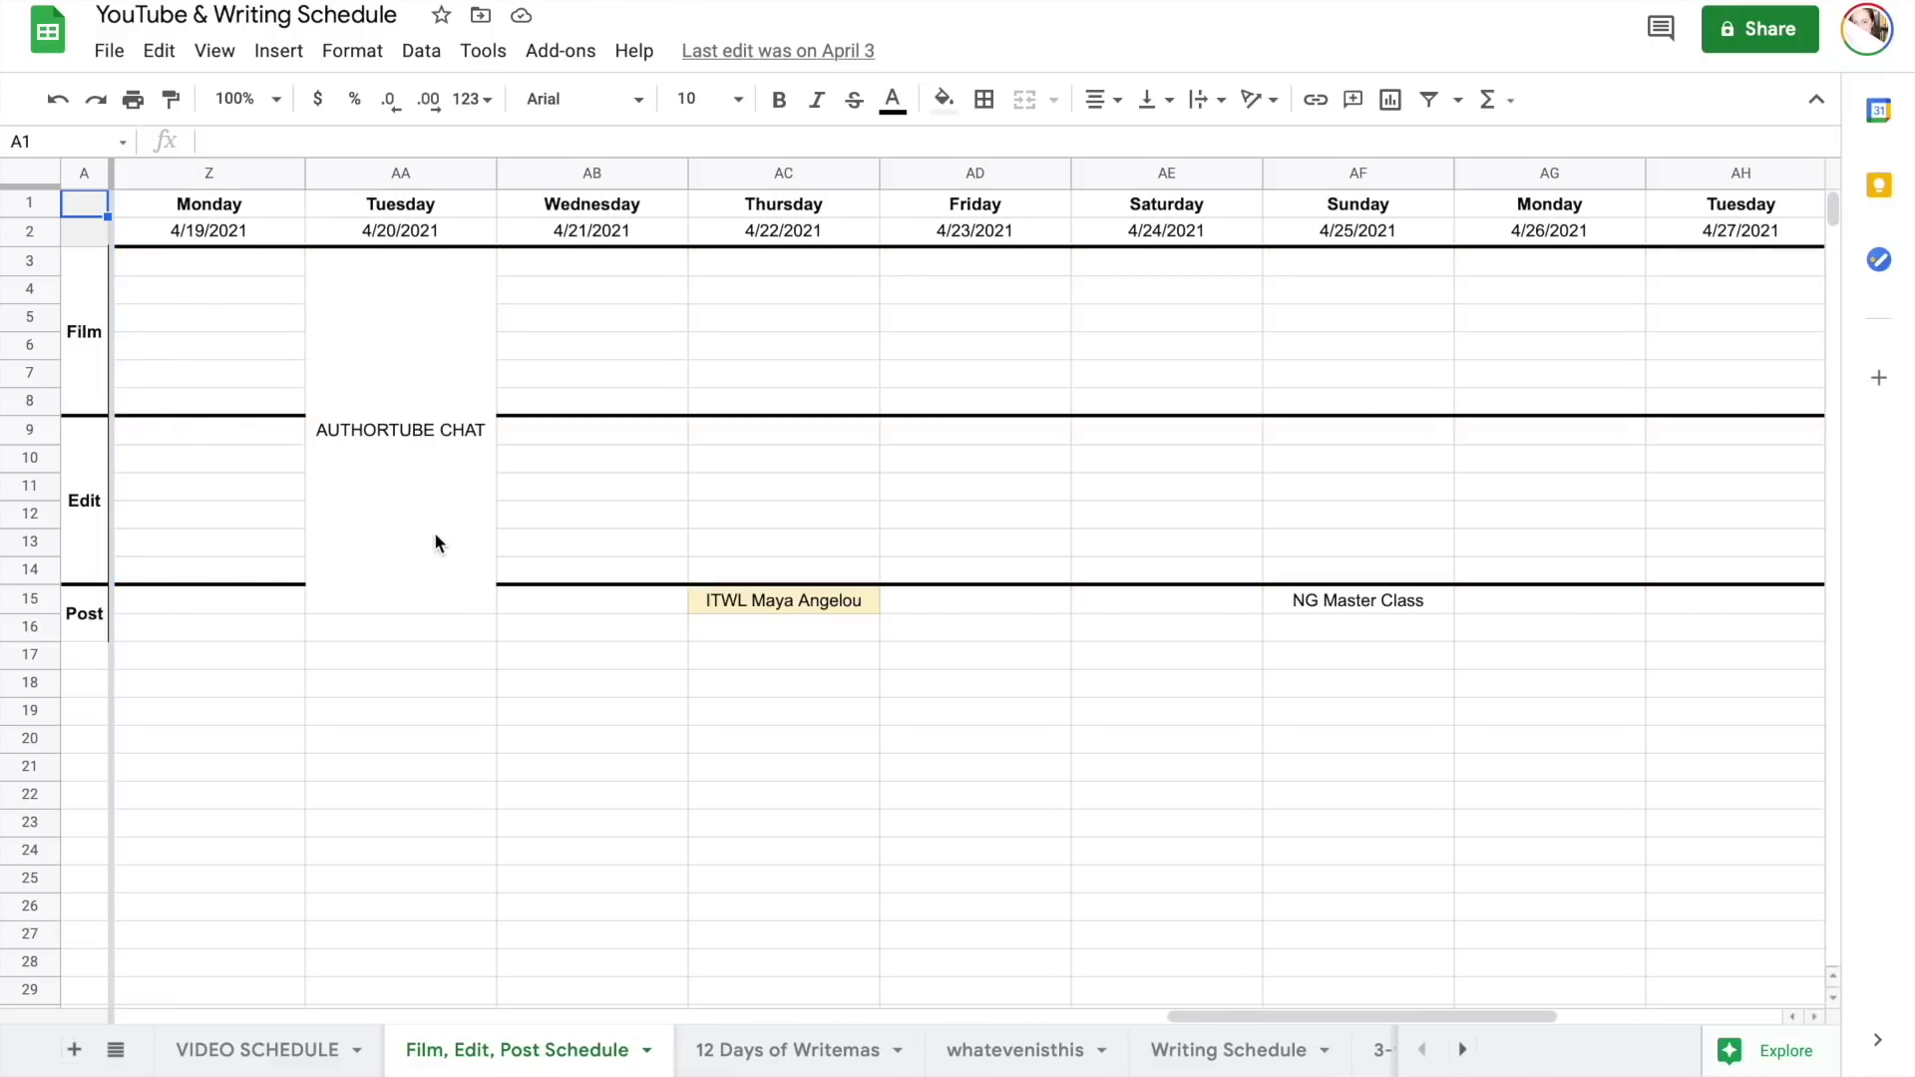
pyautogui.hscroll(4, 434, 538)
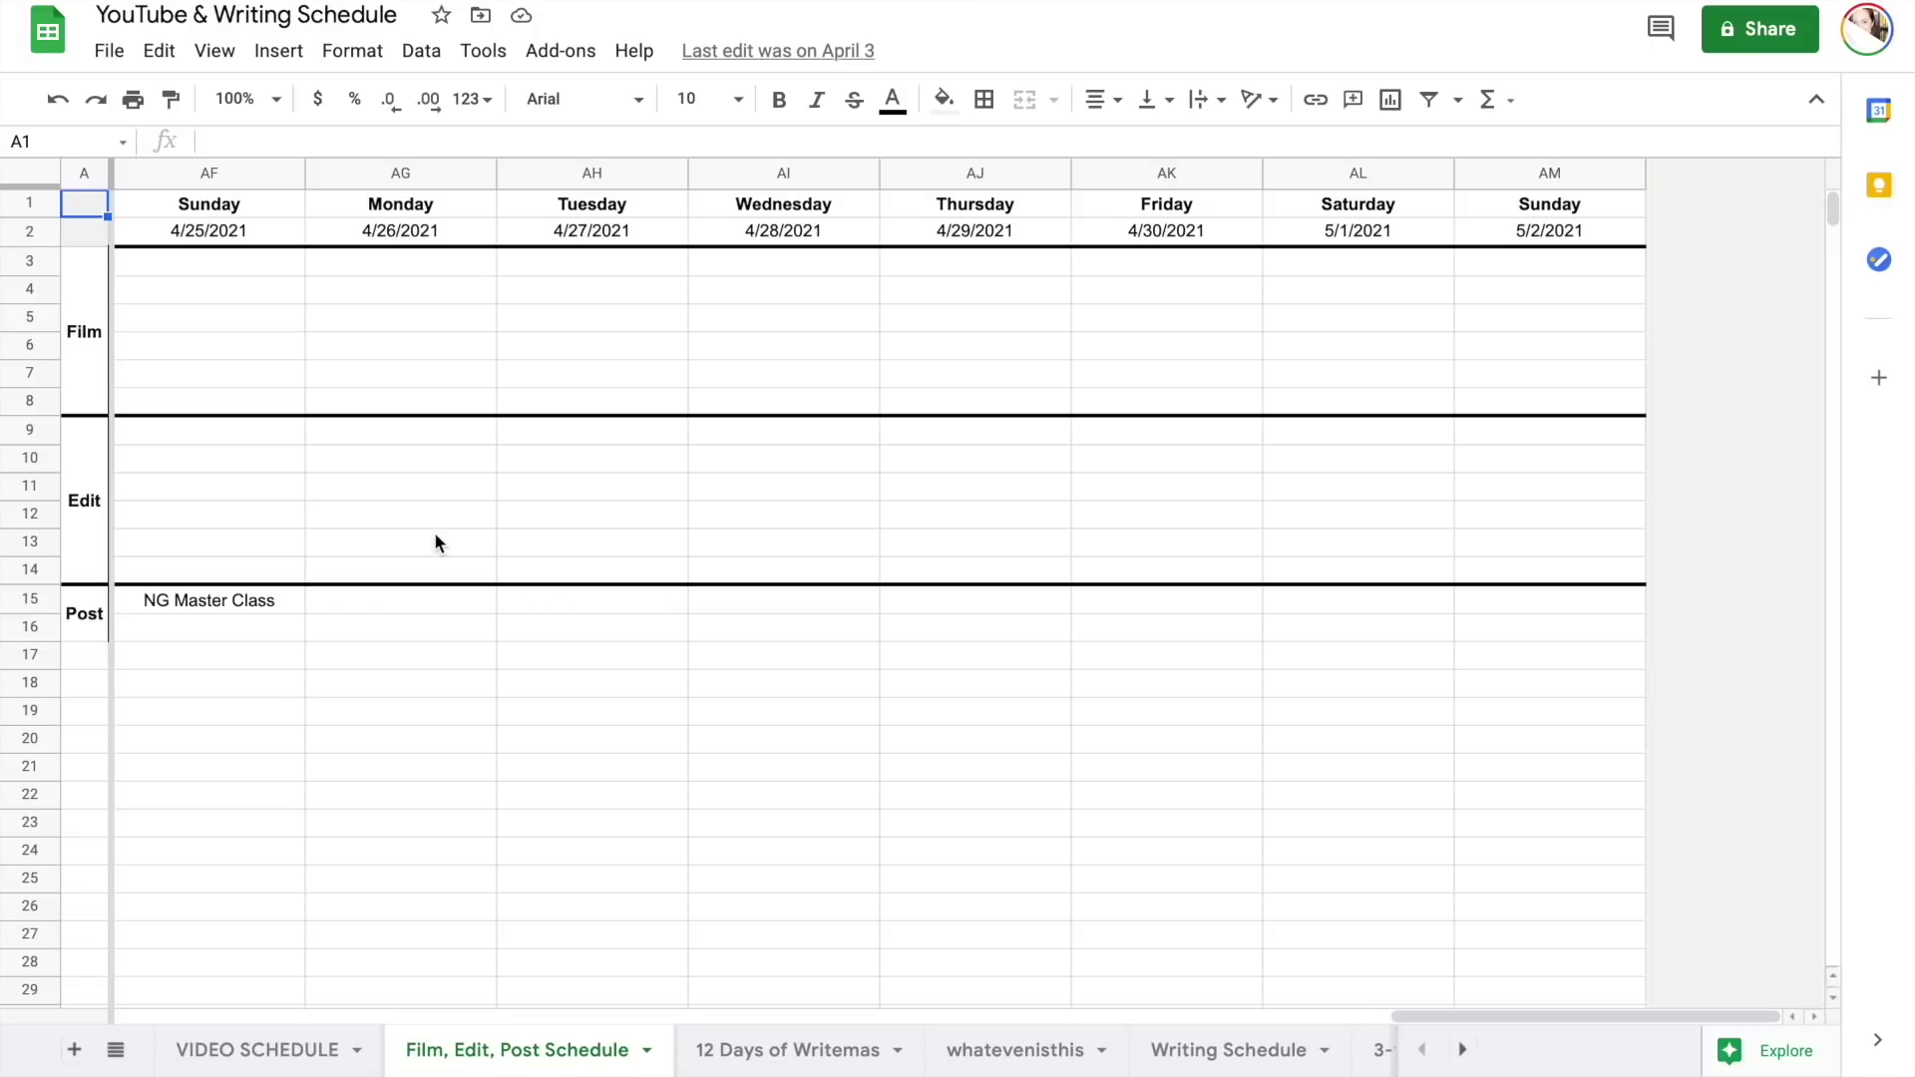
pyautogui.hscroll(-5, 435, 539)
pyautogui.hscroll(-20, 435, 540)
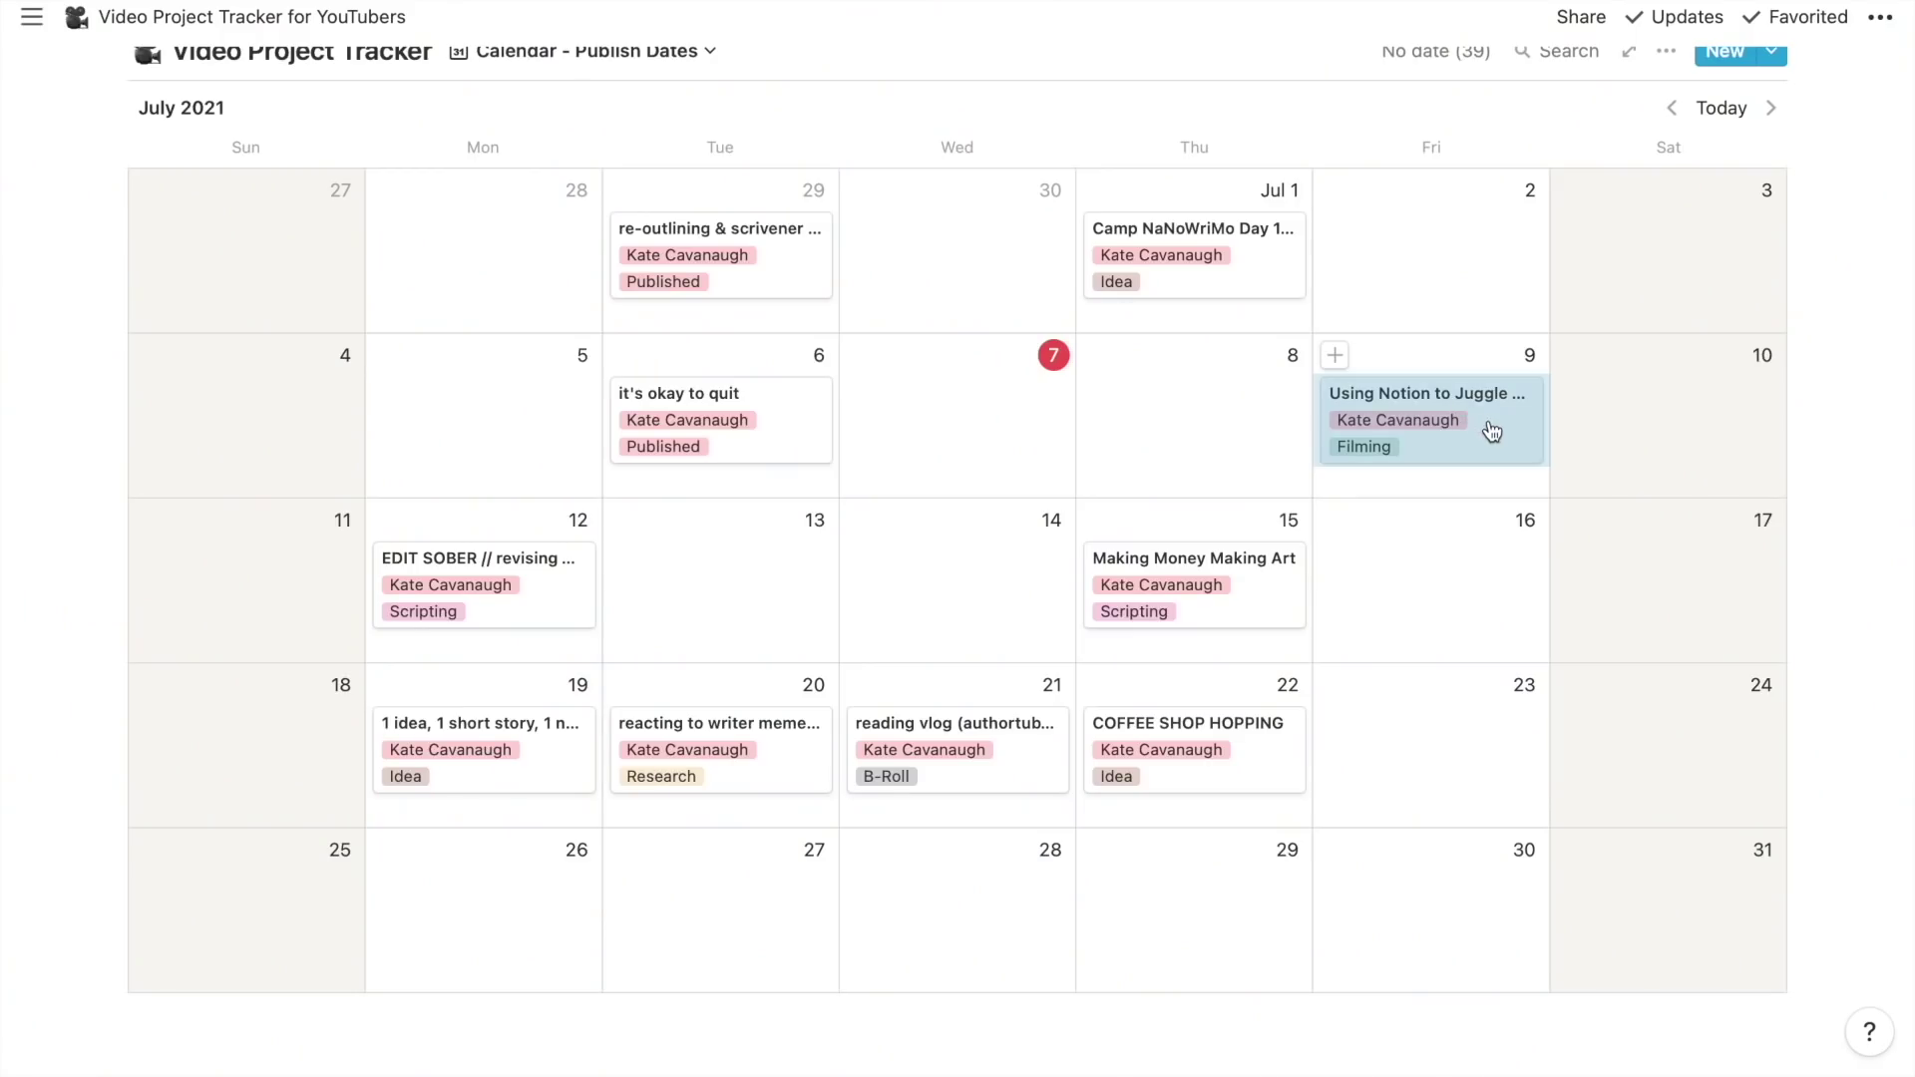
# Move Making Money Making Art to July 29 and the writer-meme reaction video to July 27
pyautogui.click(1489, 428)
pyautogui.scroll(-4, 855, 535)
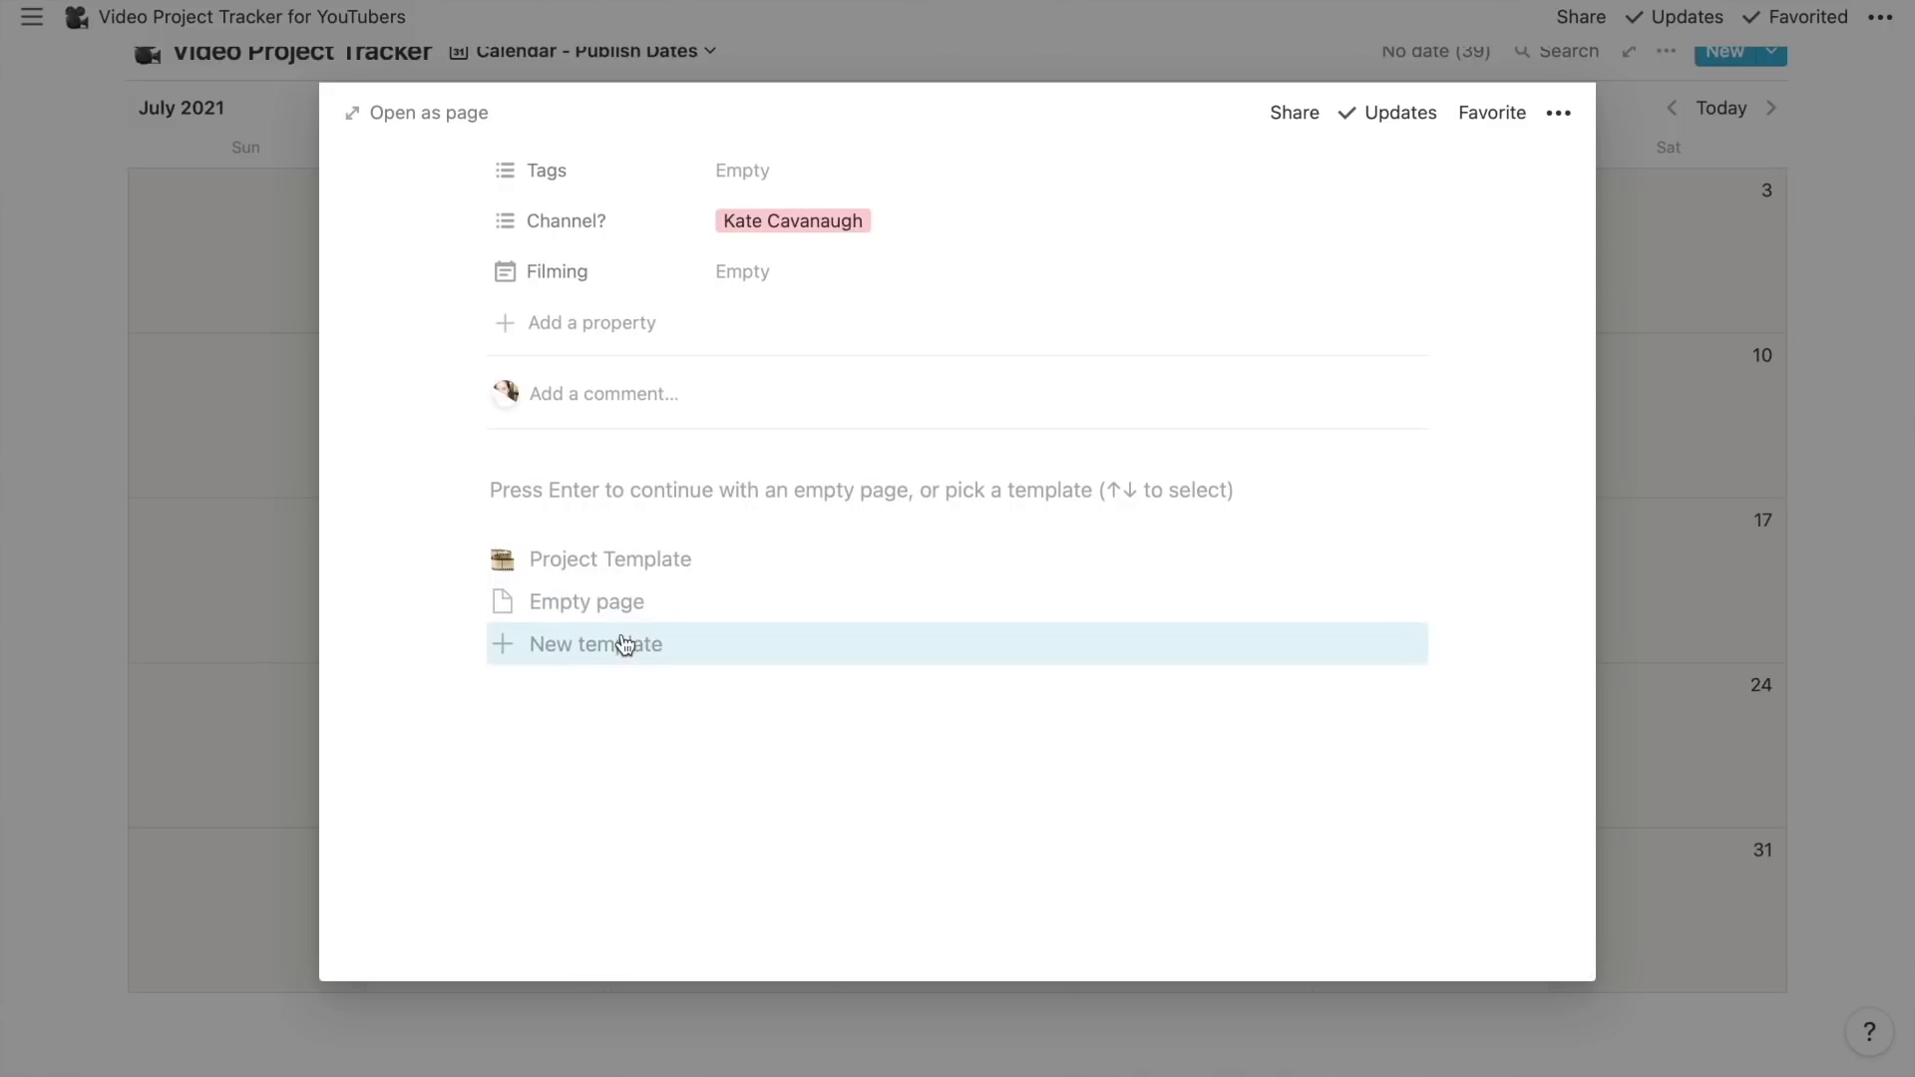
pyautogui.scroll(5, 680, 410)
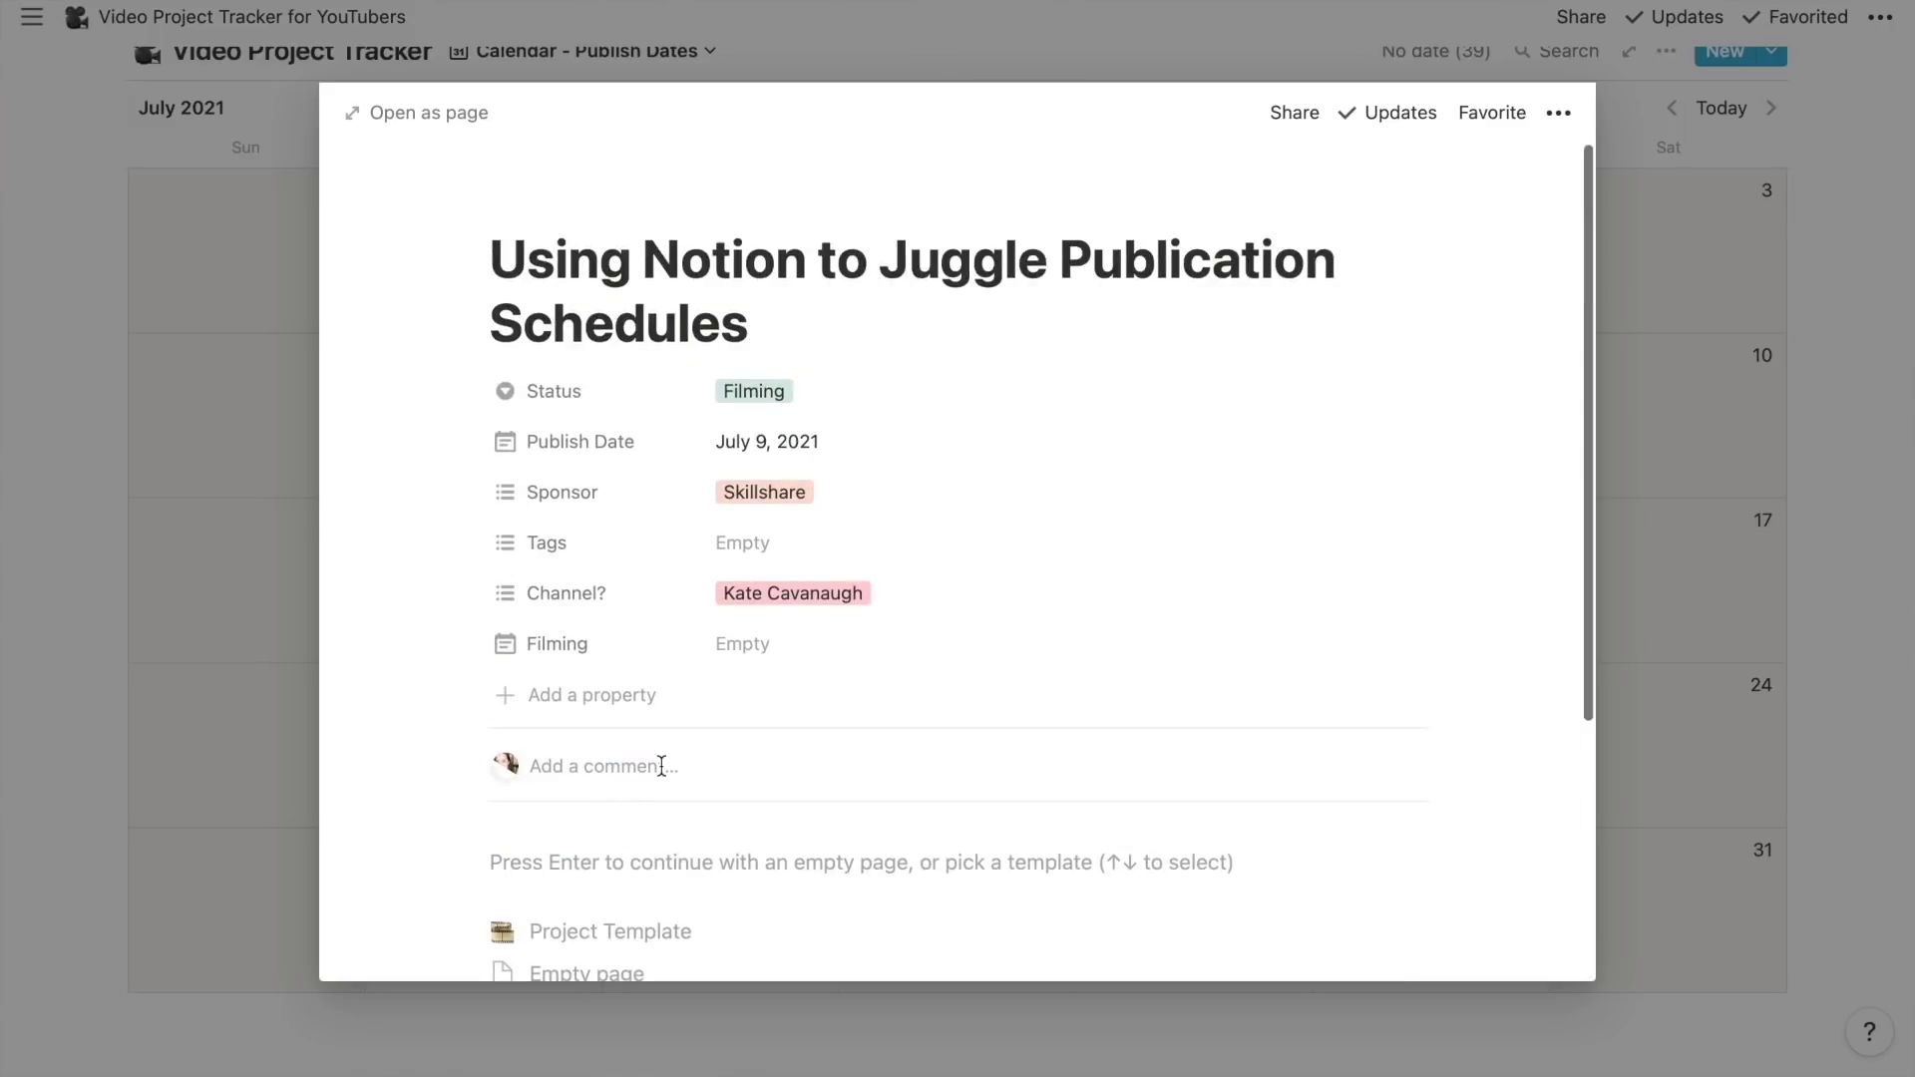
pyautogui.scroll(-2, 661, 765)
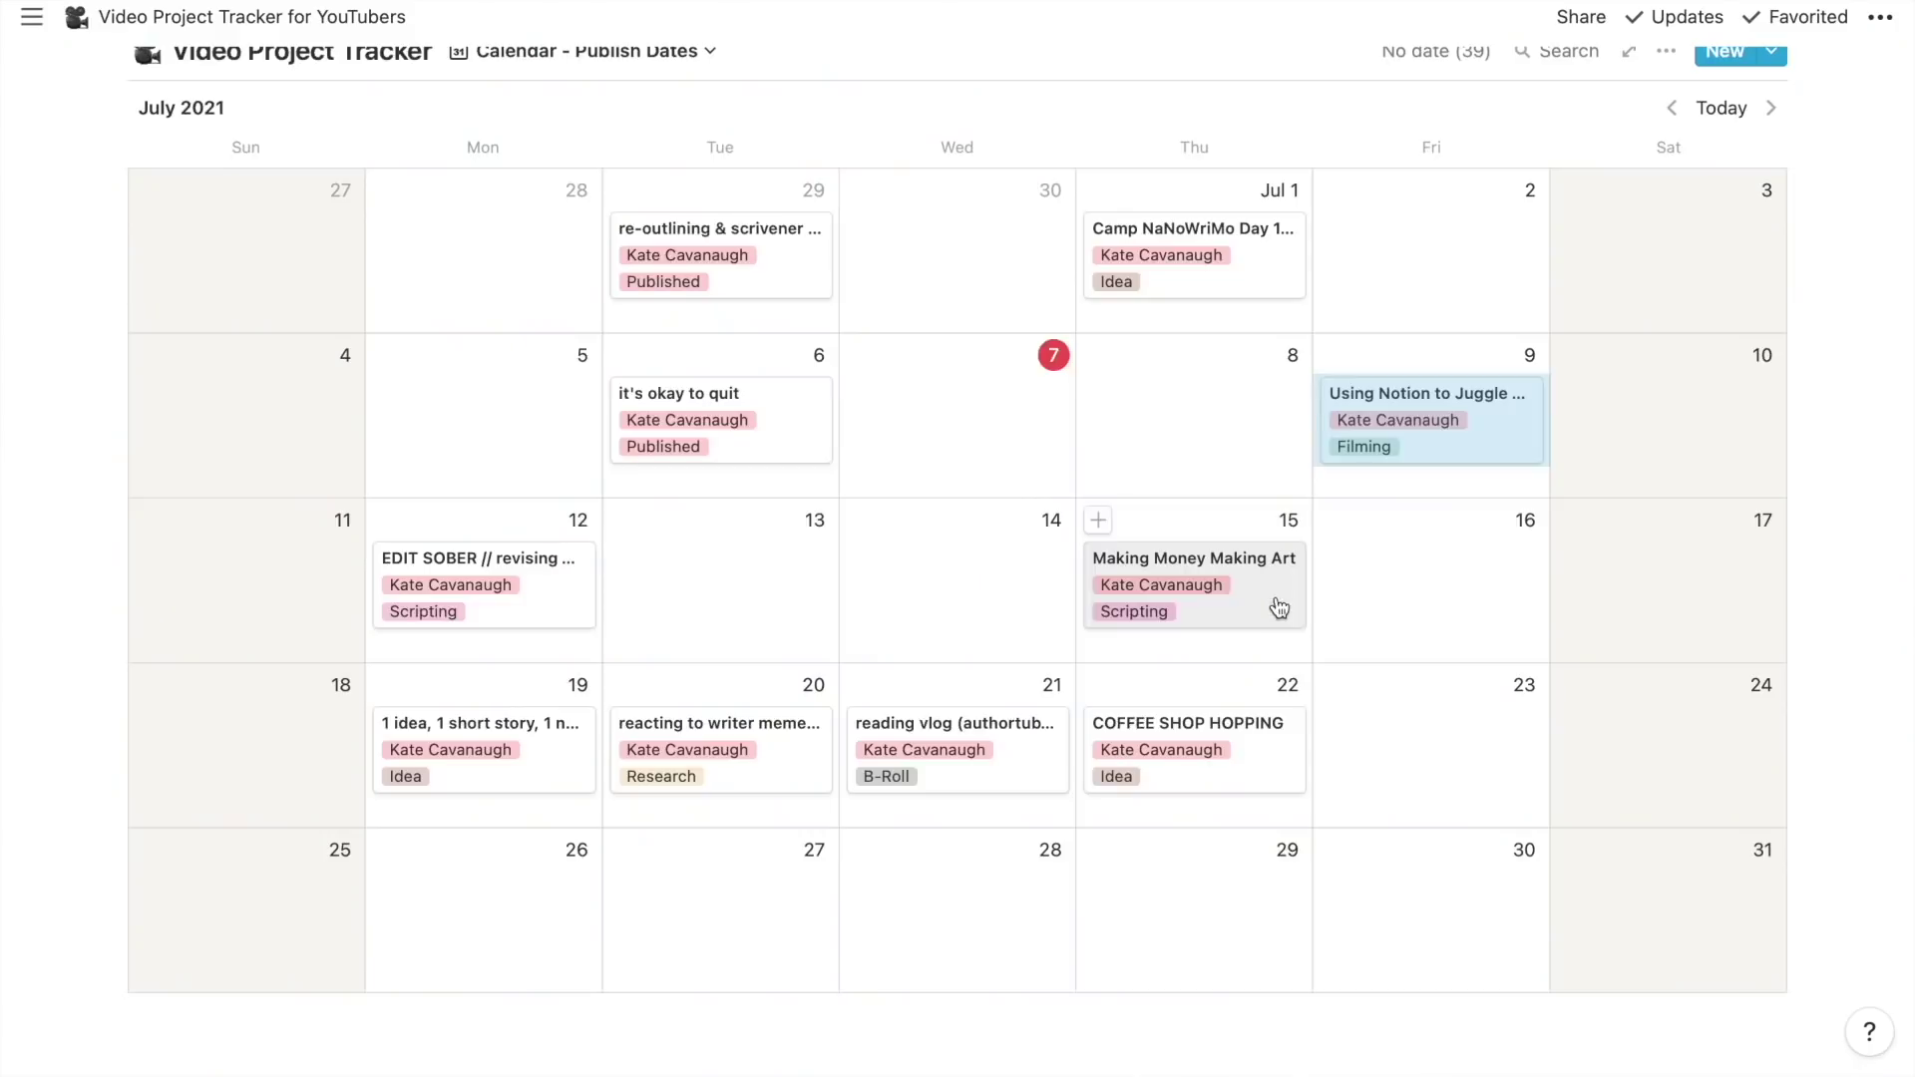
pyautogui.moveTo(1158, 606); pyautogui.dragTo(1194, 912)
pyautogui.moveTo(721, 738); pyautogui.dragTo(720, 912)
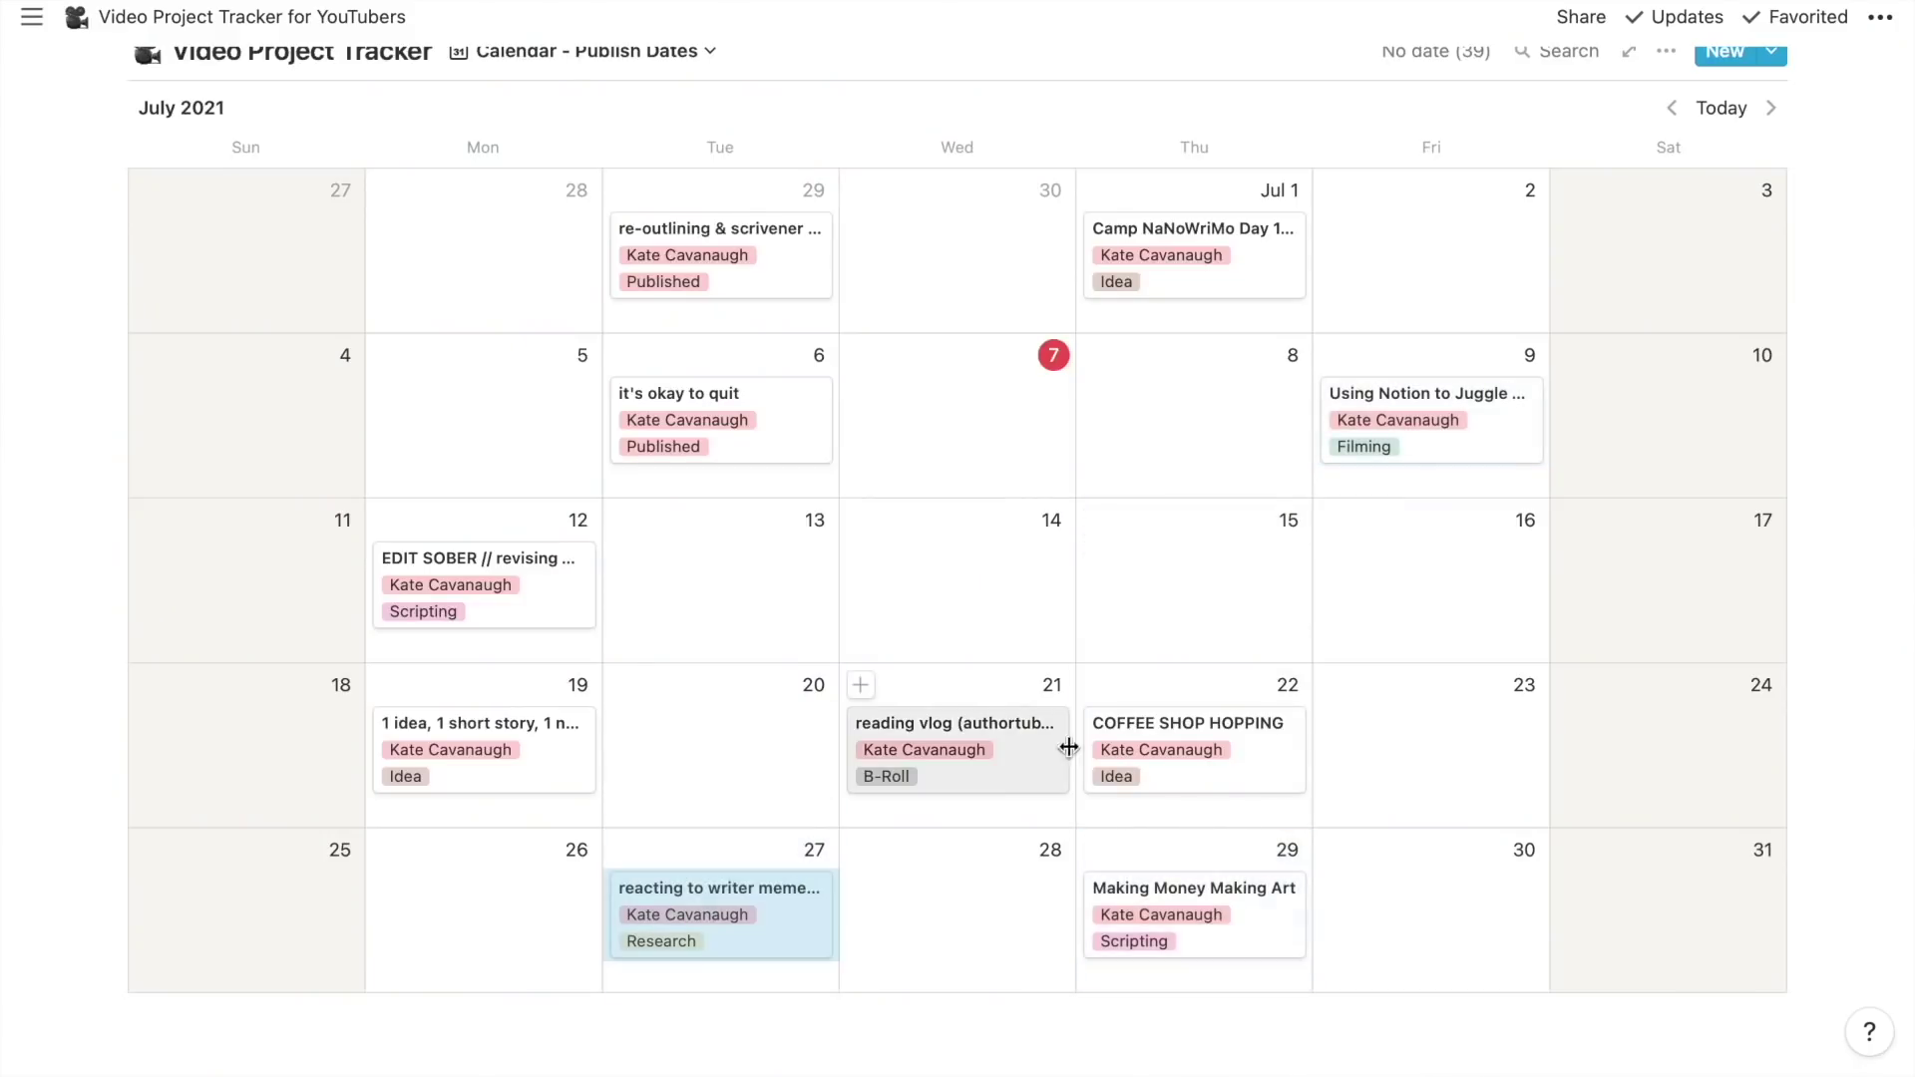
# Change the reading vlog's publish date to August 5
pyautogui.click(1034, 788)
pyautogui.click(788, 377)
pyautogui.click(1008, 432)
pyautogui.click(923, 518)
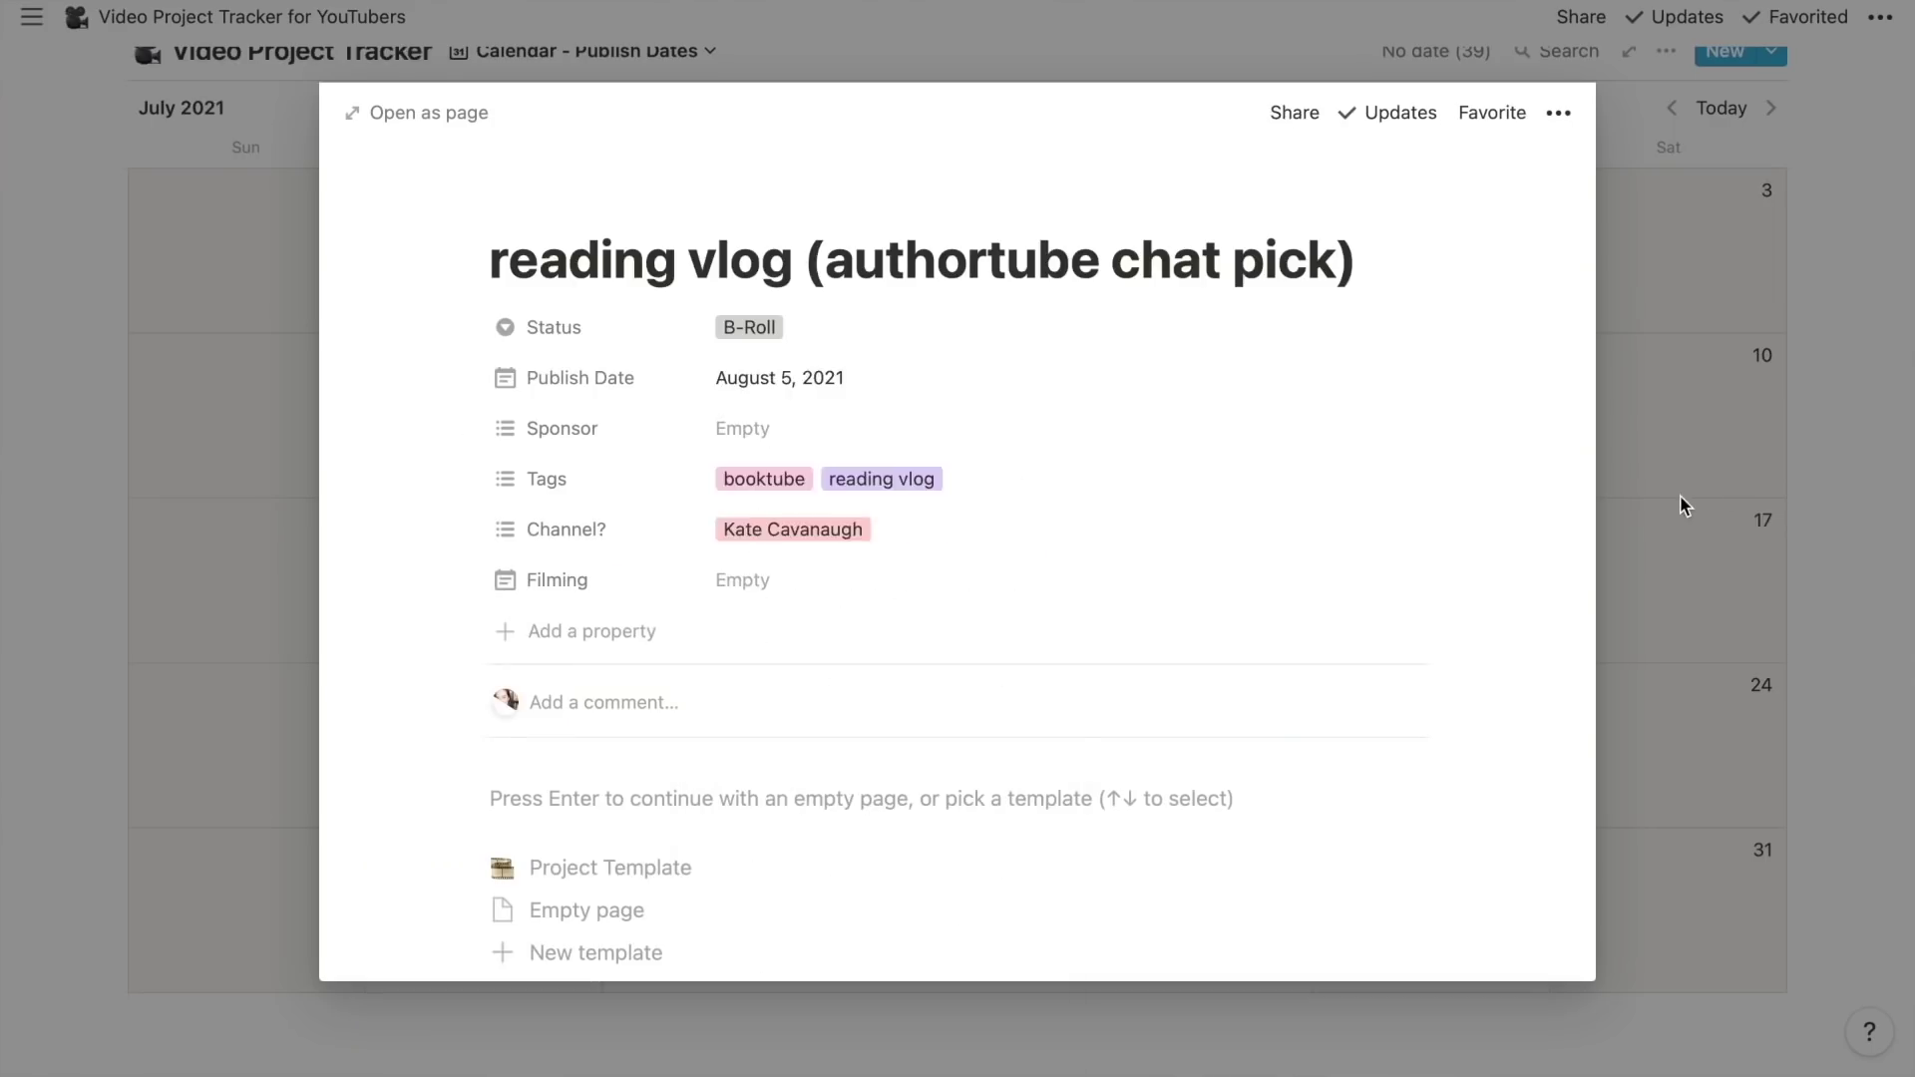
pyautogui.click(1684, 506)
# Move COFFEE SHOP HOPPING to July 15 and EDIT SOBER to July 22, then add an entry on July 13
pyautogui.moveTo(1265, 785); pyautogui.dragTo(1270, 606)
pyautogui.moveTo(484, 588); pyautogui.dragTo(1267, 773)
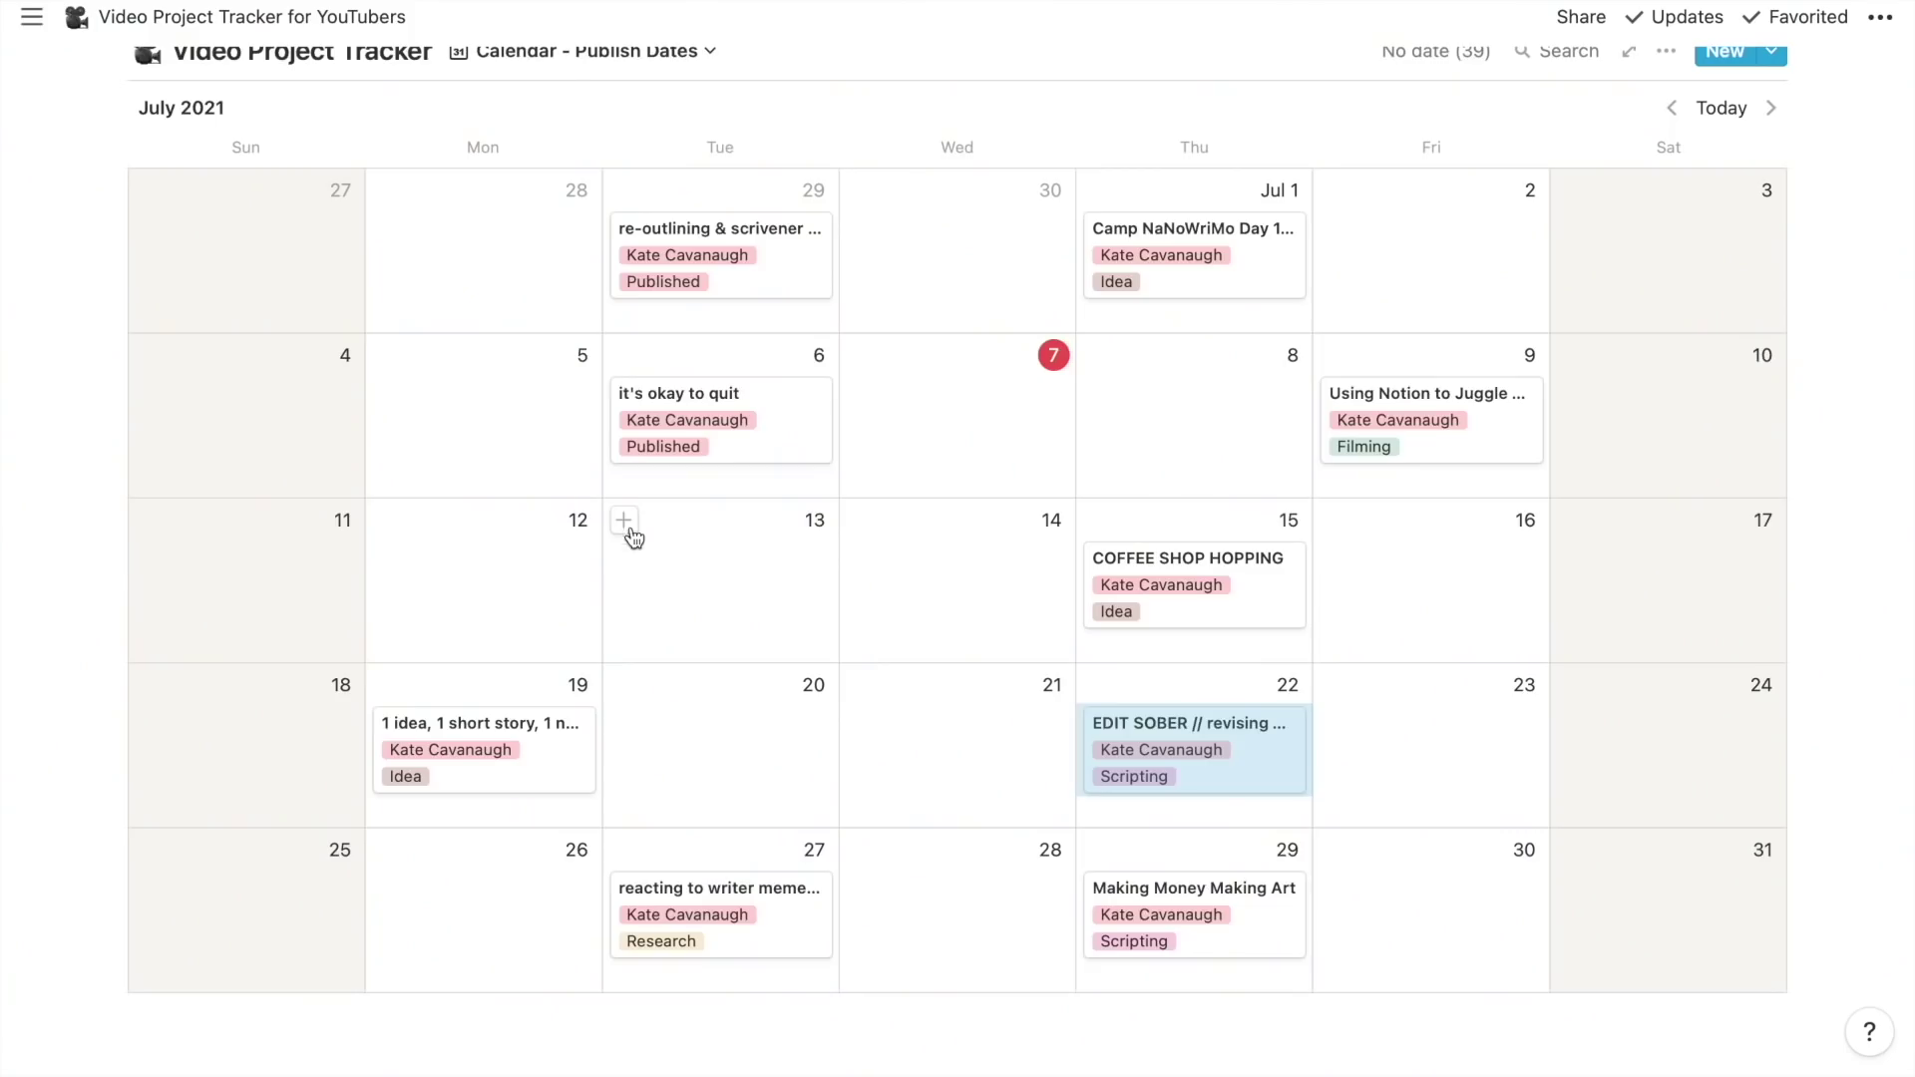
pyautogui.click(630, 529)
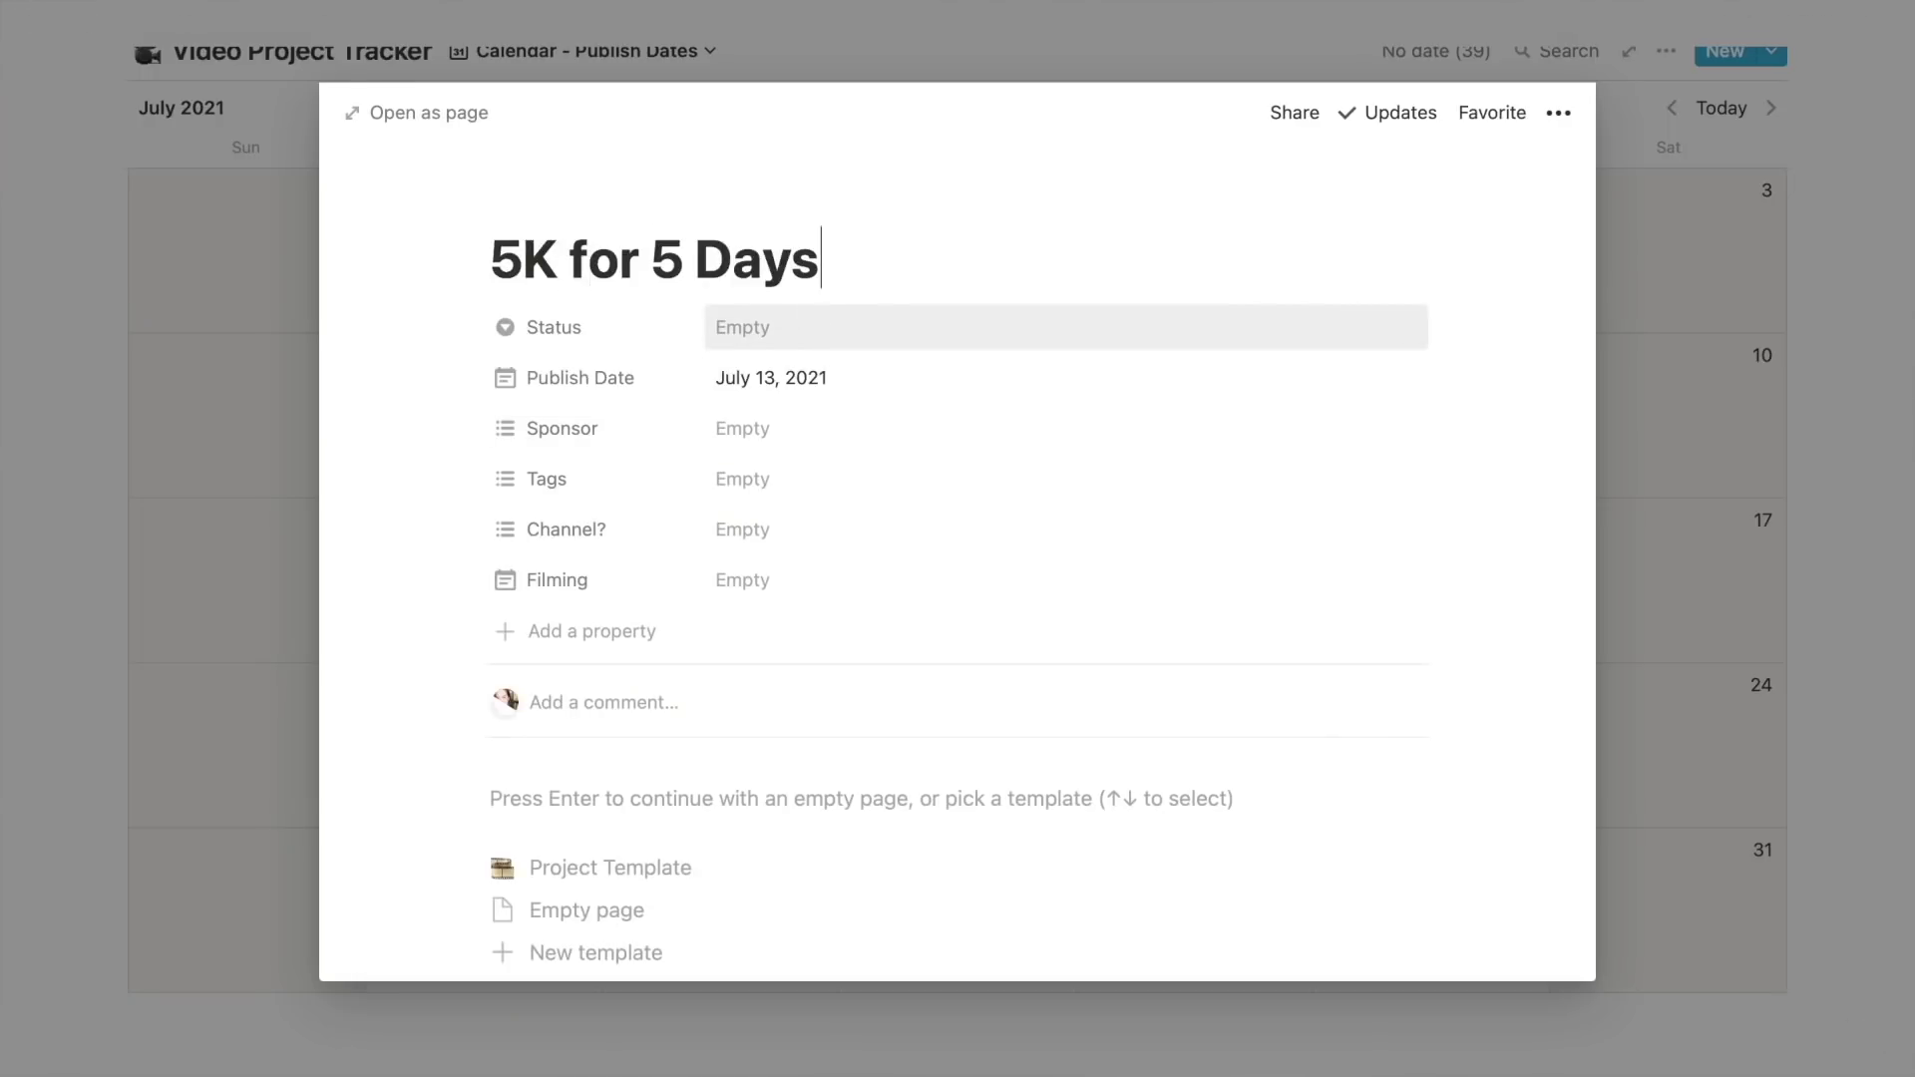
# Set the 5K for 5 Days video to Filming status with Patreon as sponsor
pyautogui.click(801, 324)
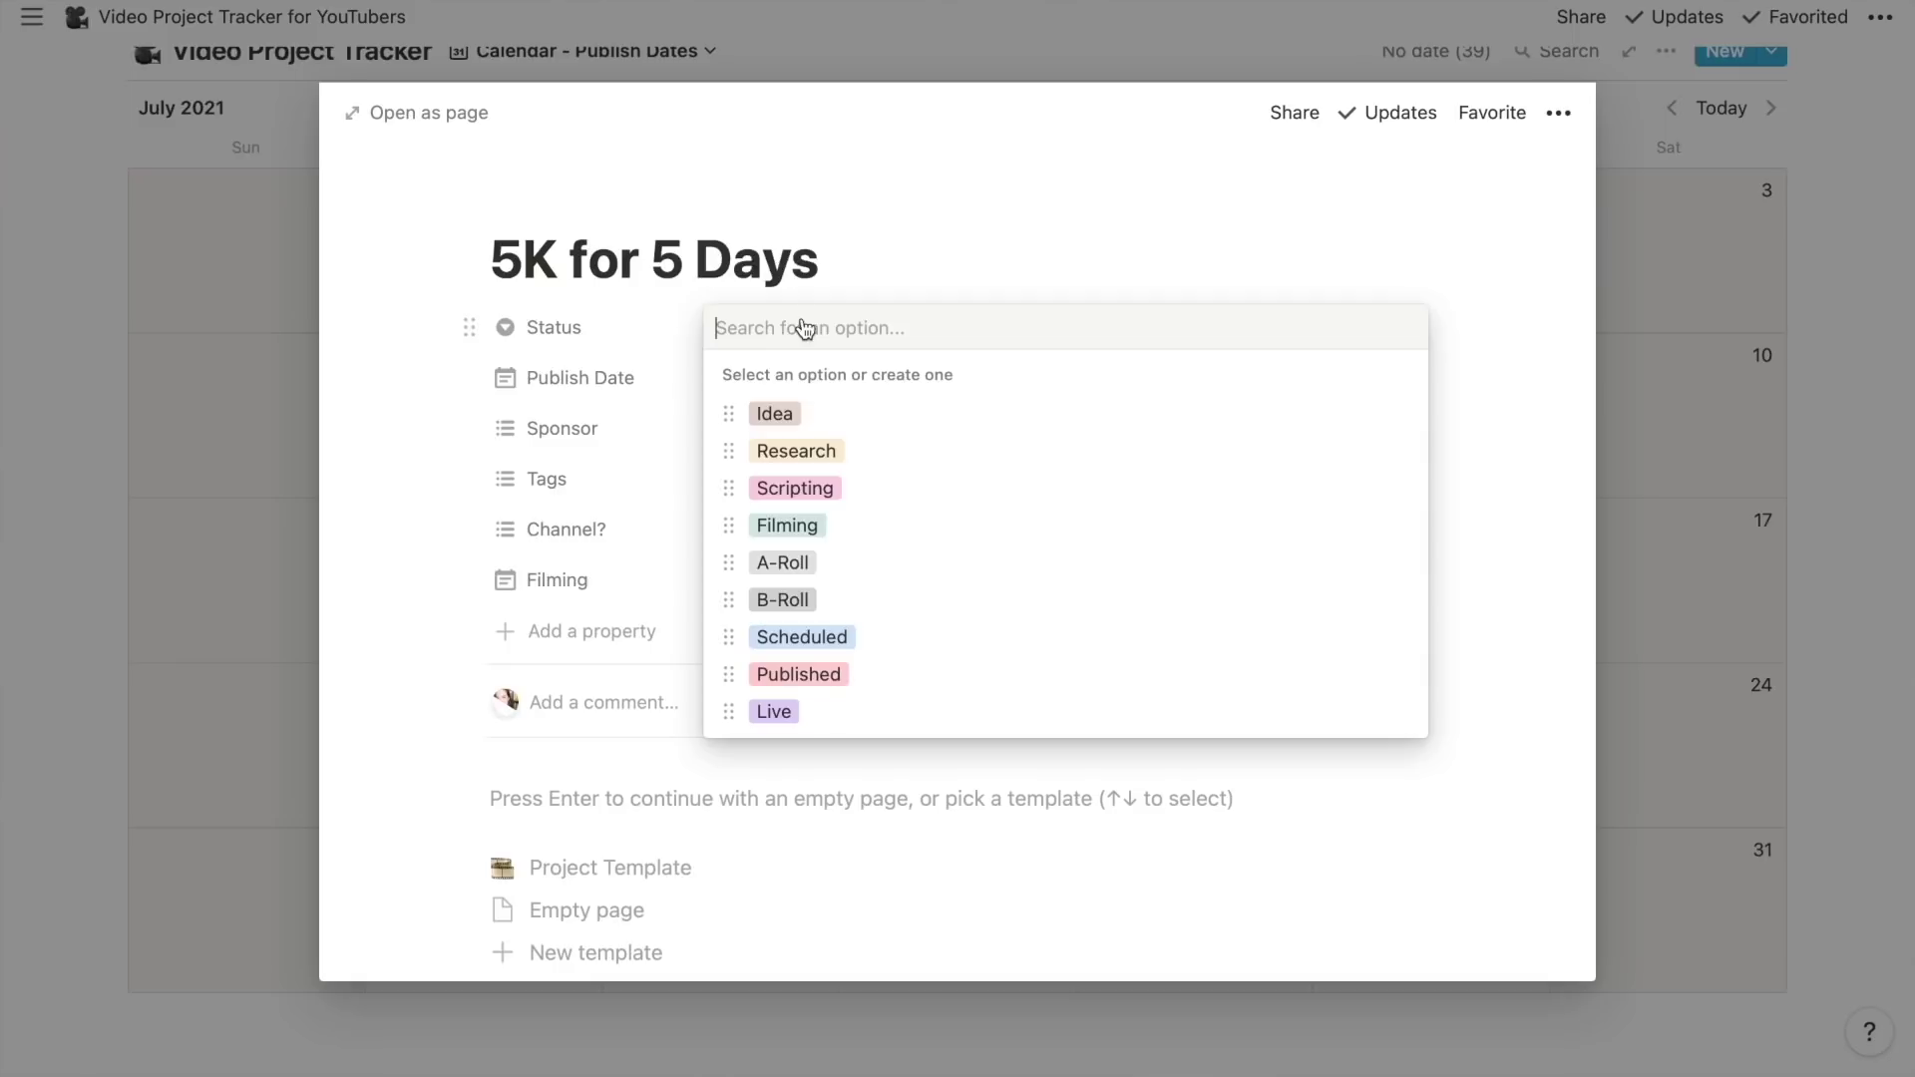
pyautogui.click(817, 548)
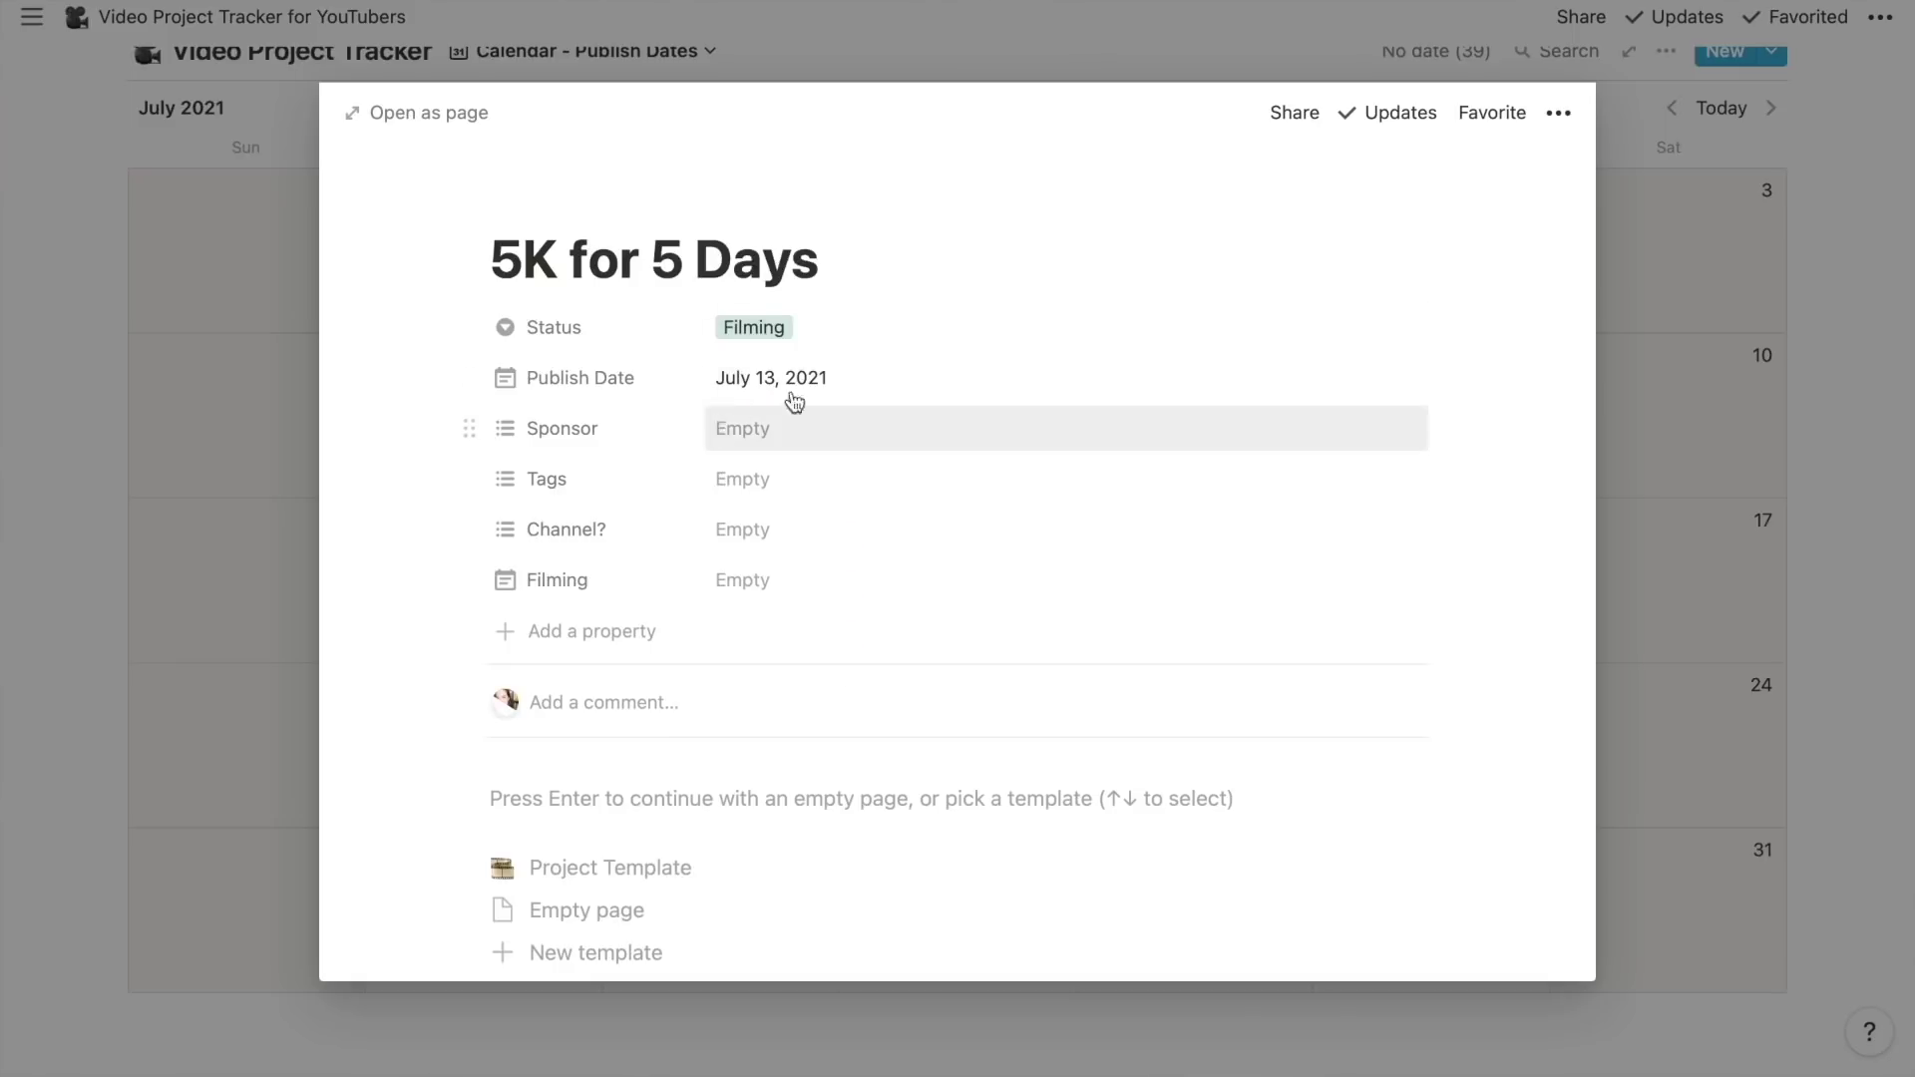
pyautogui.click(780, 451)
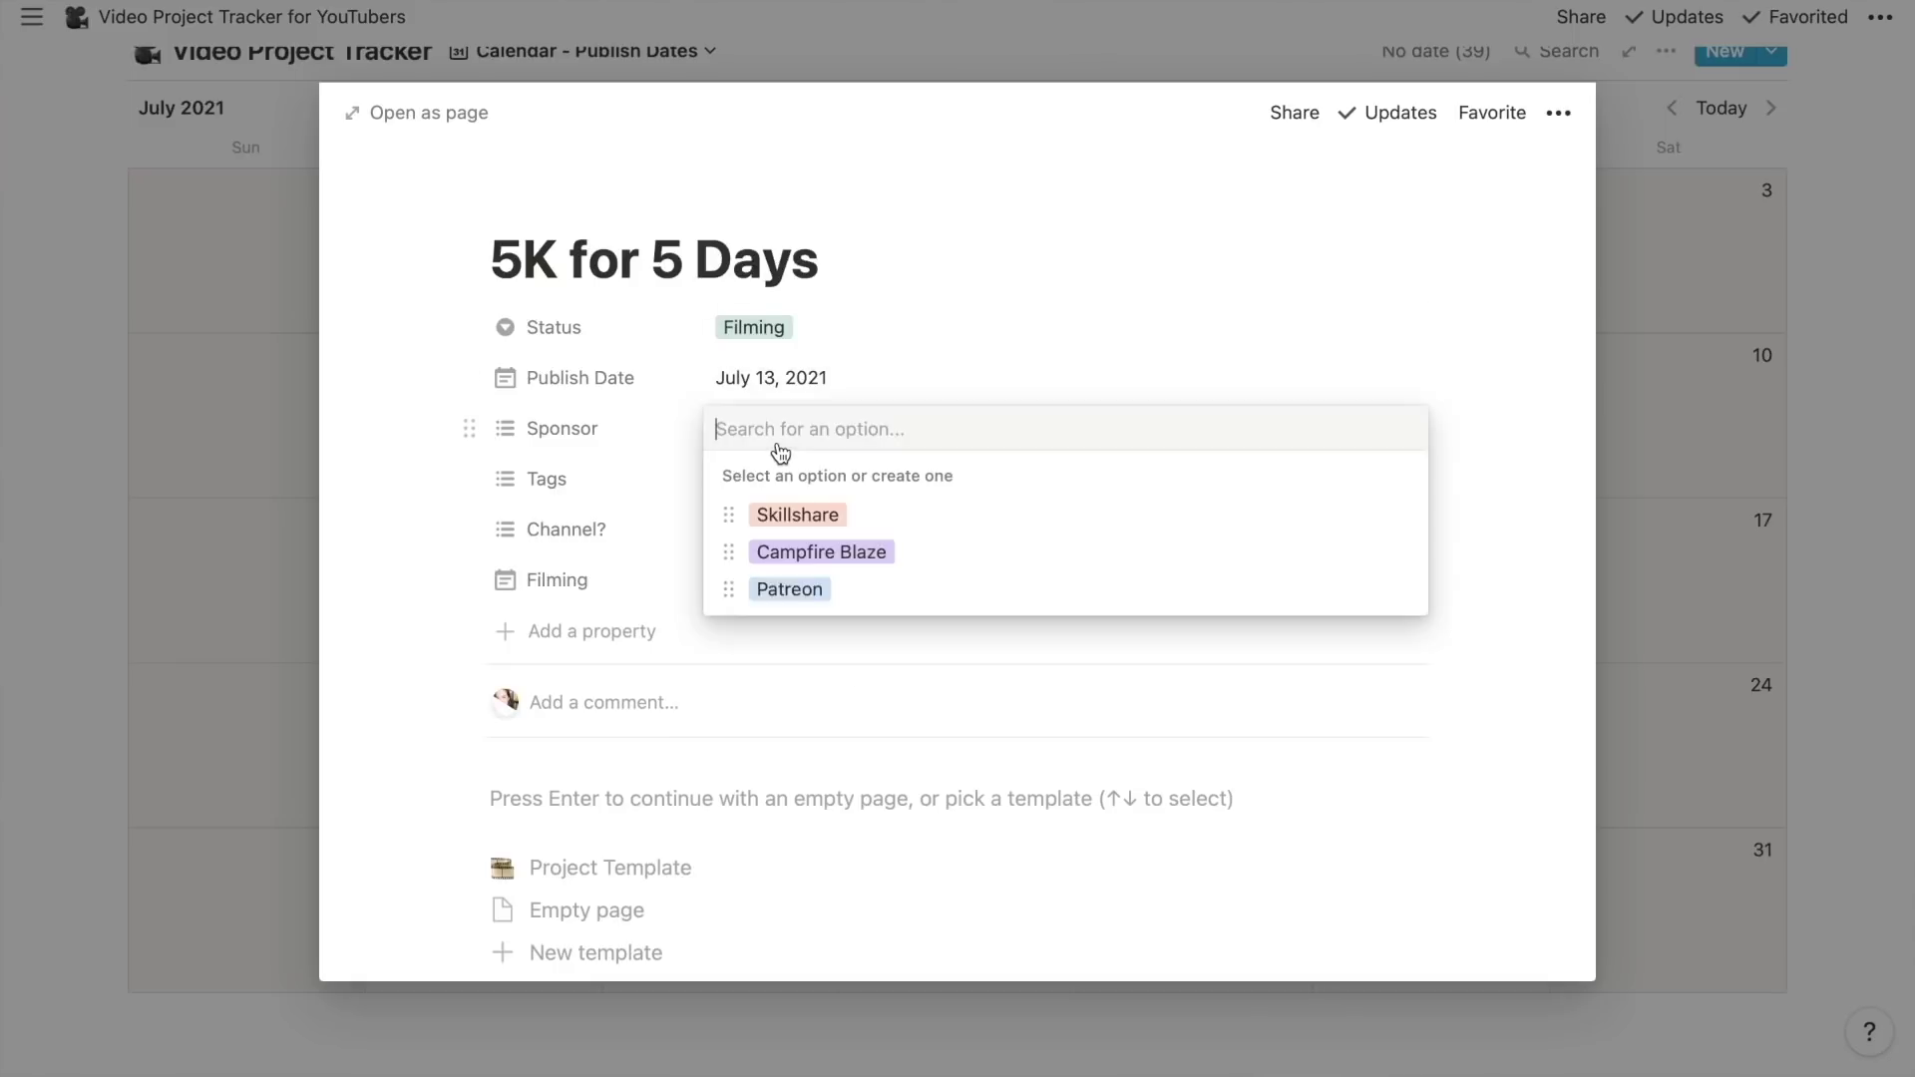
pyautogui.click(820, 598)
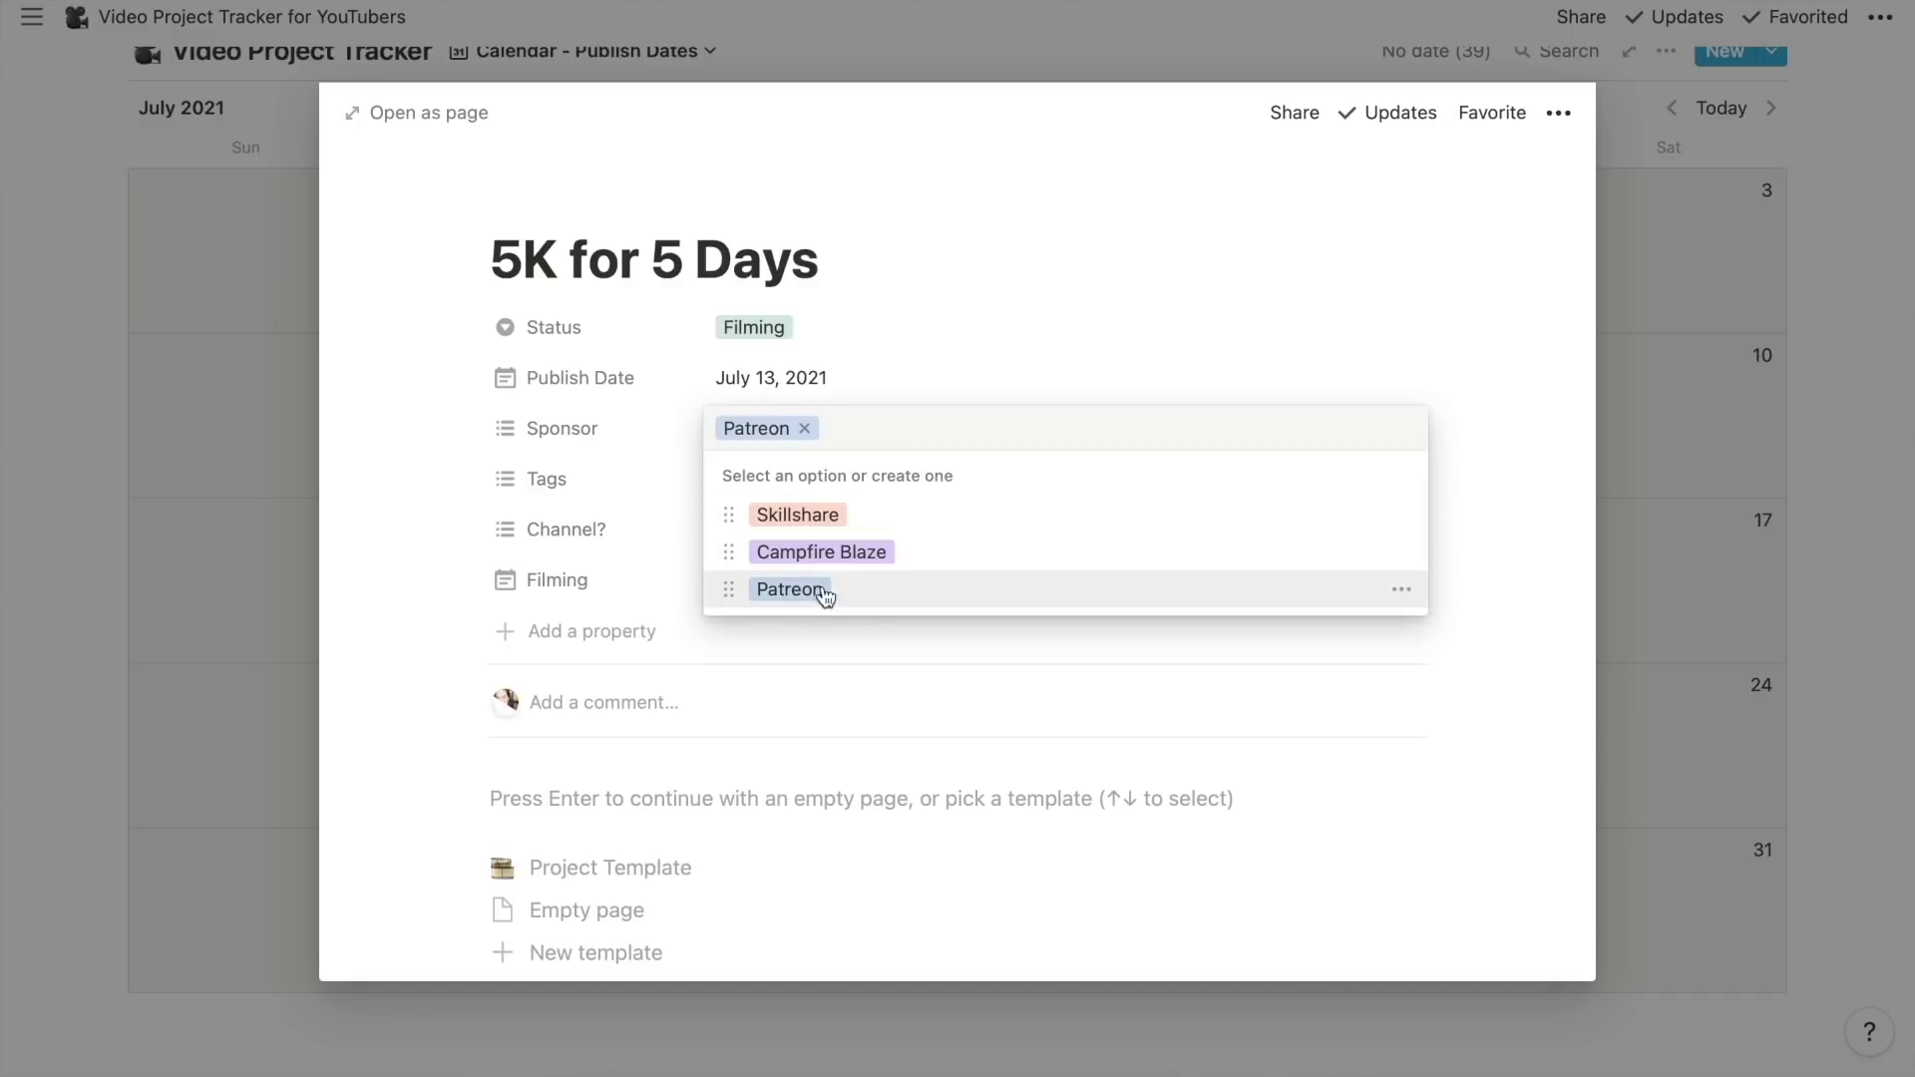
pyautogui.press('Escape')
# Tag 5K for 5 Days with authortube and writing vlog, and assign its channel
pyautogui.click(755, 500)
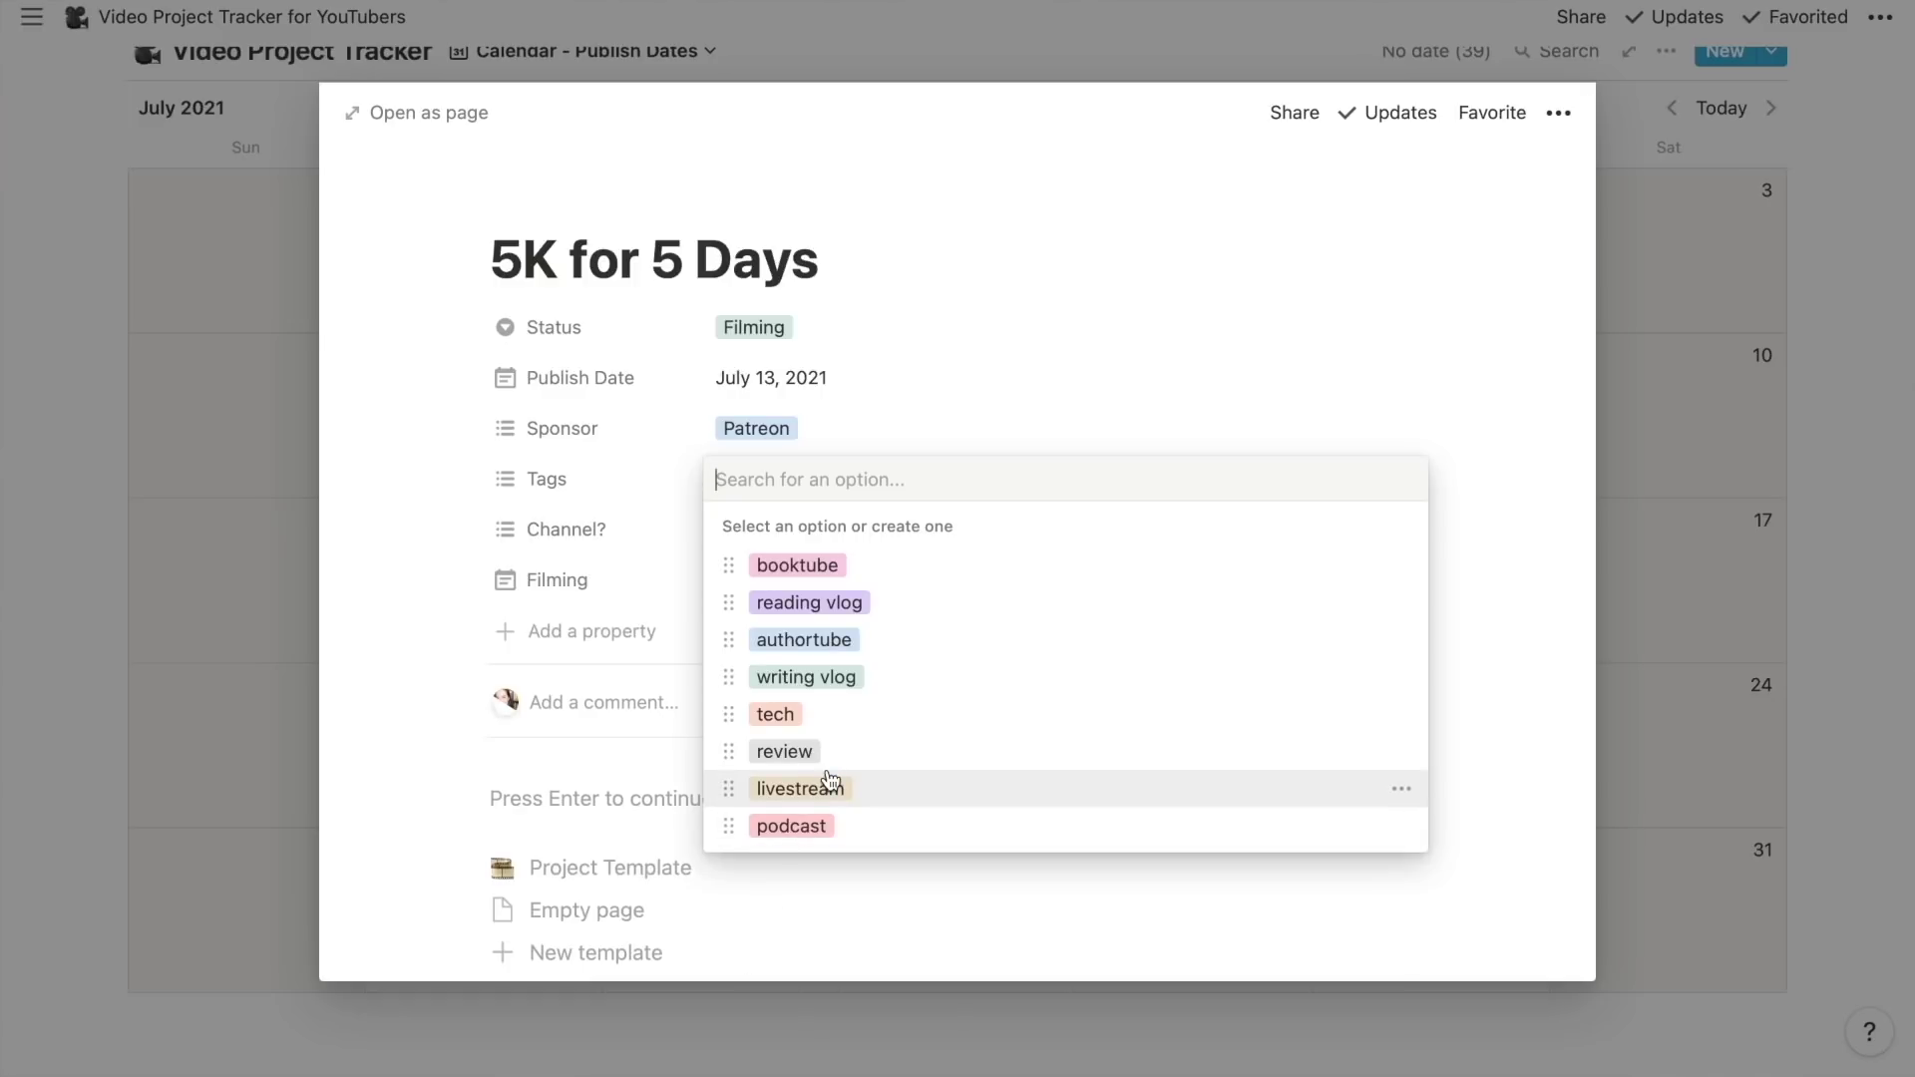
pyautogui.click(826, 651)
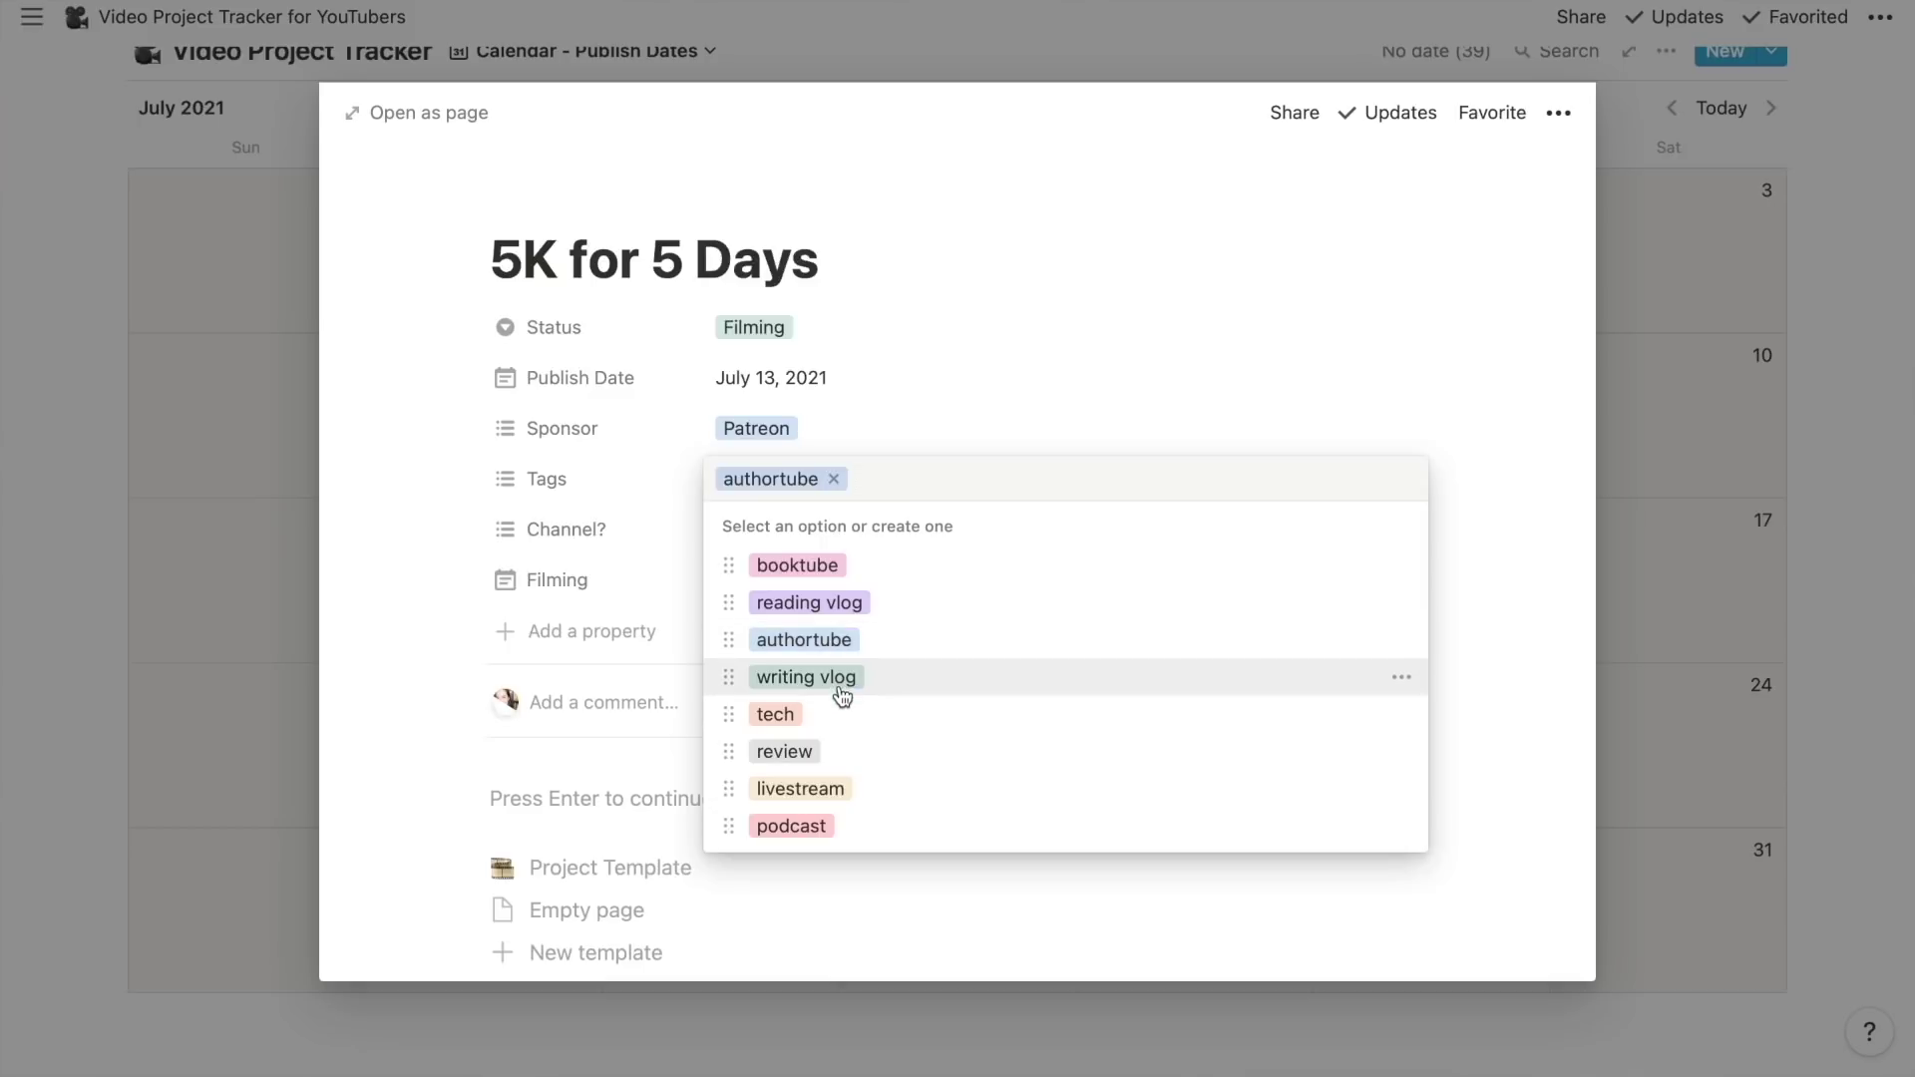
pyautogui.click(840, 687)
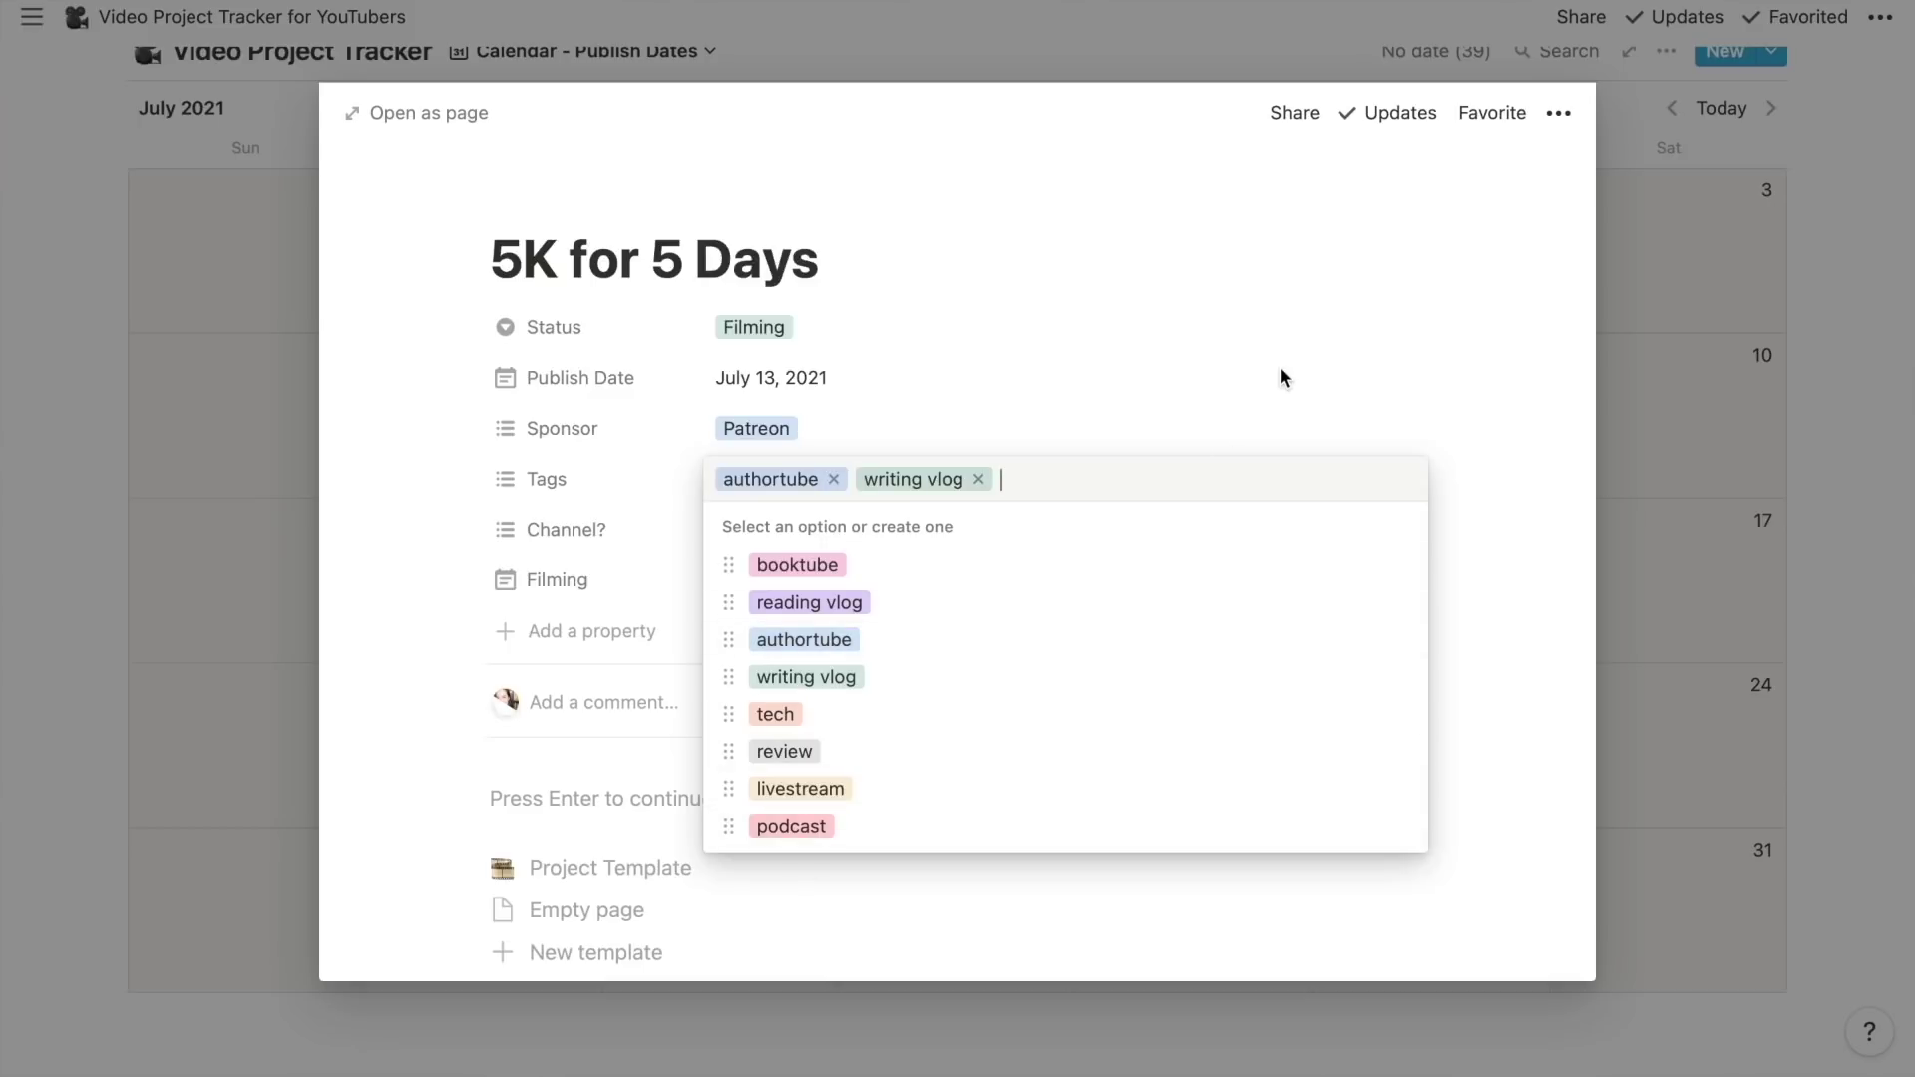
pyautogui.click(1381, 300)
pyautogui.click(799, 539)
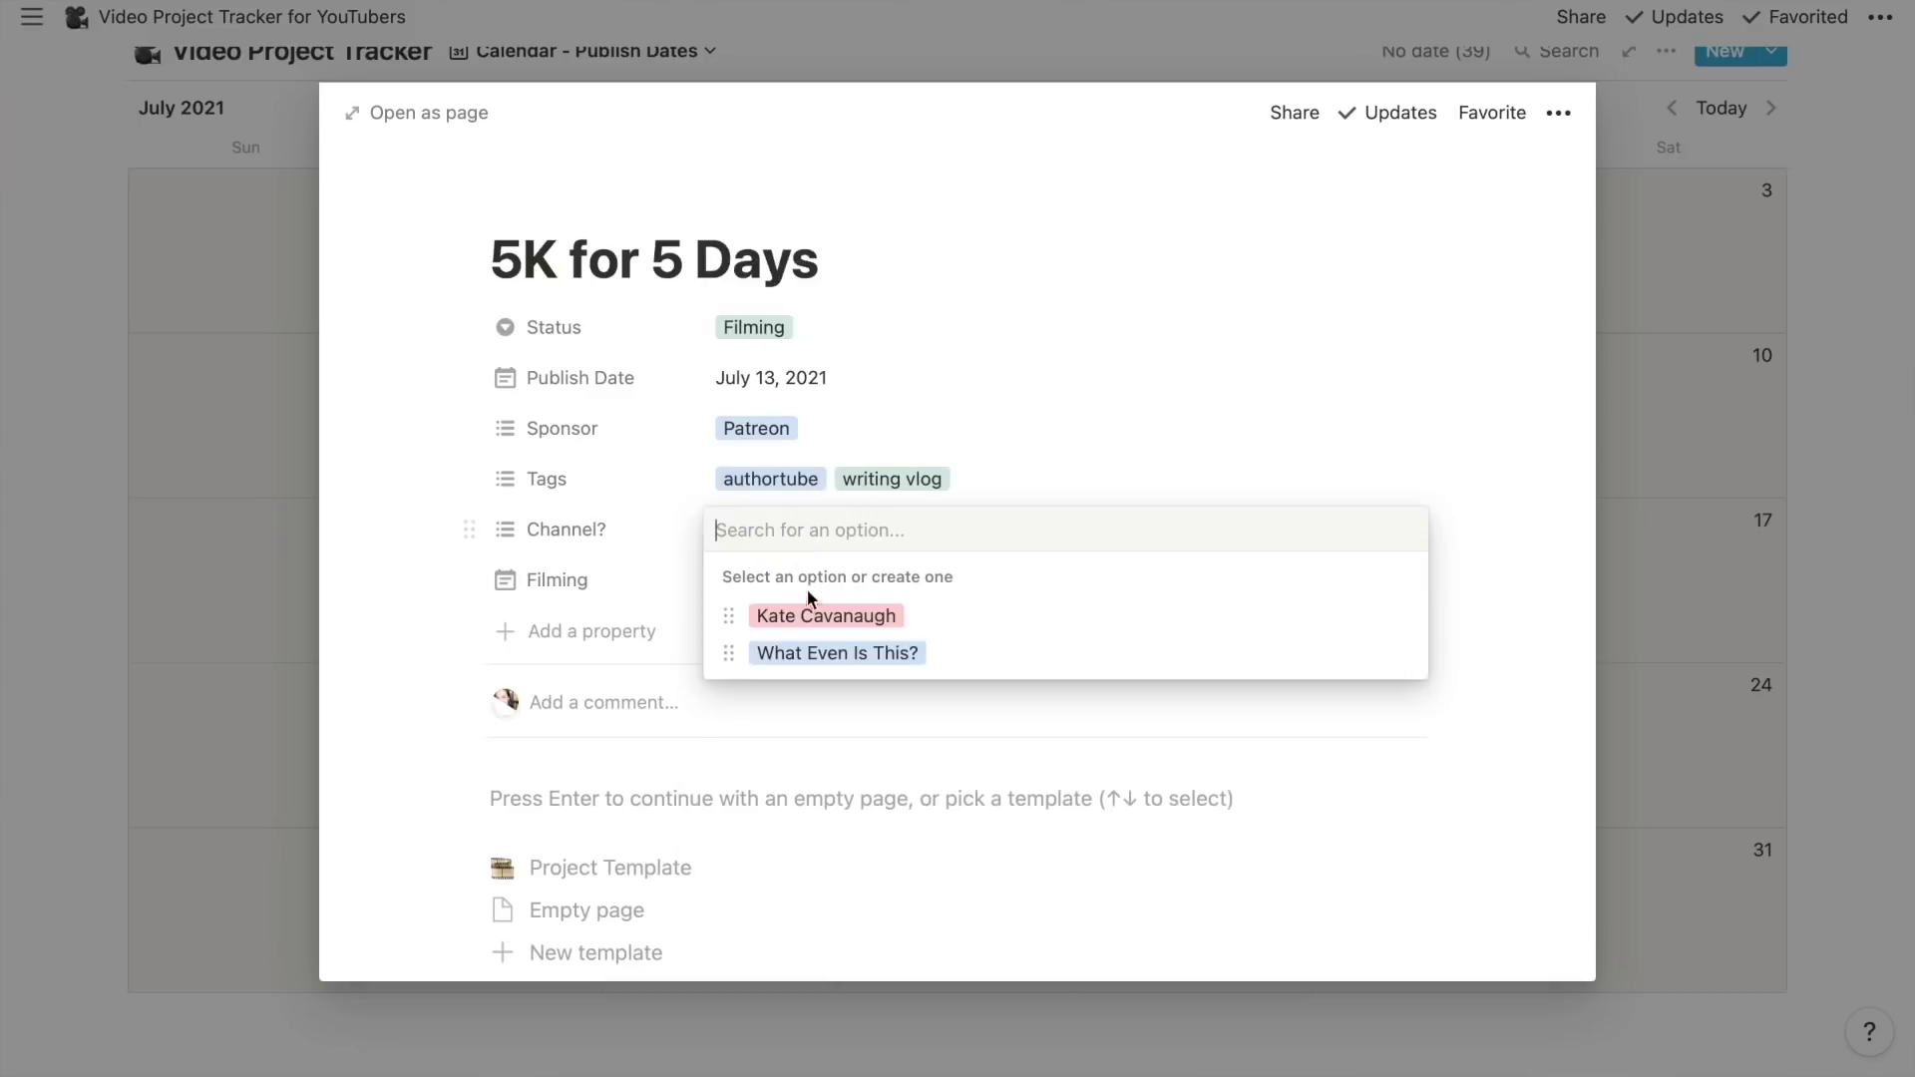
pyautogui.click(1272, 339)
pyautogui.click(748, 591)
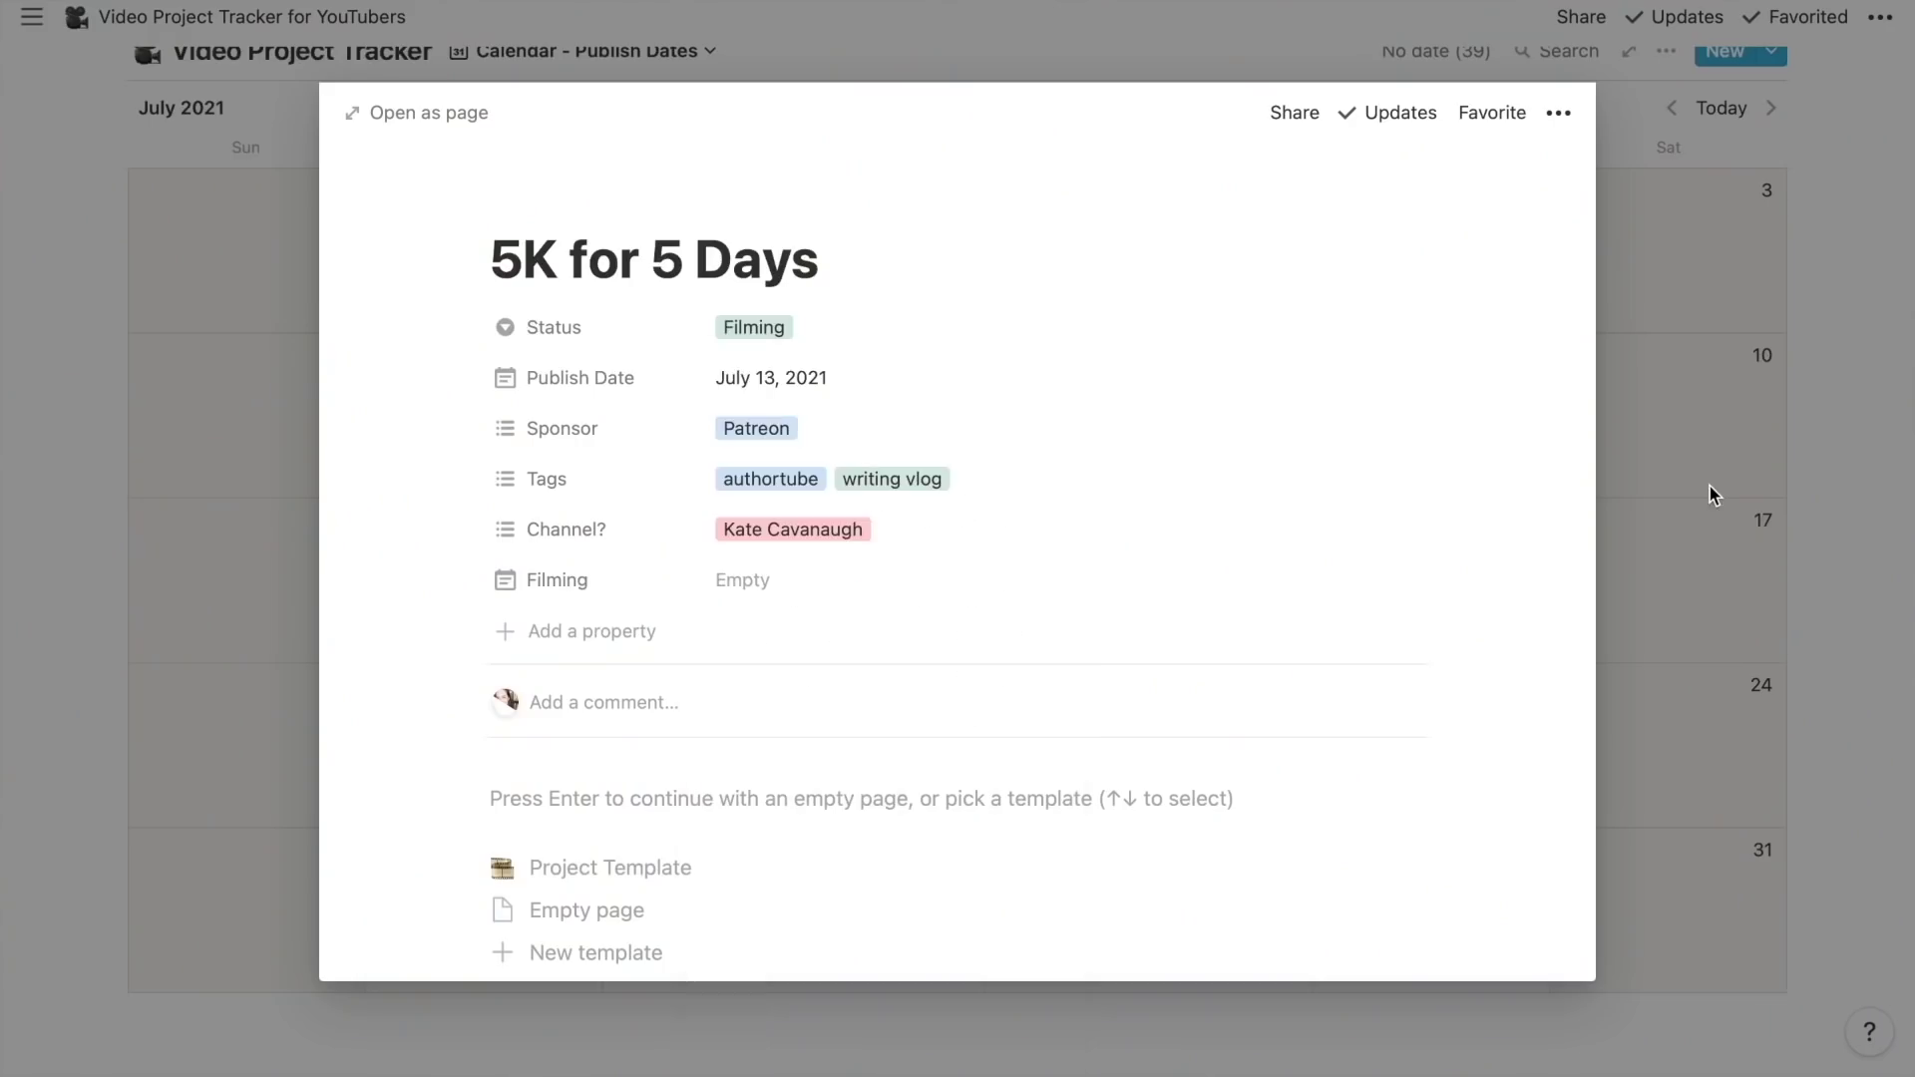
# Move the July 19 idea to July 20 and show the Filming & Editing Schedule calendar
pyautogui.click(1710, 486)
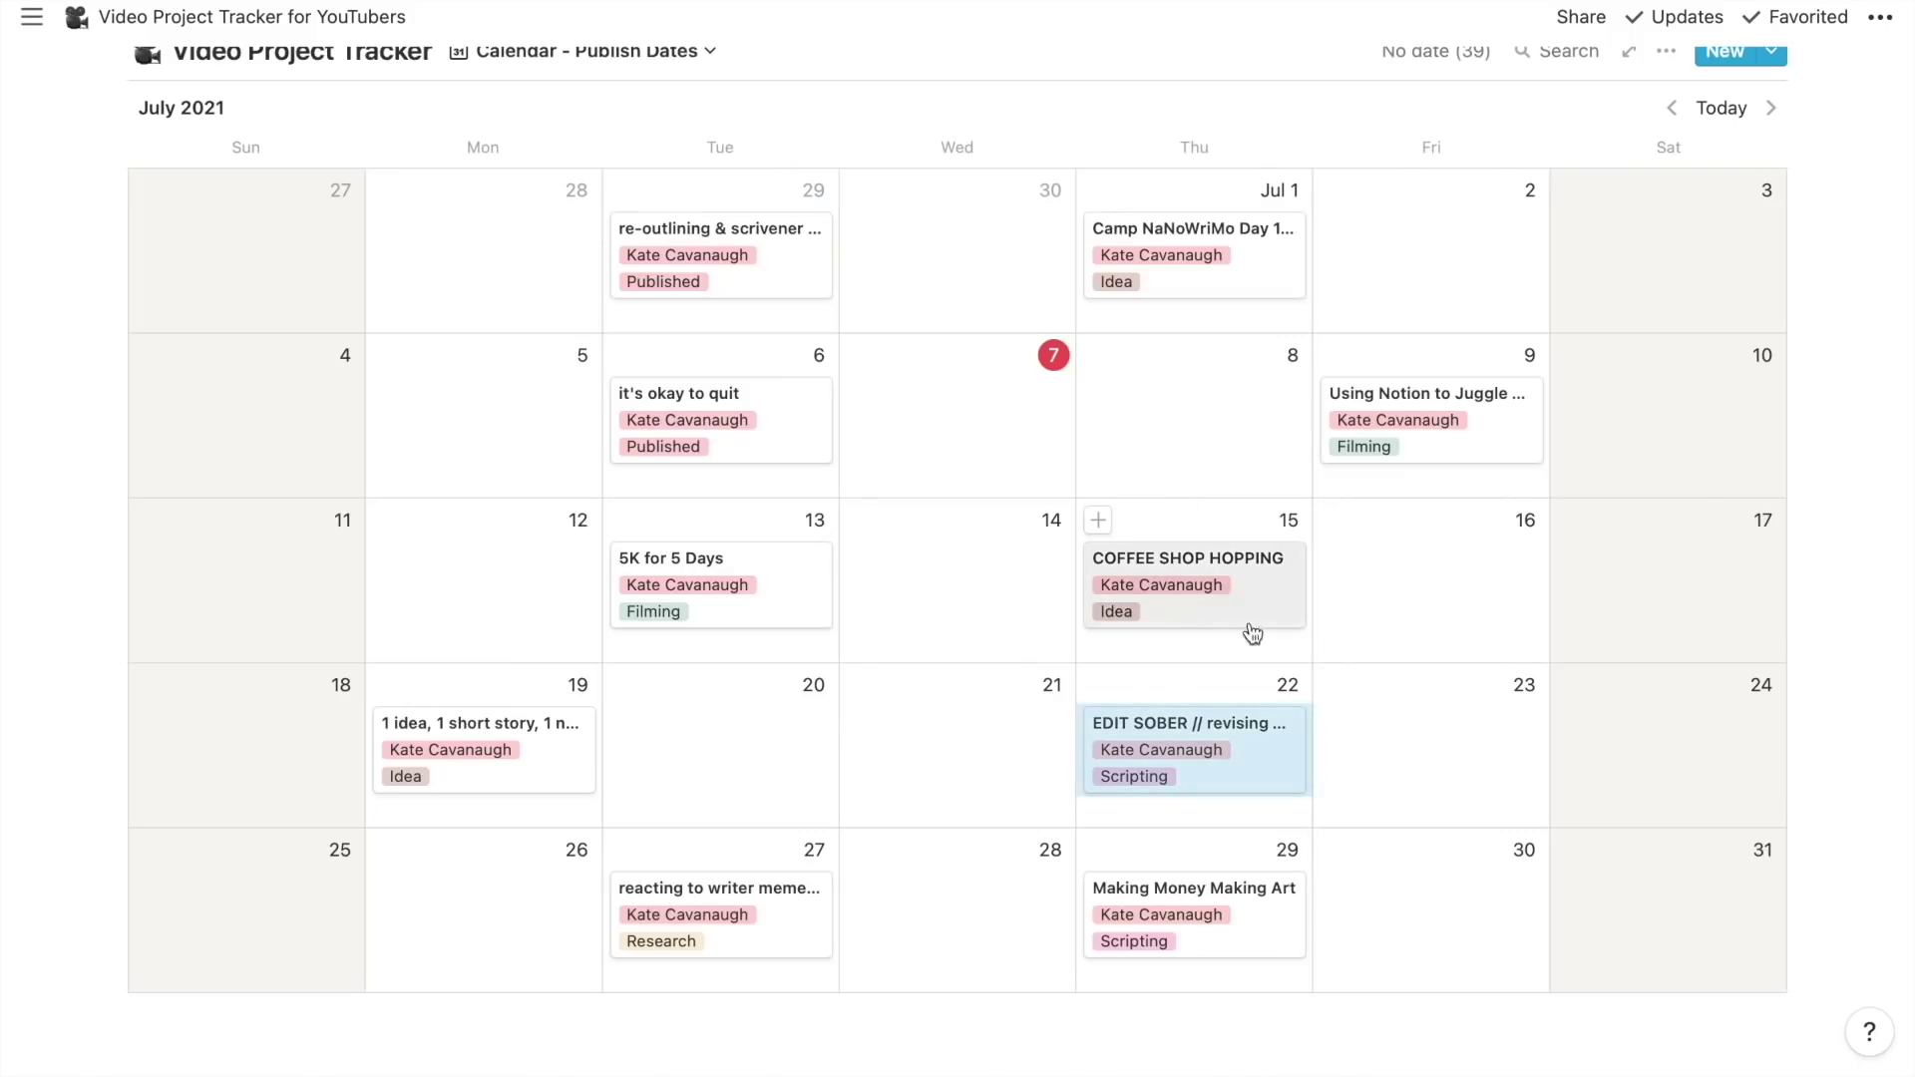
pyautogui.moveTo(583, 740); pyautogui.dragTo(788, 768)
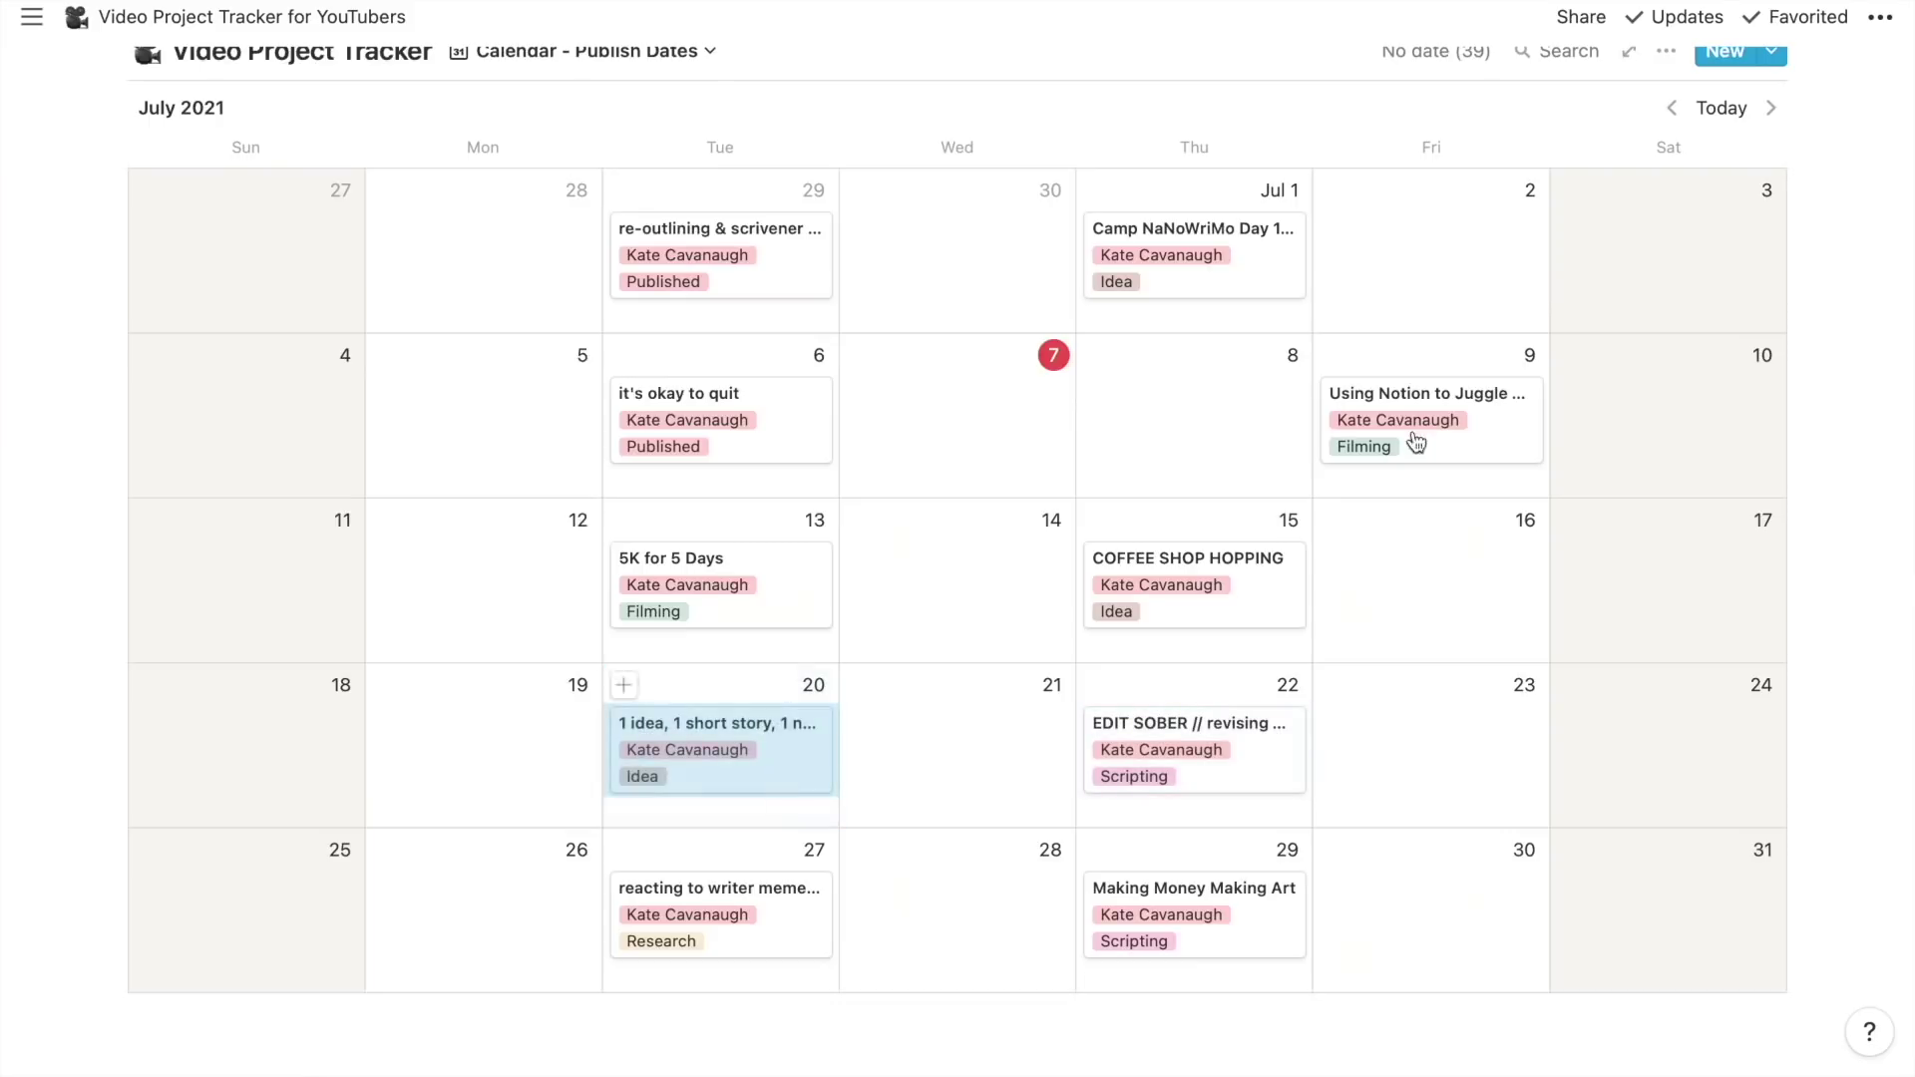
pyautogui.click(690, 53)
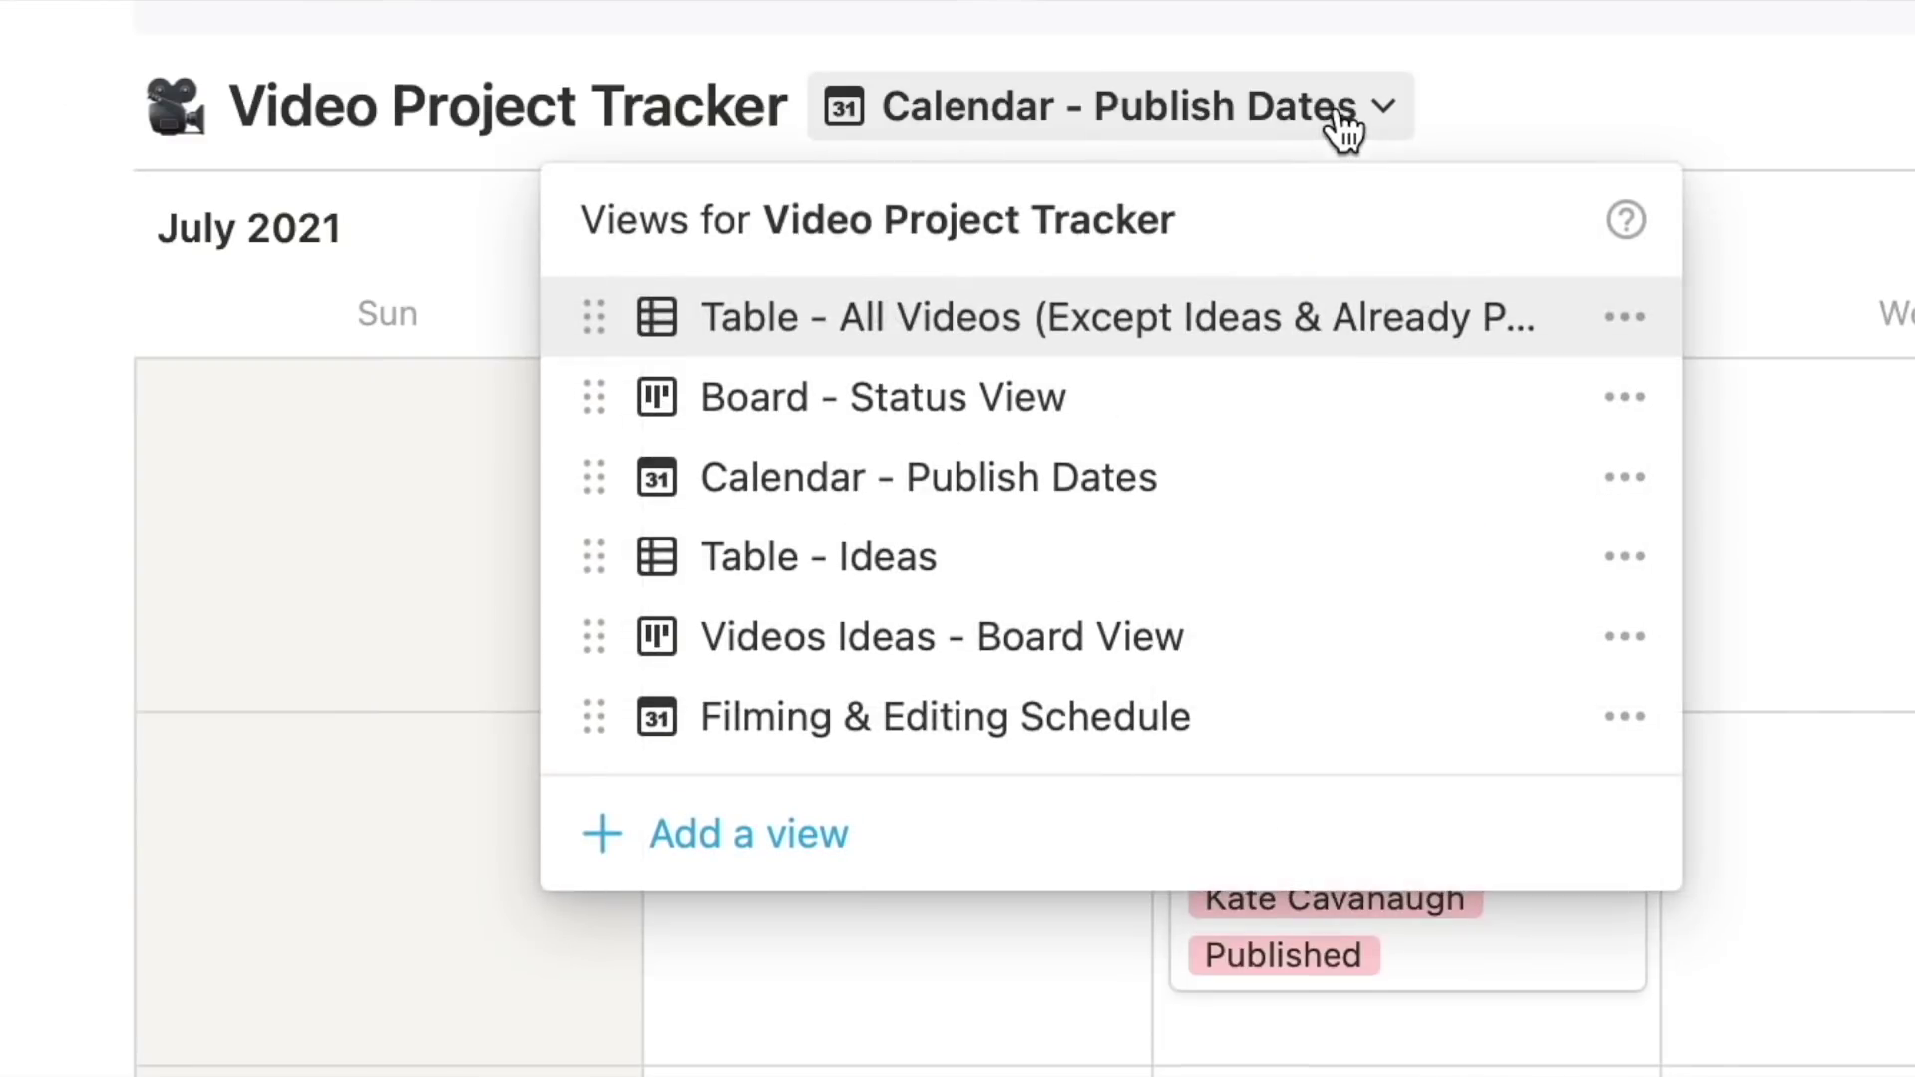
pyautogui.click(1133, 743)
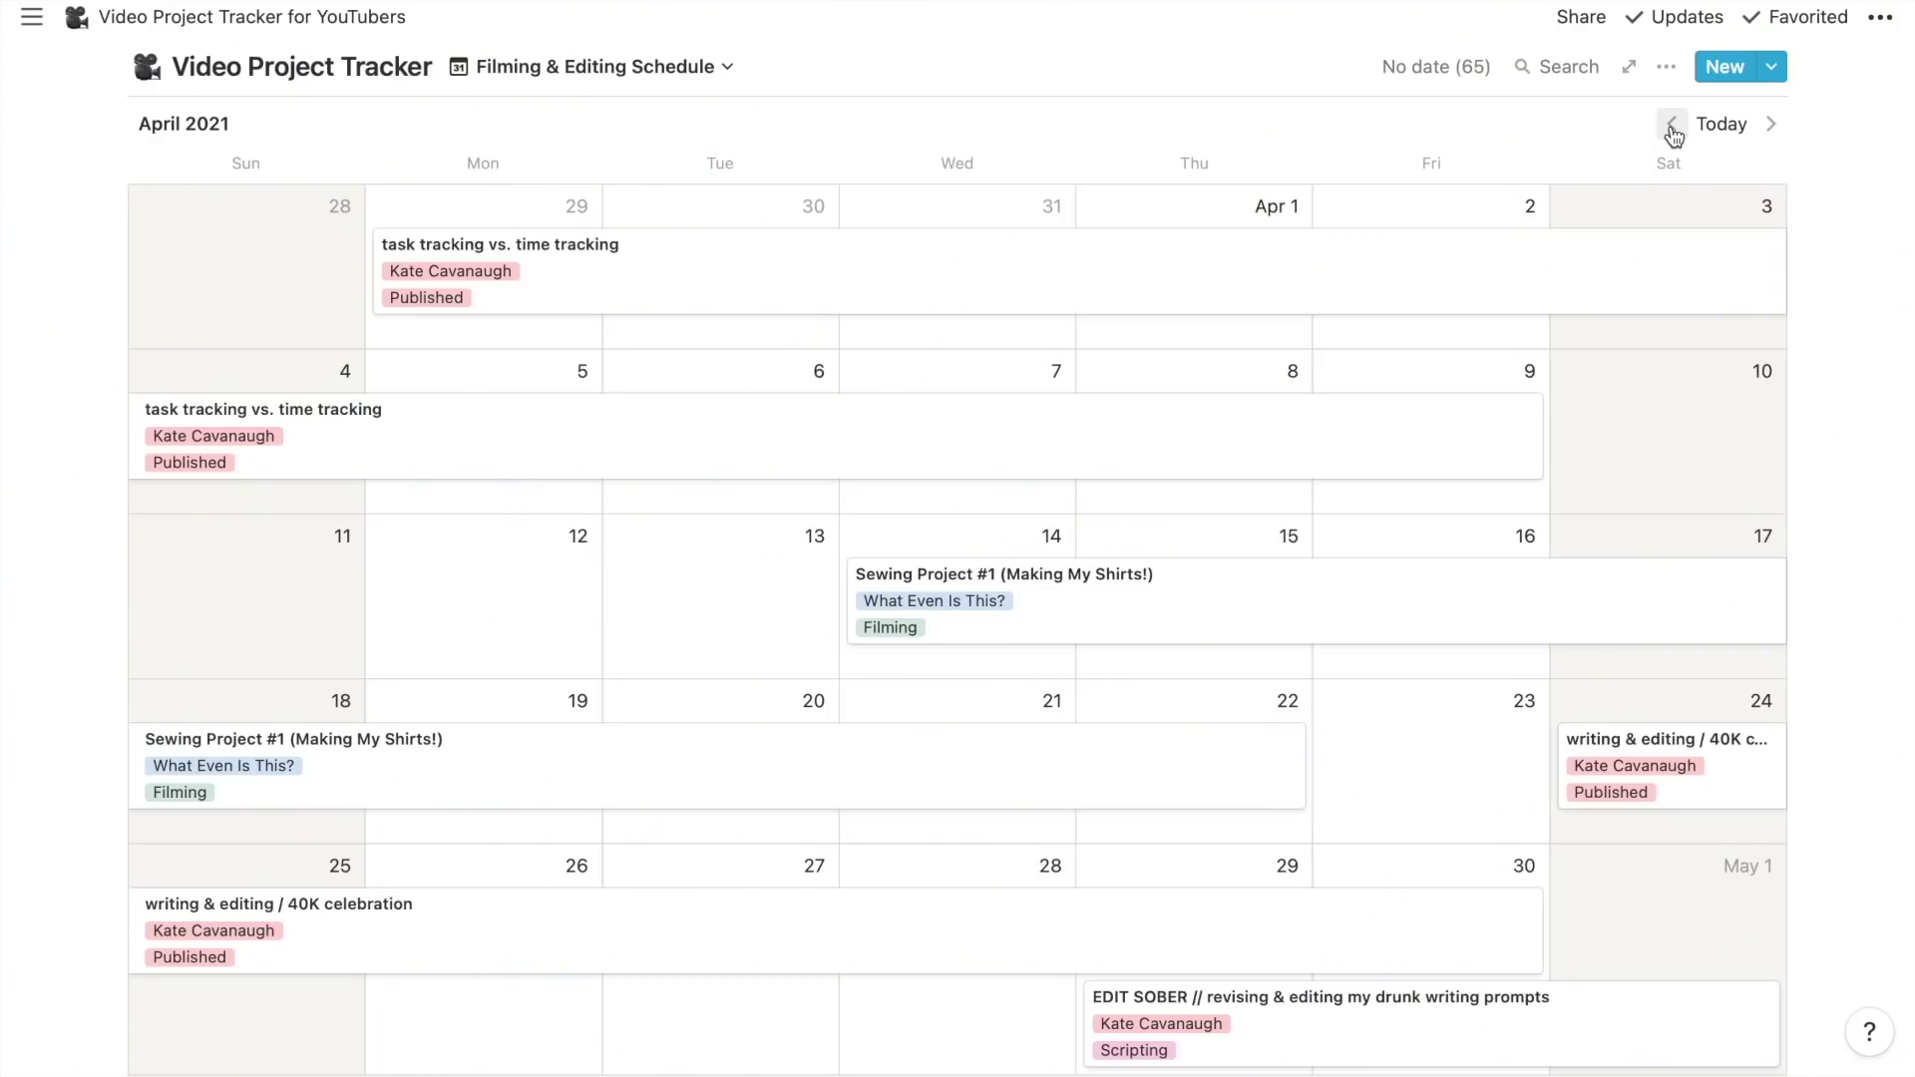
# Advance the Filming & Editing Schedule calendar forward two months
pyautogui.click(1766, 143)
pyautogui.click(1765, 142)
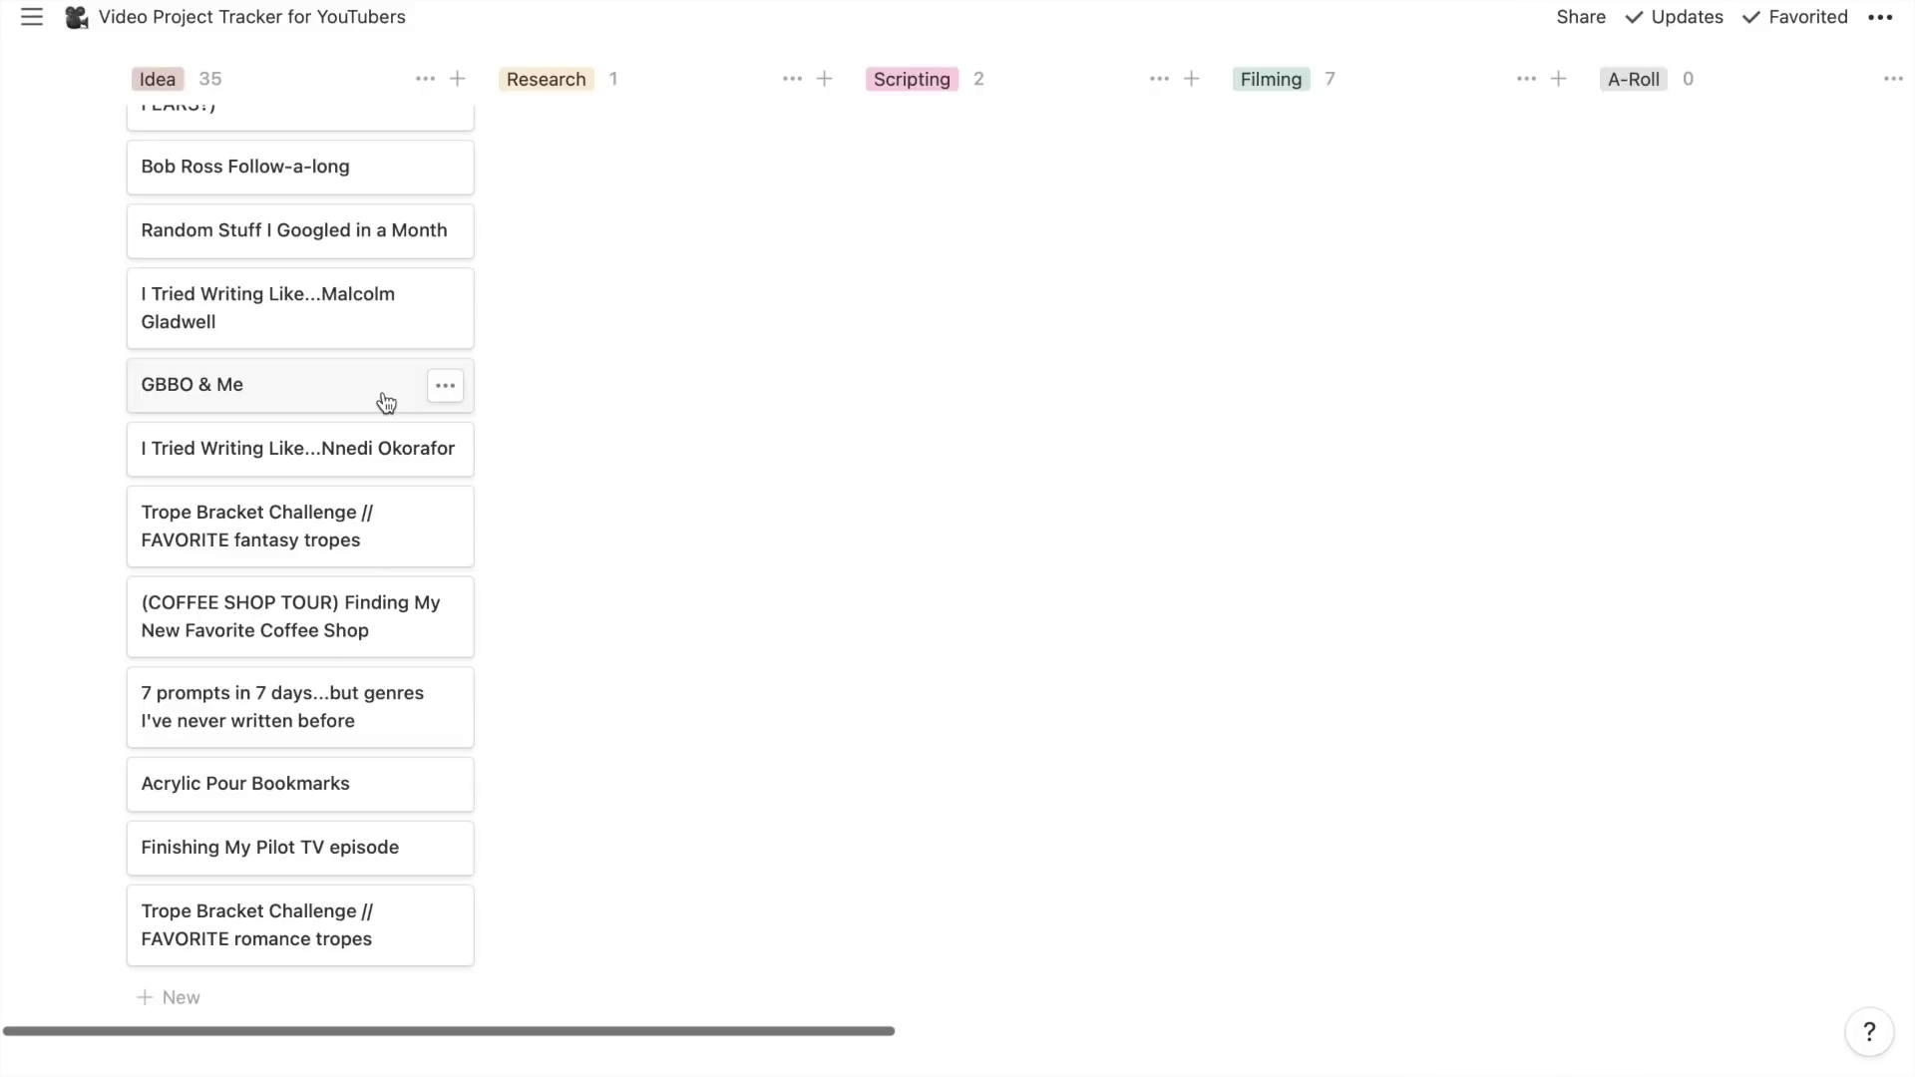
# Review the GBBO & Me card, then open the My Small Town Hallmark Movie card
pyautogui.click(386, 403)
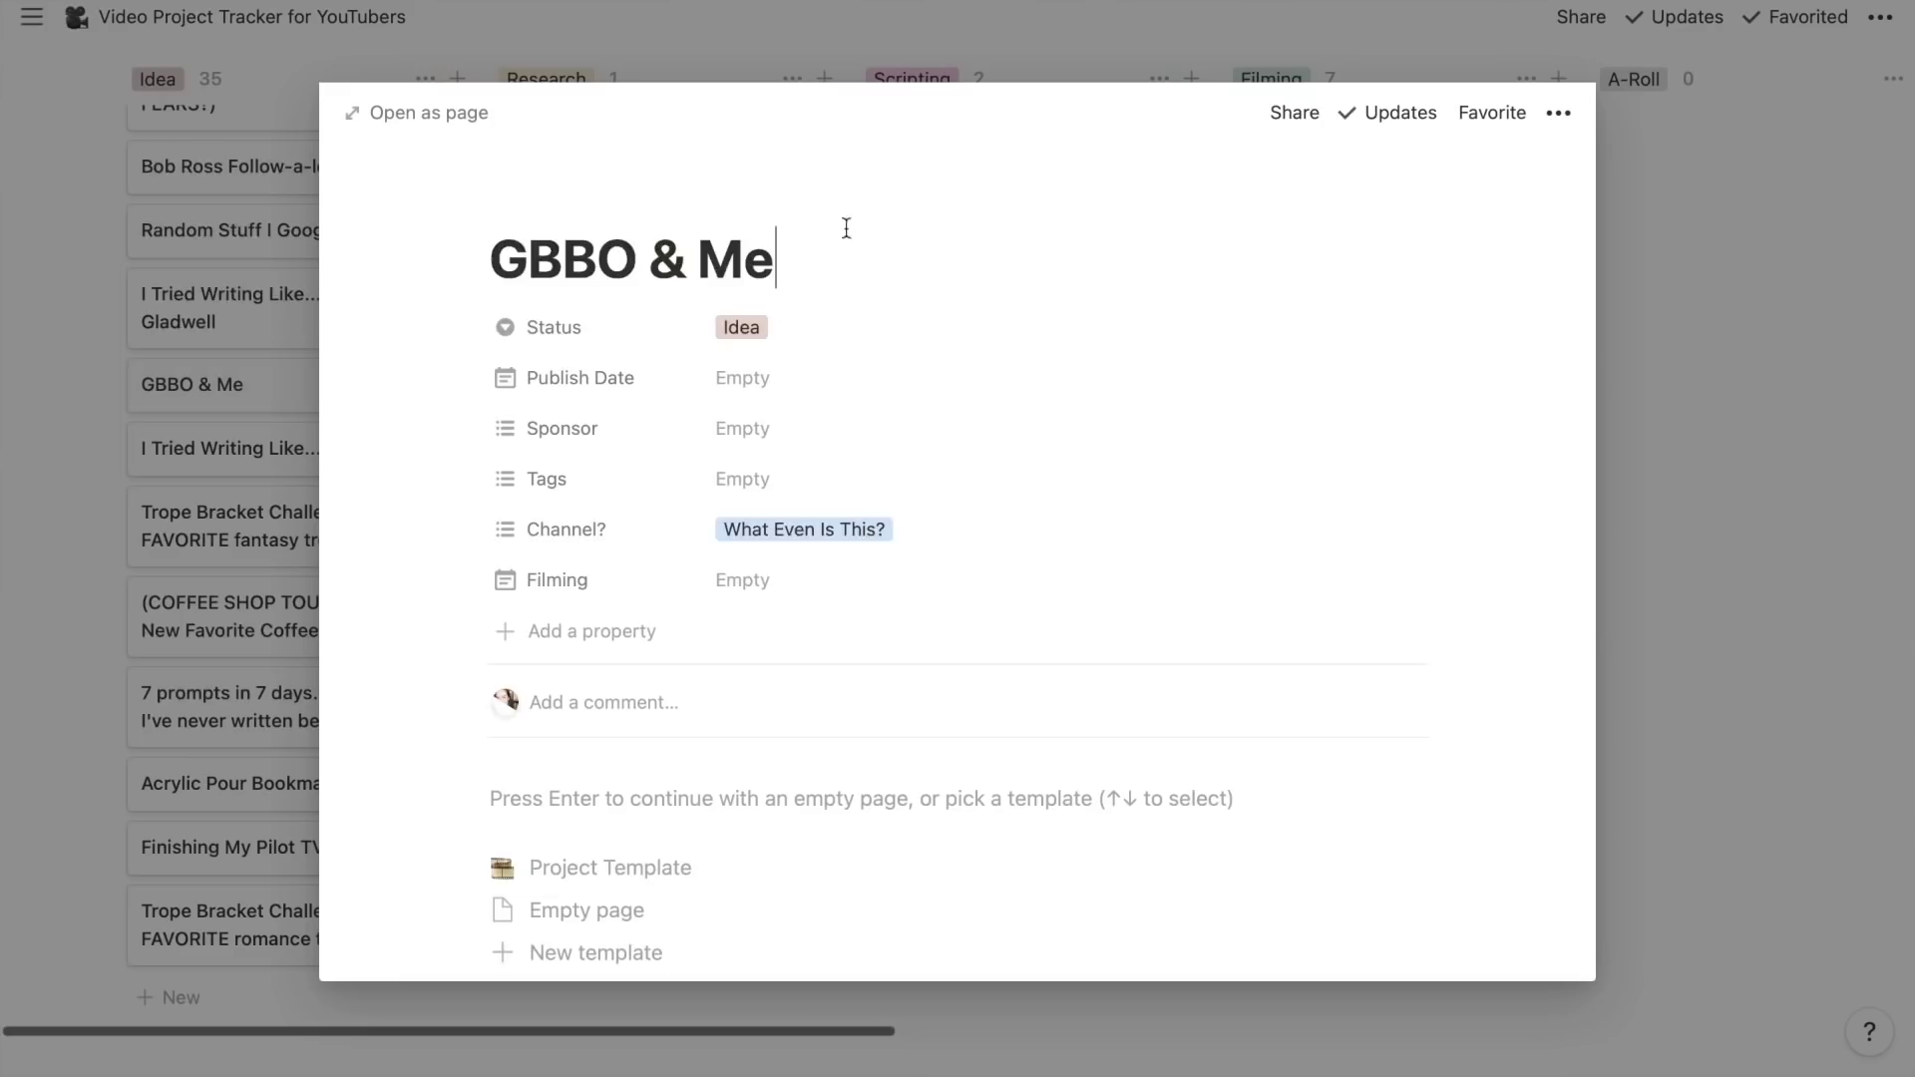
pyautogui.click(1729, 356)
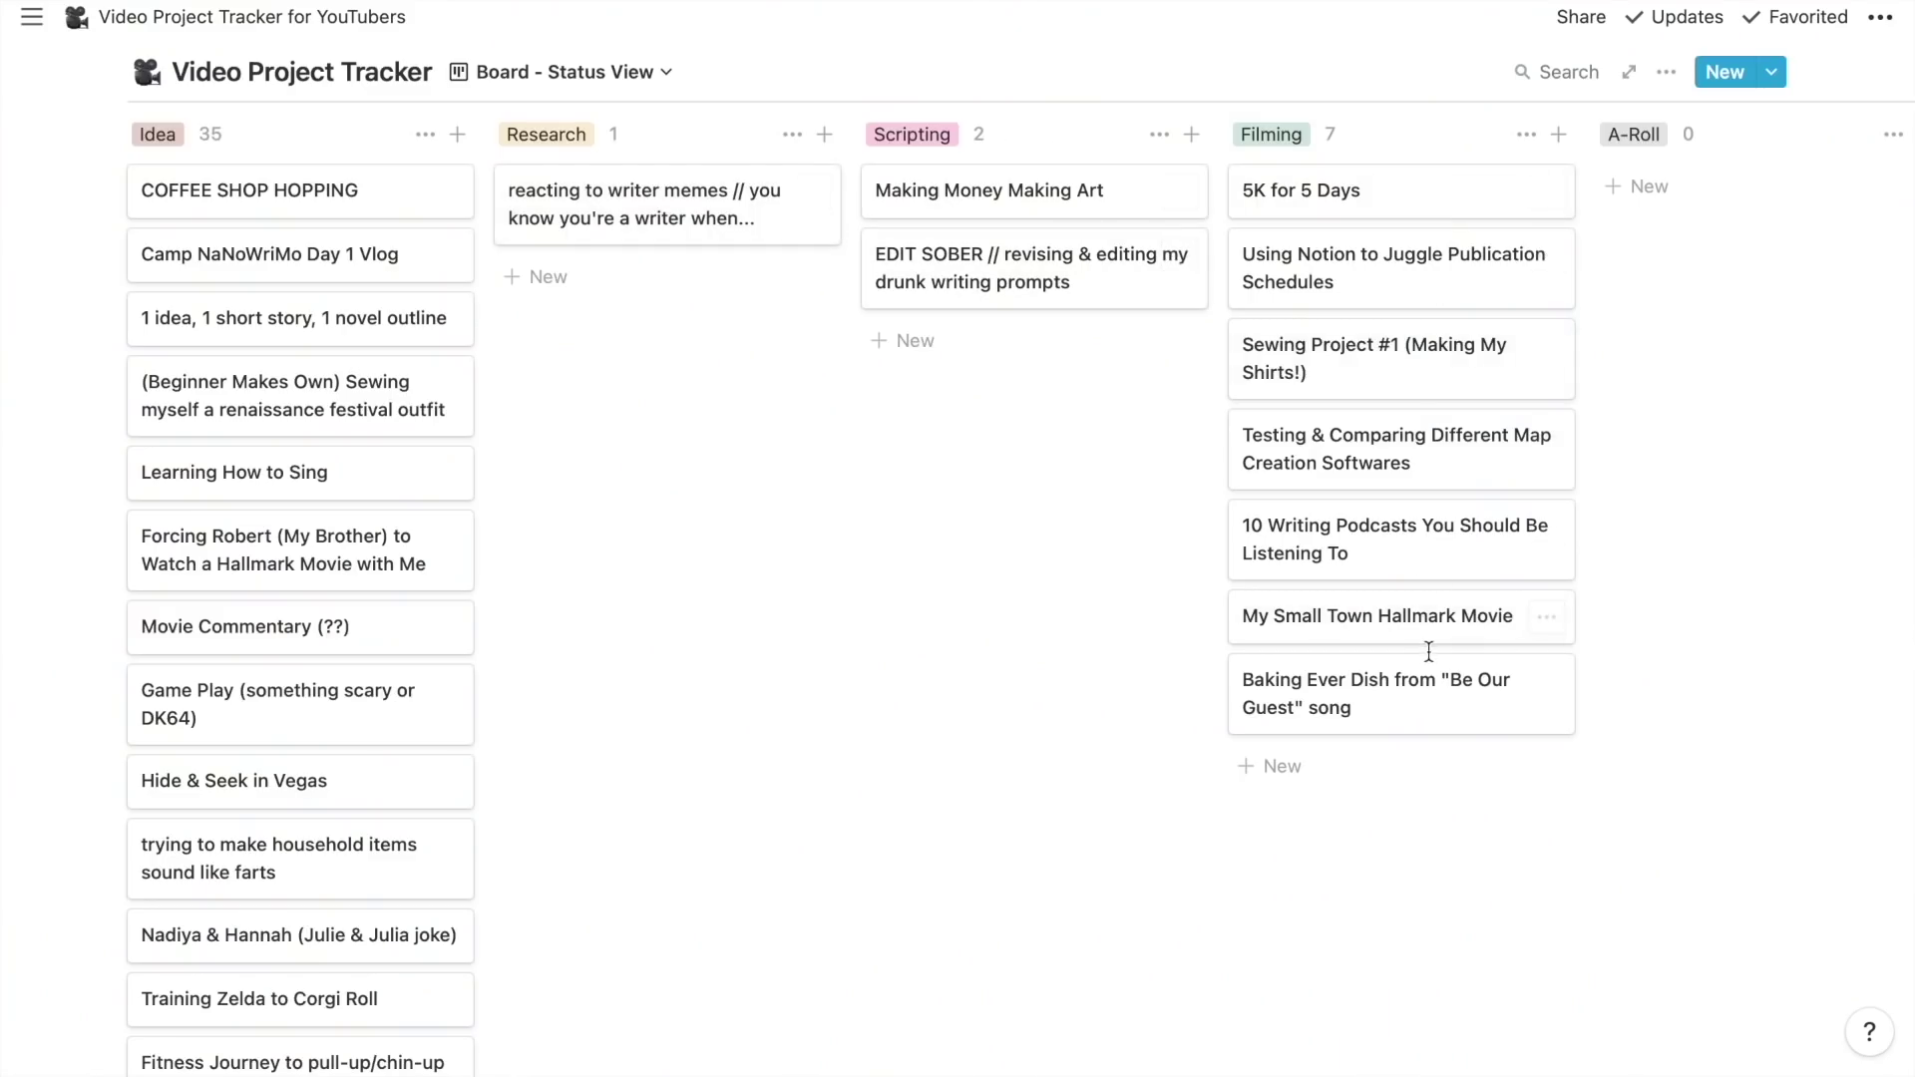
pyautogui.click(1514, 633)
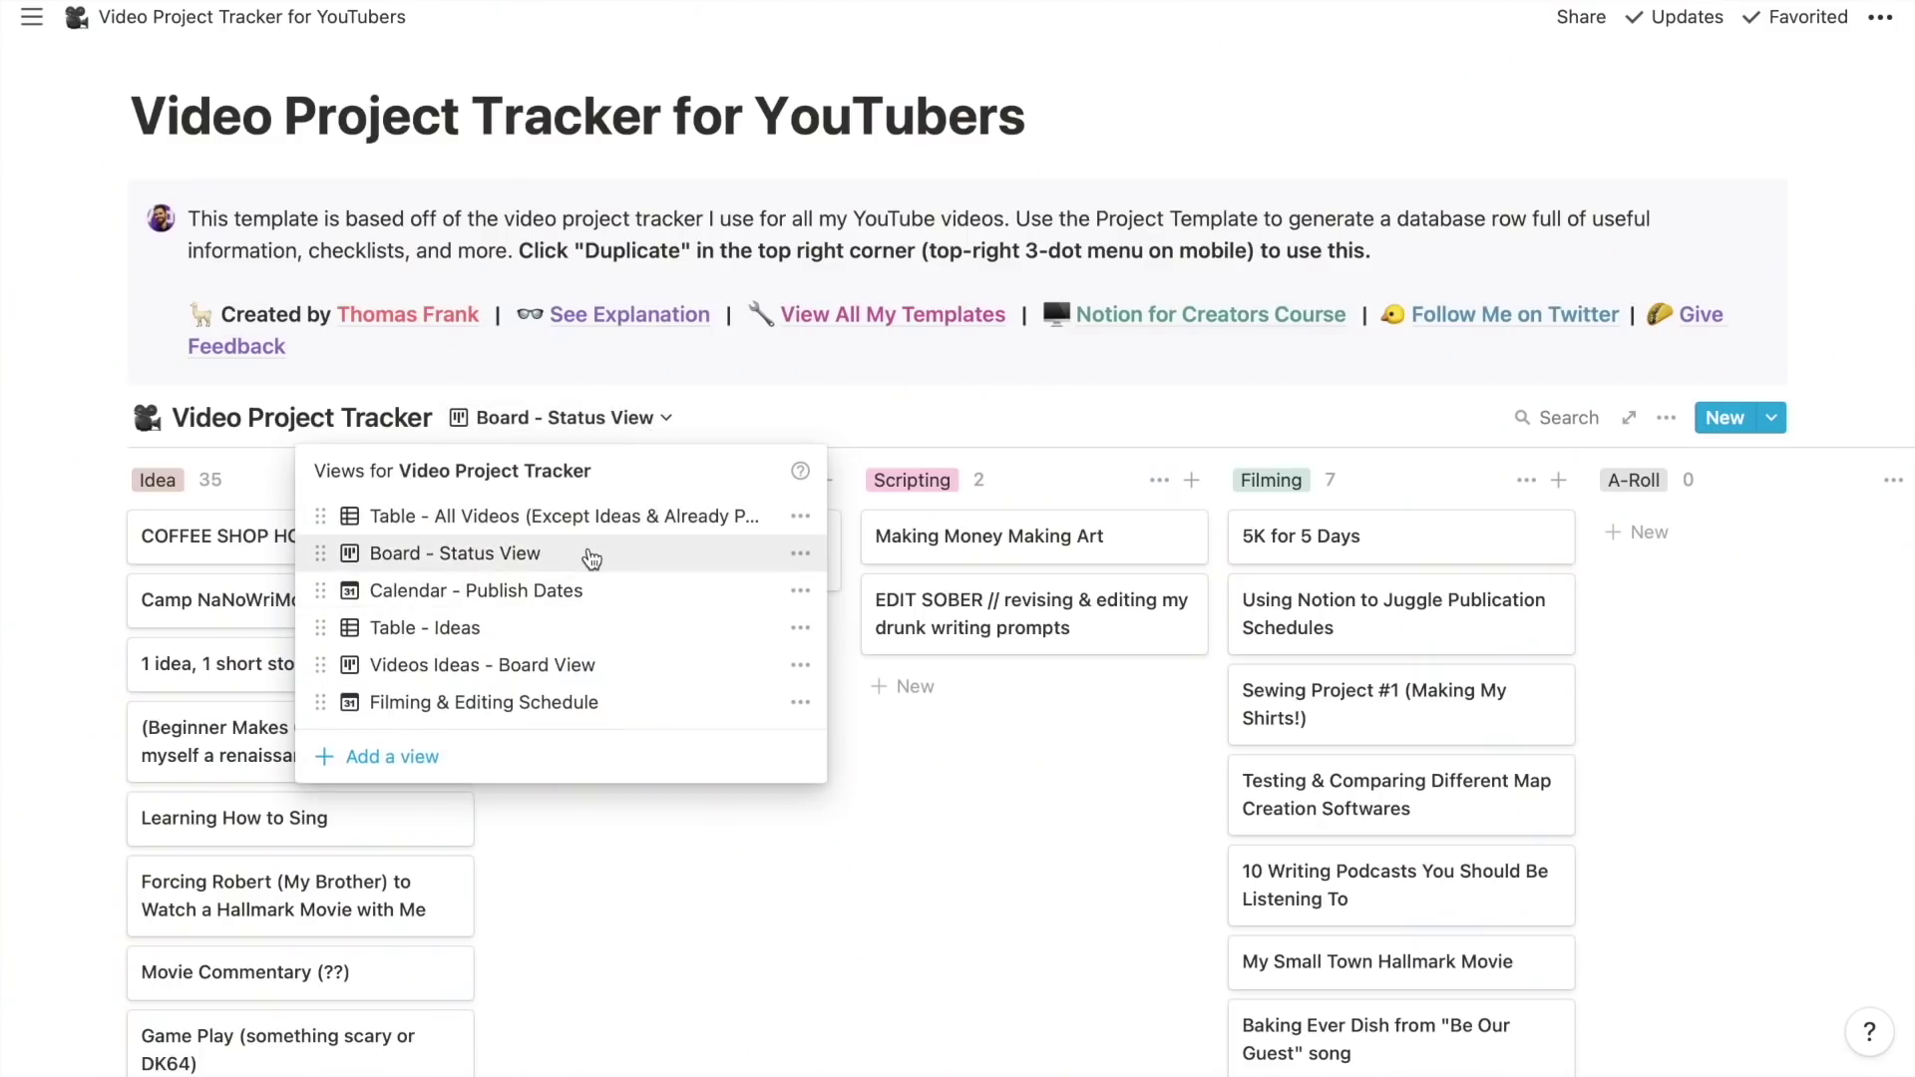
# Show the Table - Ideas view and scroll through the video idea rows
pyautogui.click(598, 627)
pyautogui.scroll(-10, 1251, 690)
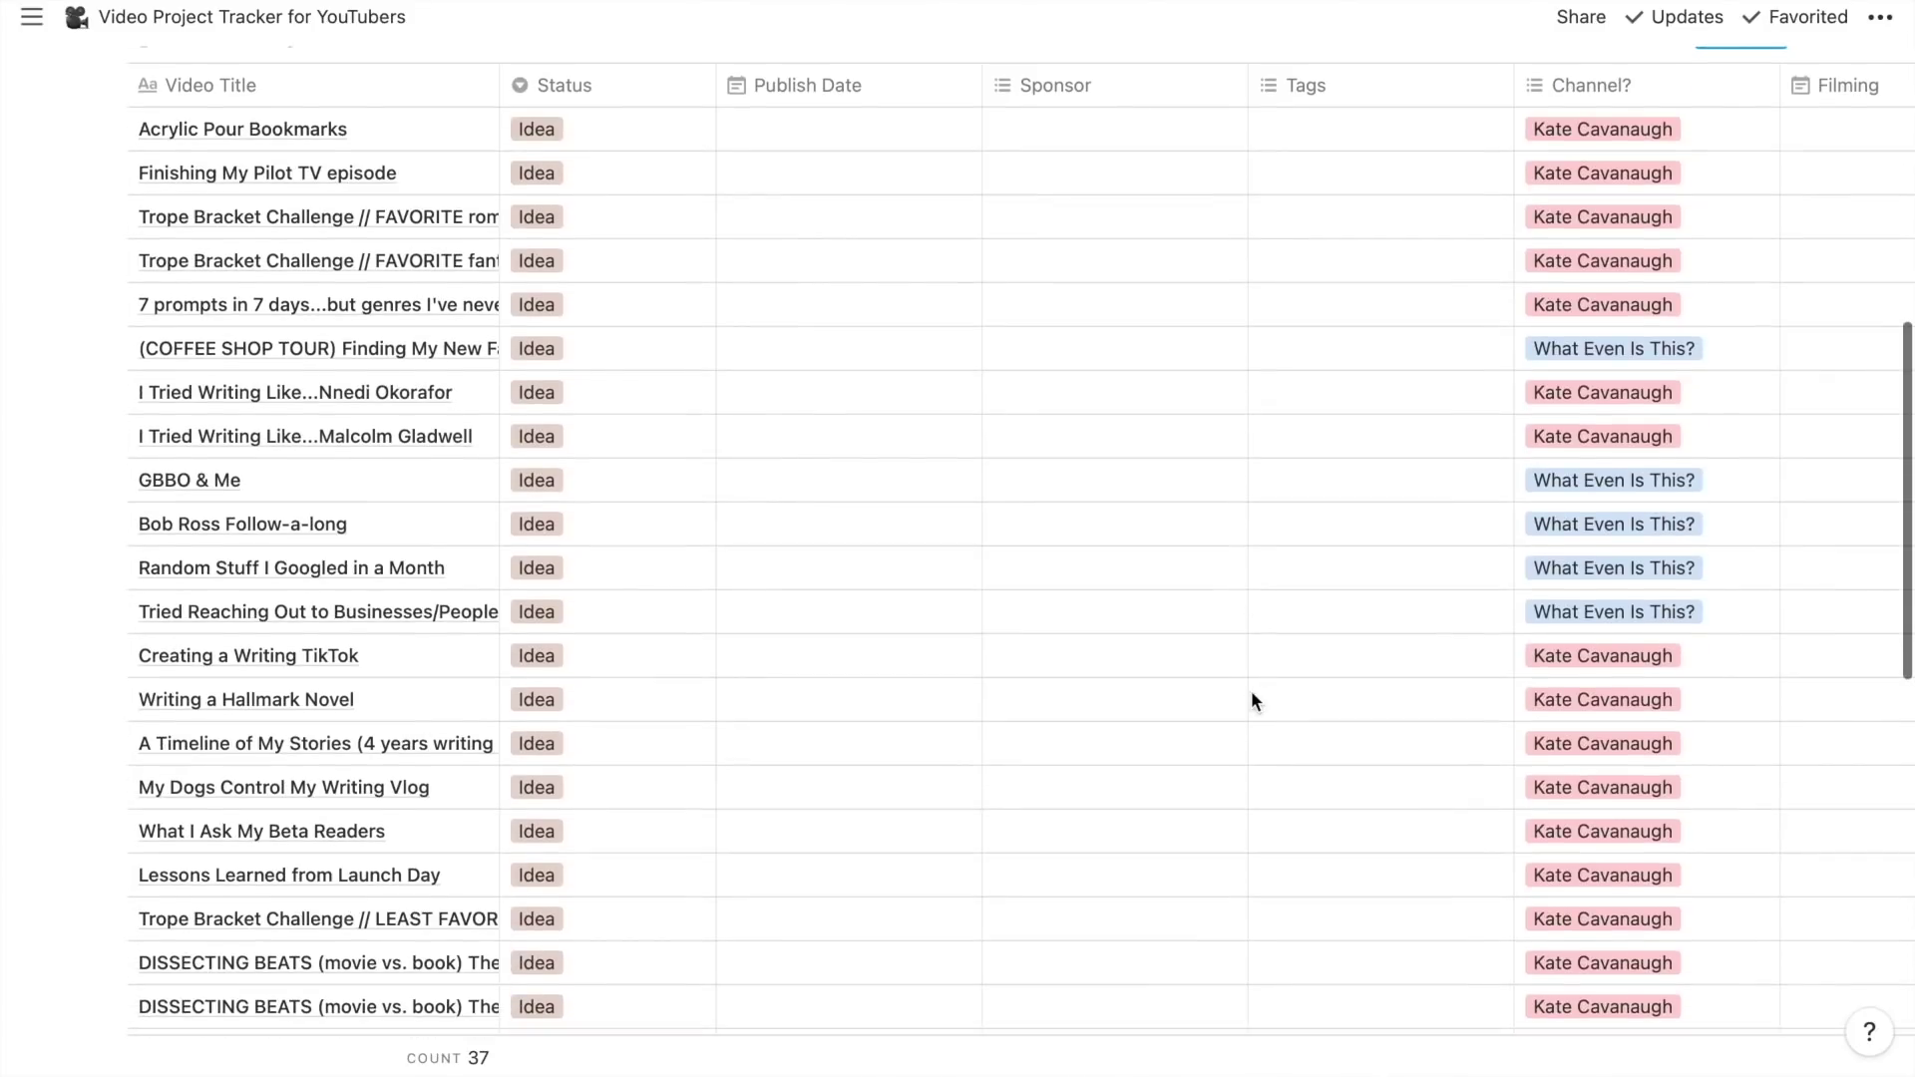
pyautogui.scroll(-5, 1251, 690)
pyautogui.scroll(15, 1251, 690)
pyautogui.scroll(1, 1251, 690)
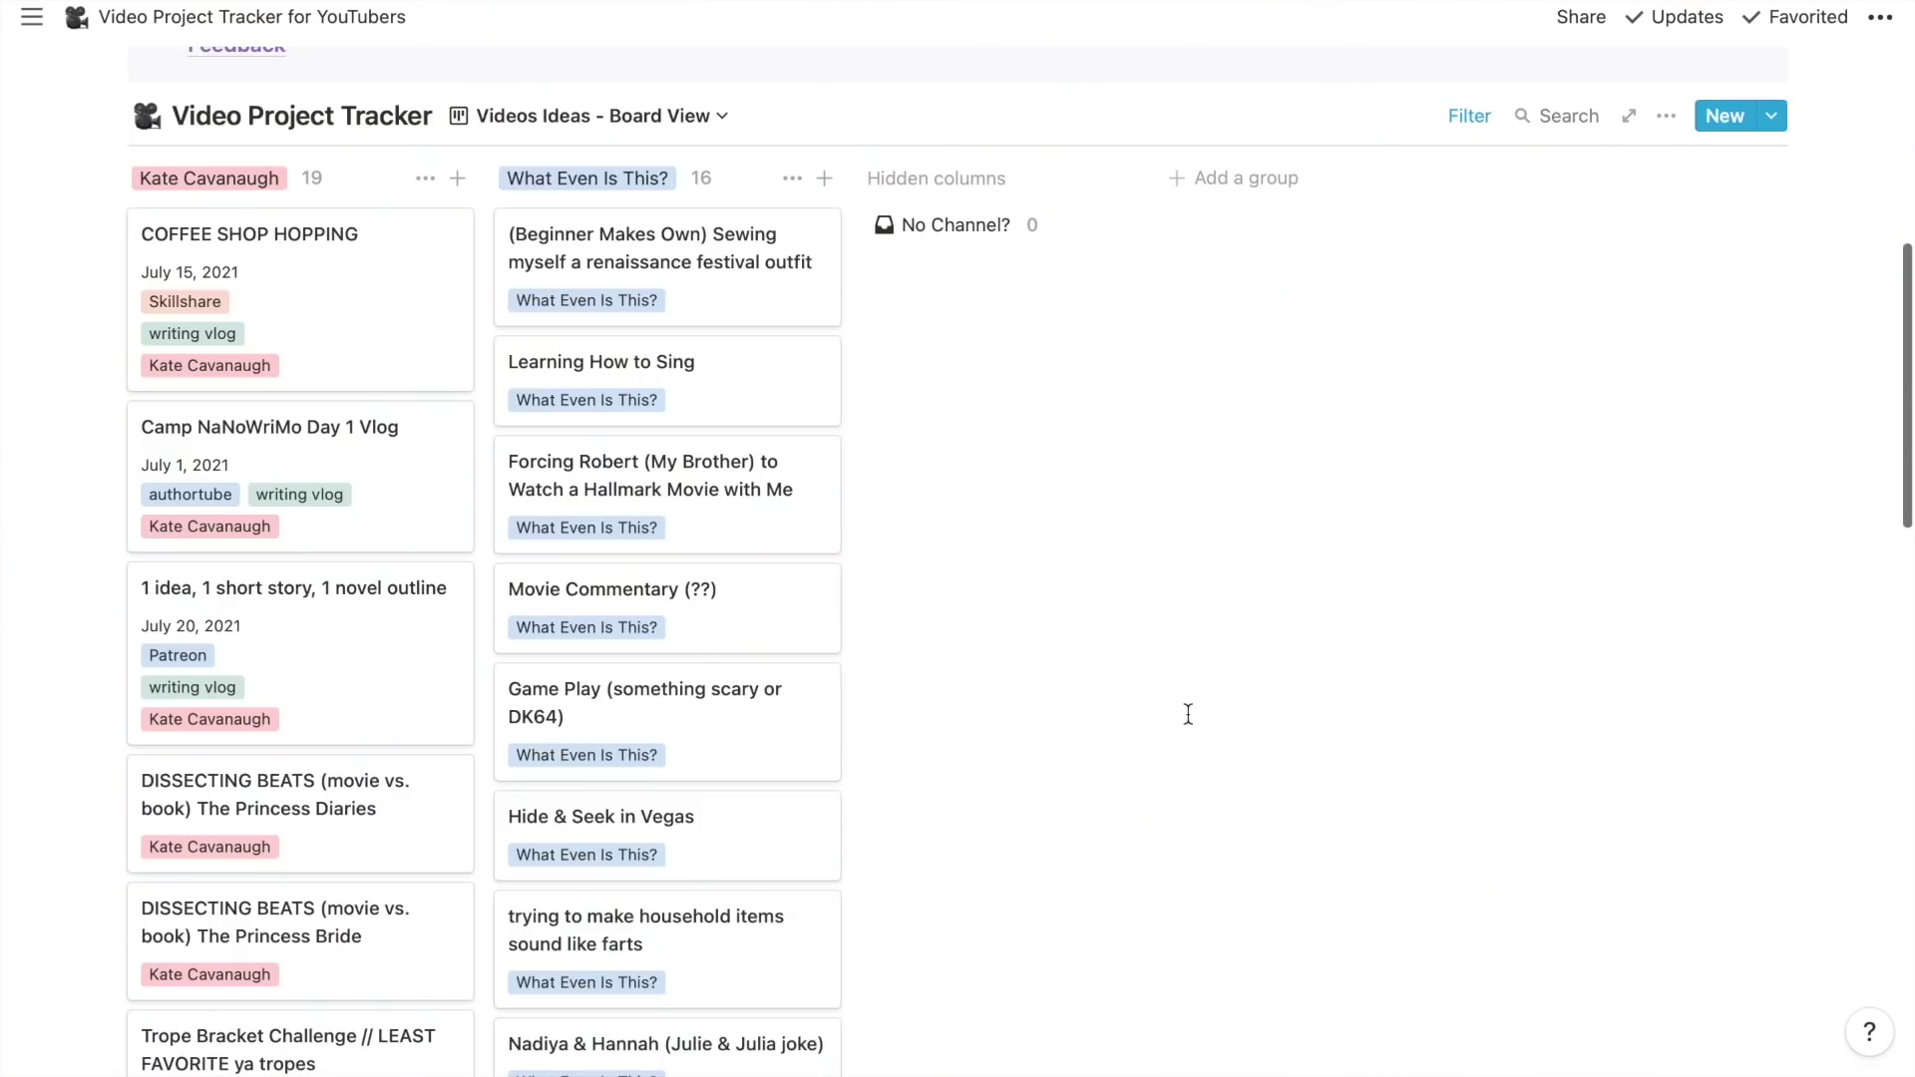
pyautogui.scroll(-10, 1188, 714)
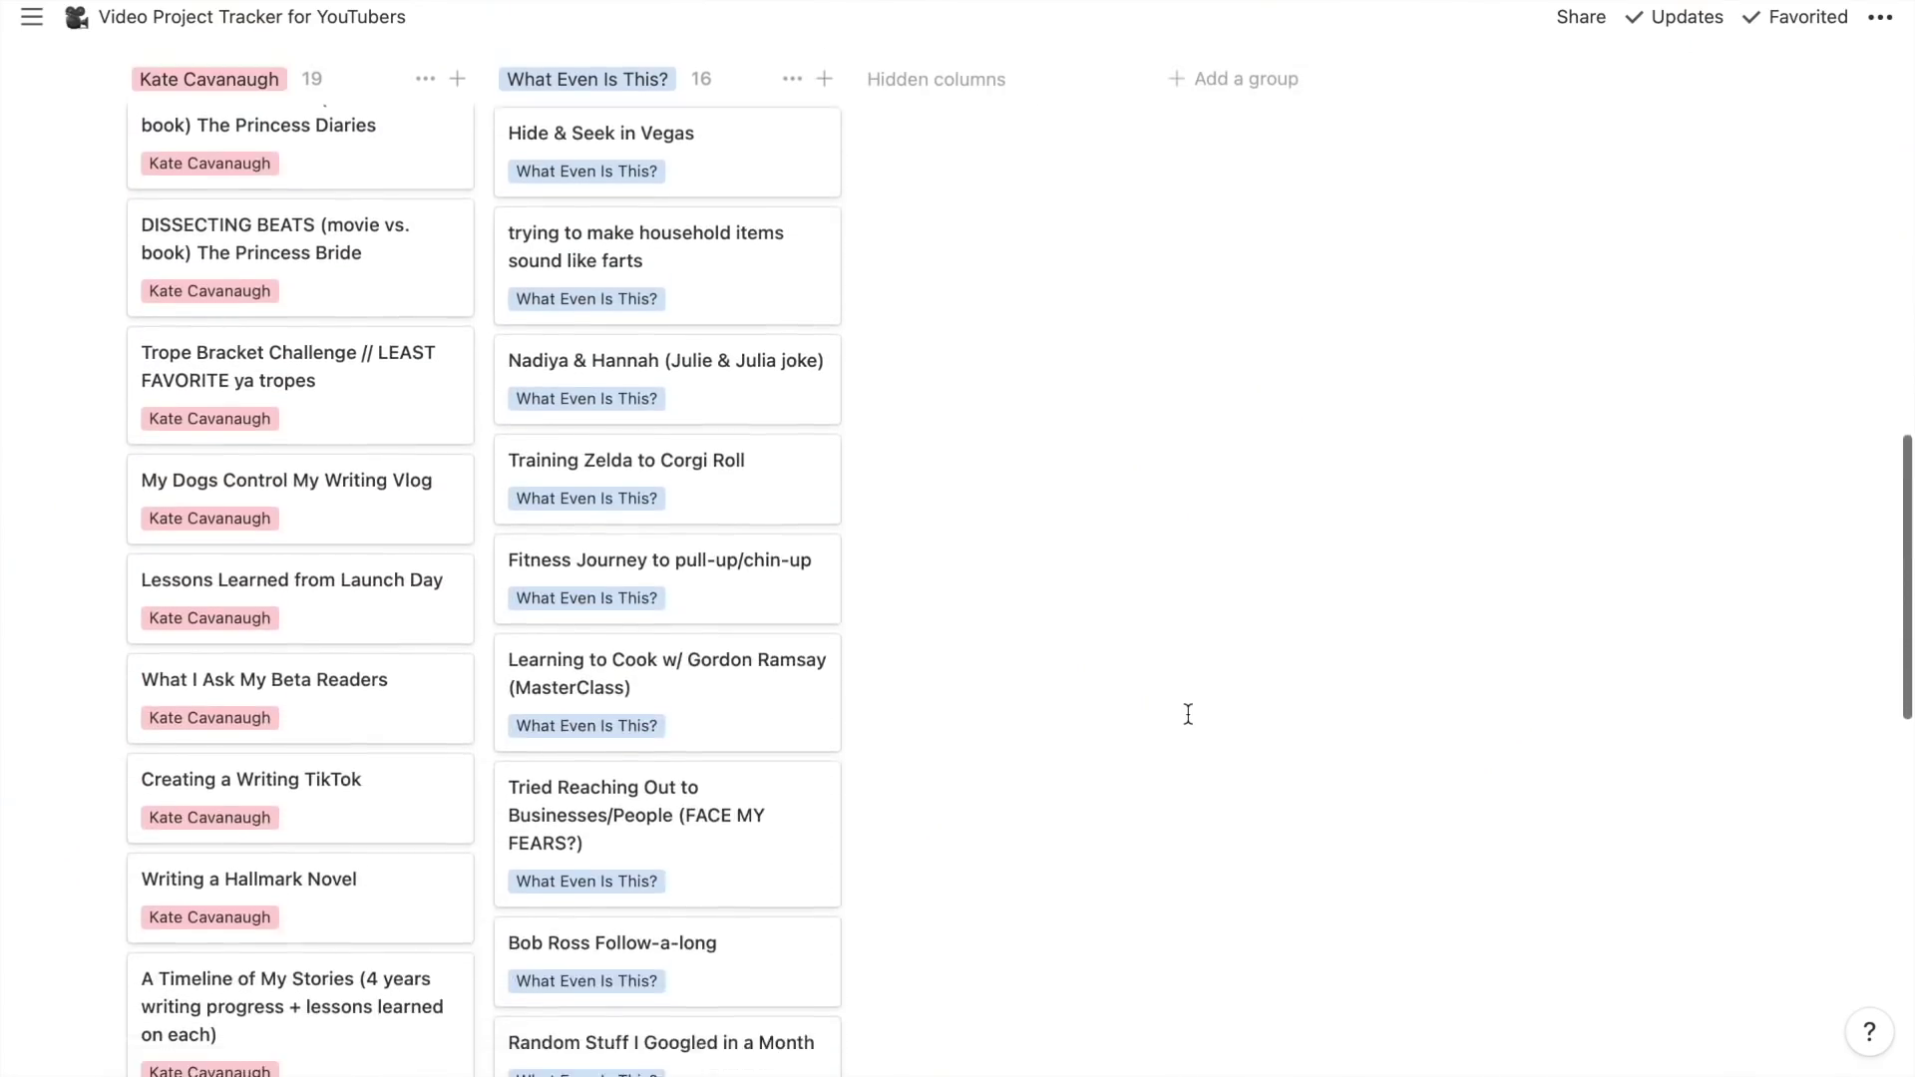
pyautogui.scroll(-5, 1188, 715)
pyautogui.scroll(20, 1188, 714)
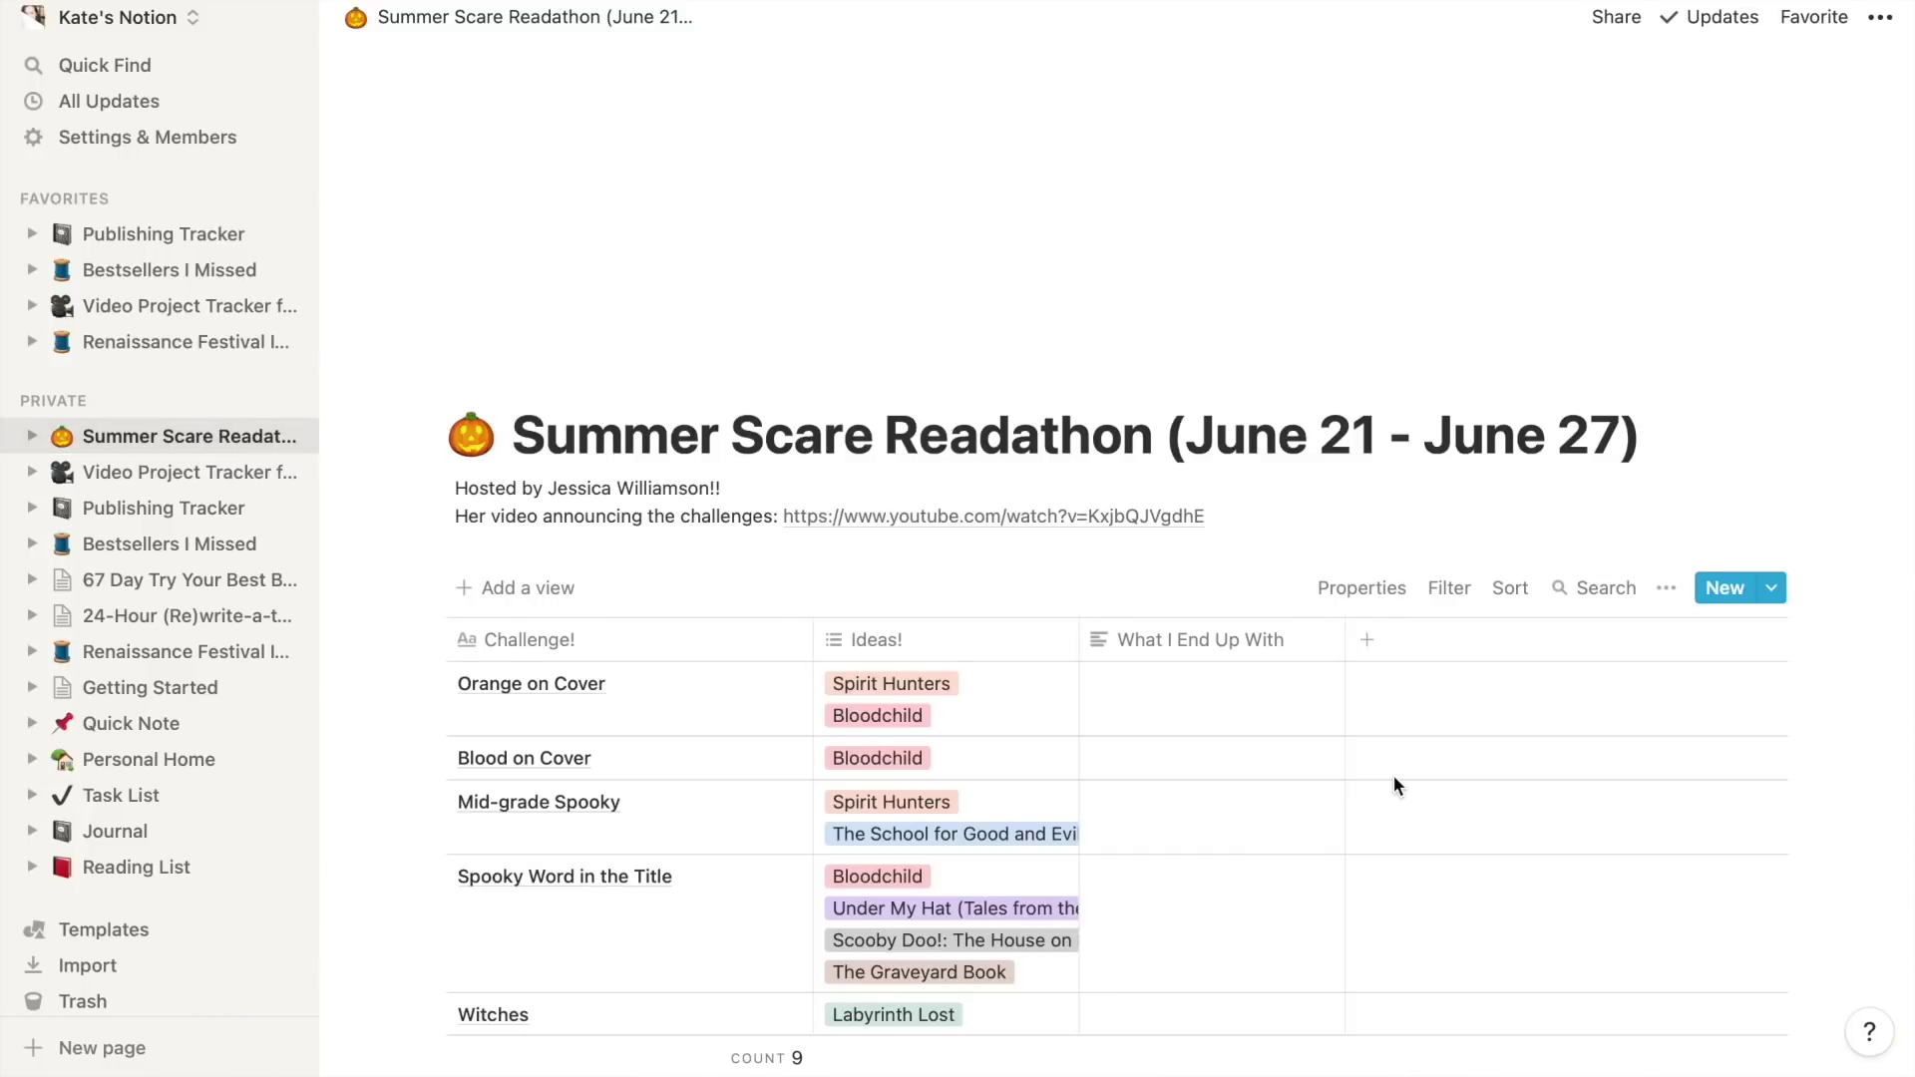
# Scroll down the 24-Hour (Re)write-a-thon page to its 24-slot hourly schedule table
pyautogui.scroll(-1, 1393, 775)
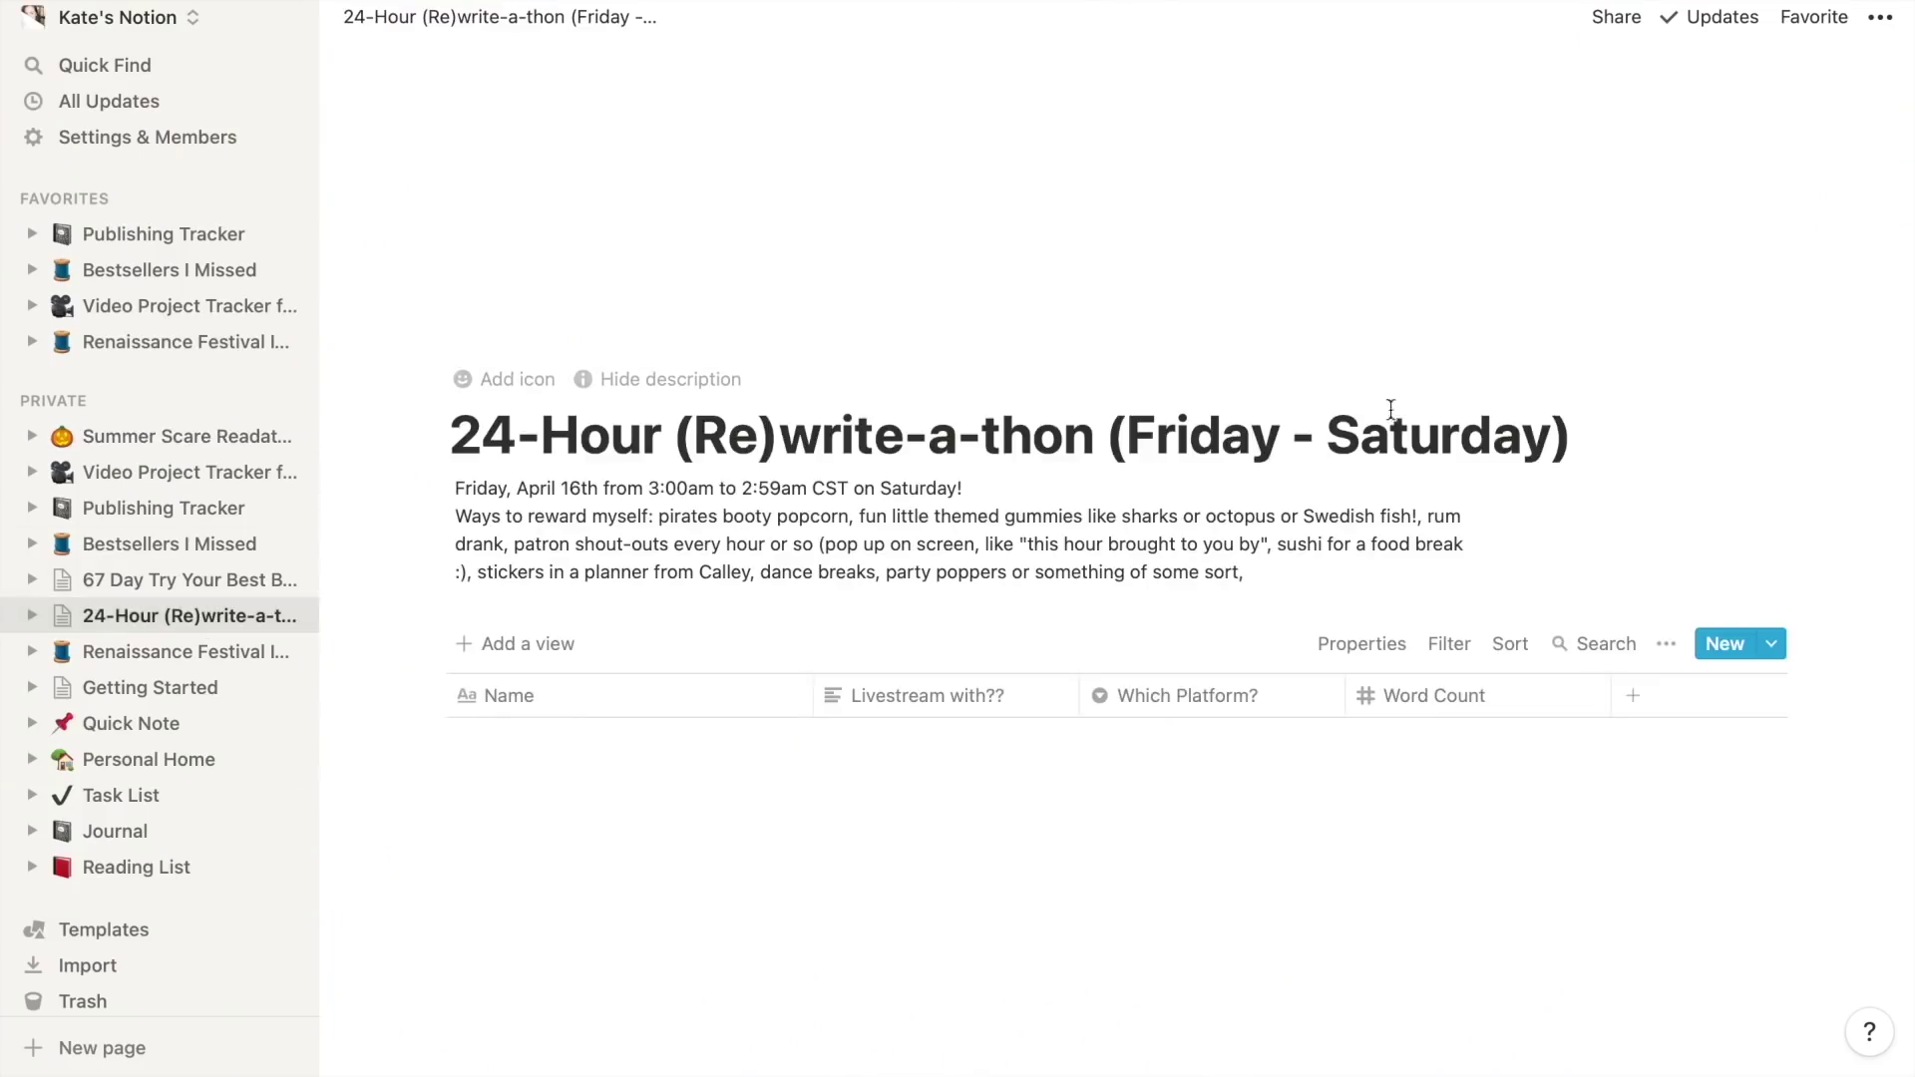
pyautogui.scroll(-5, 1528, 488)
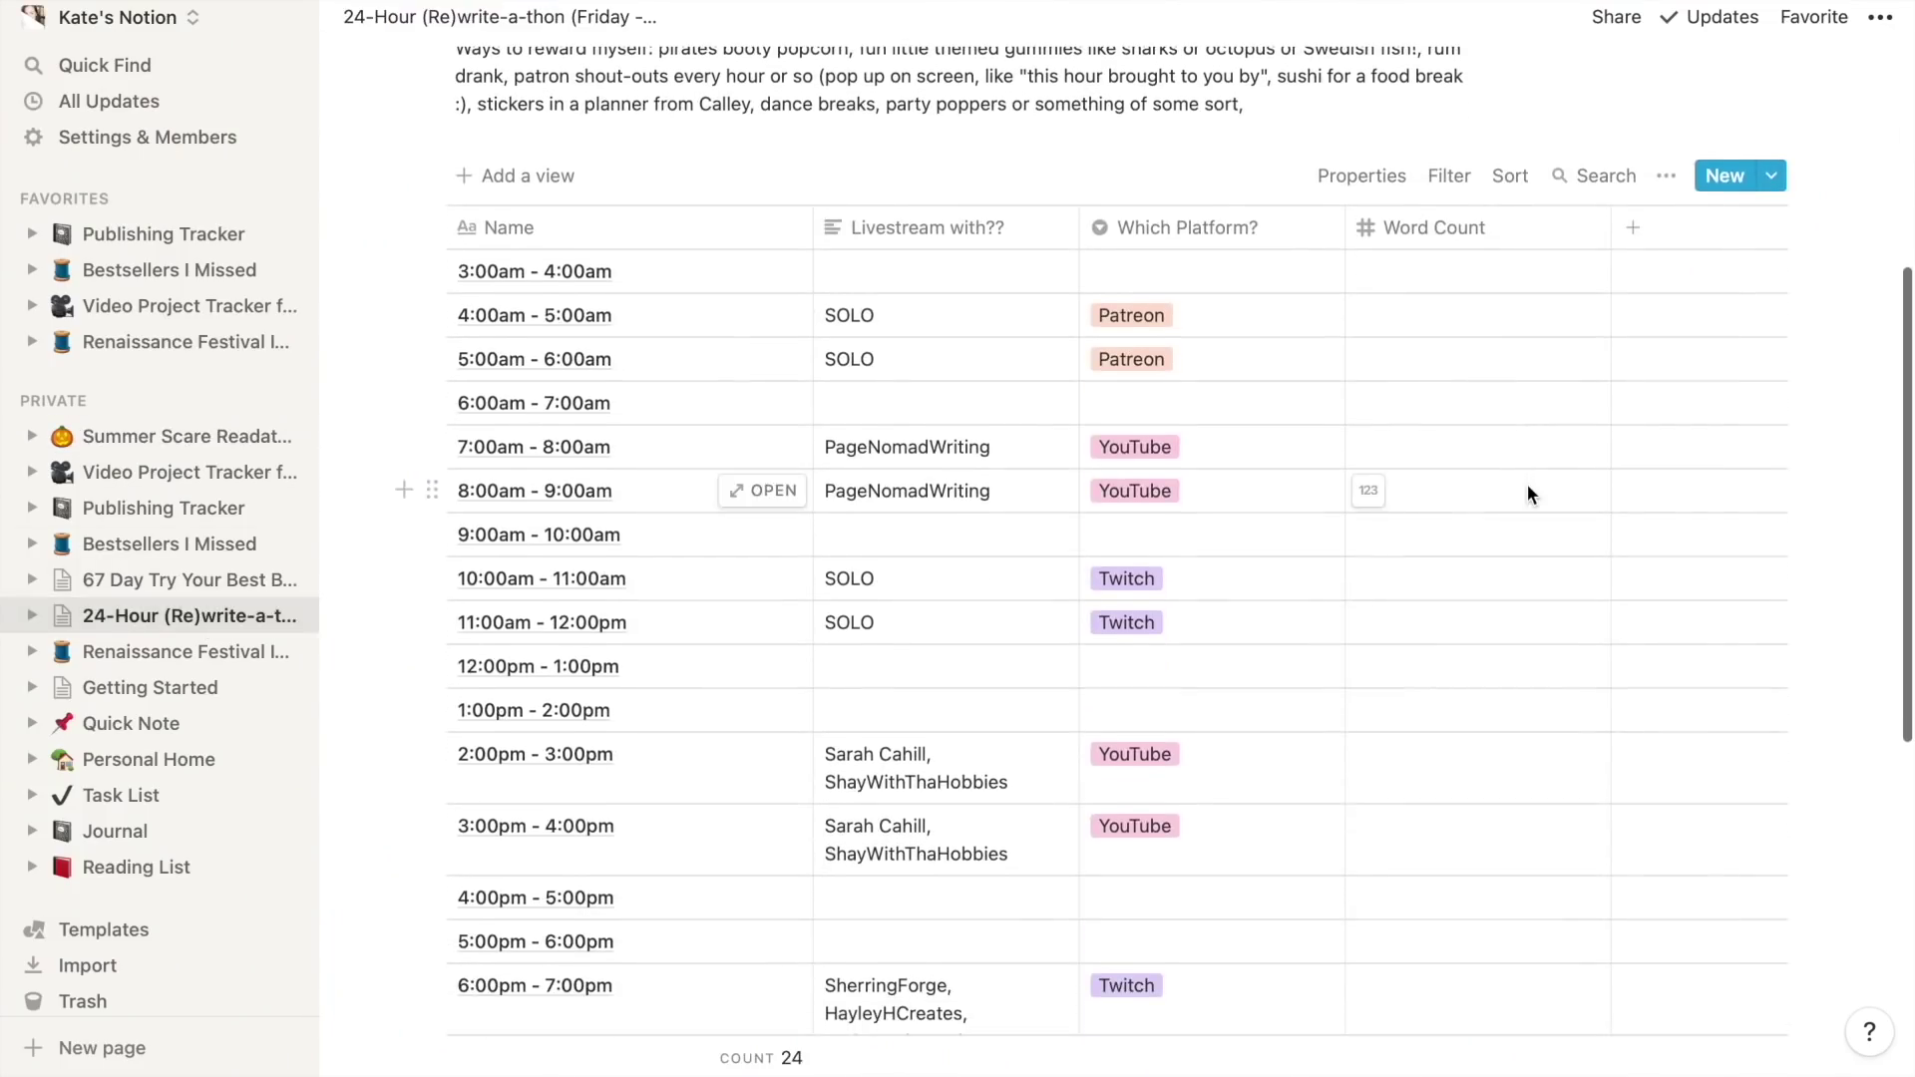
pyautogui.scroll(-1, 1529, 490)
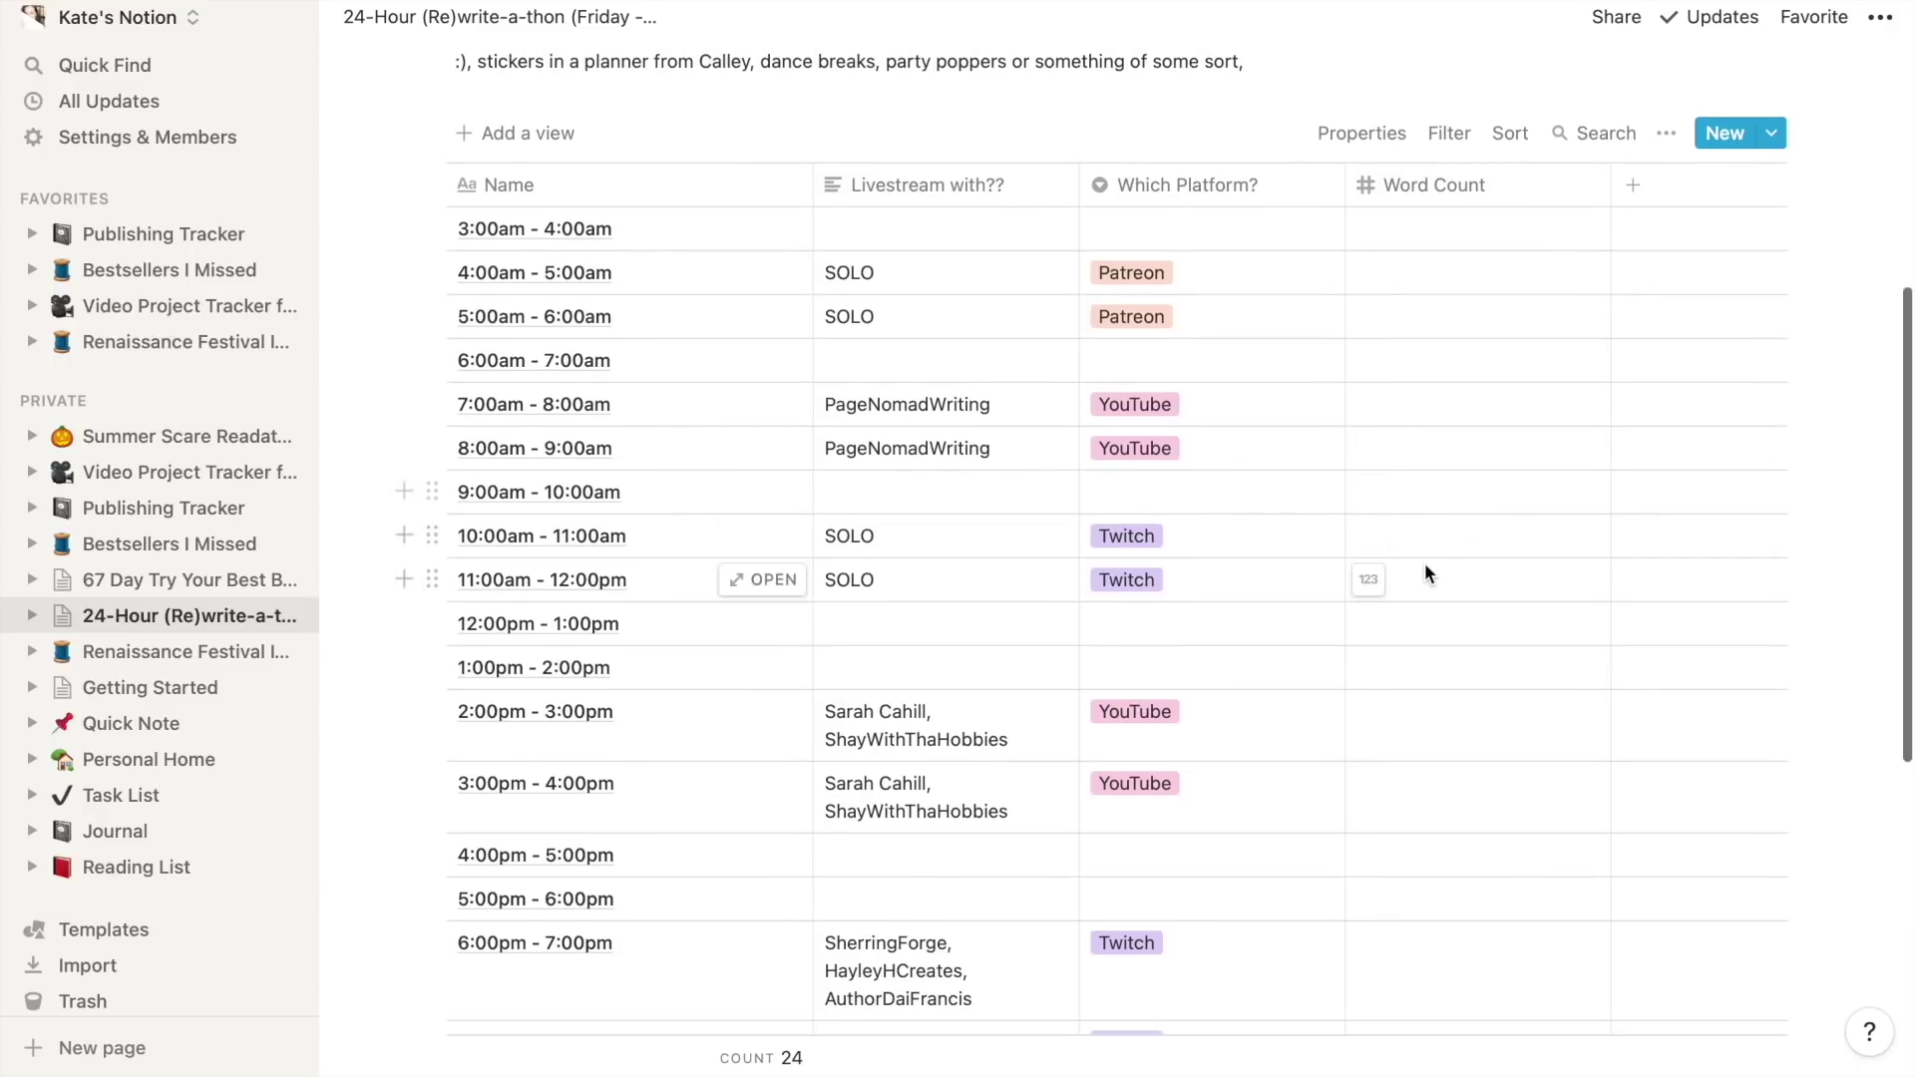
pyautogui.scroll(-2, 1425, 573)
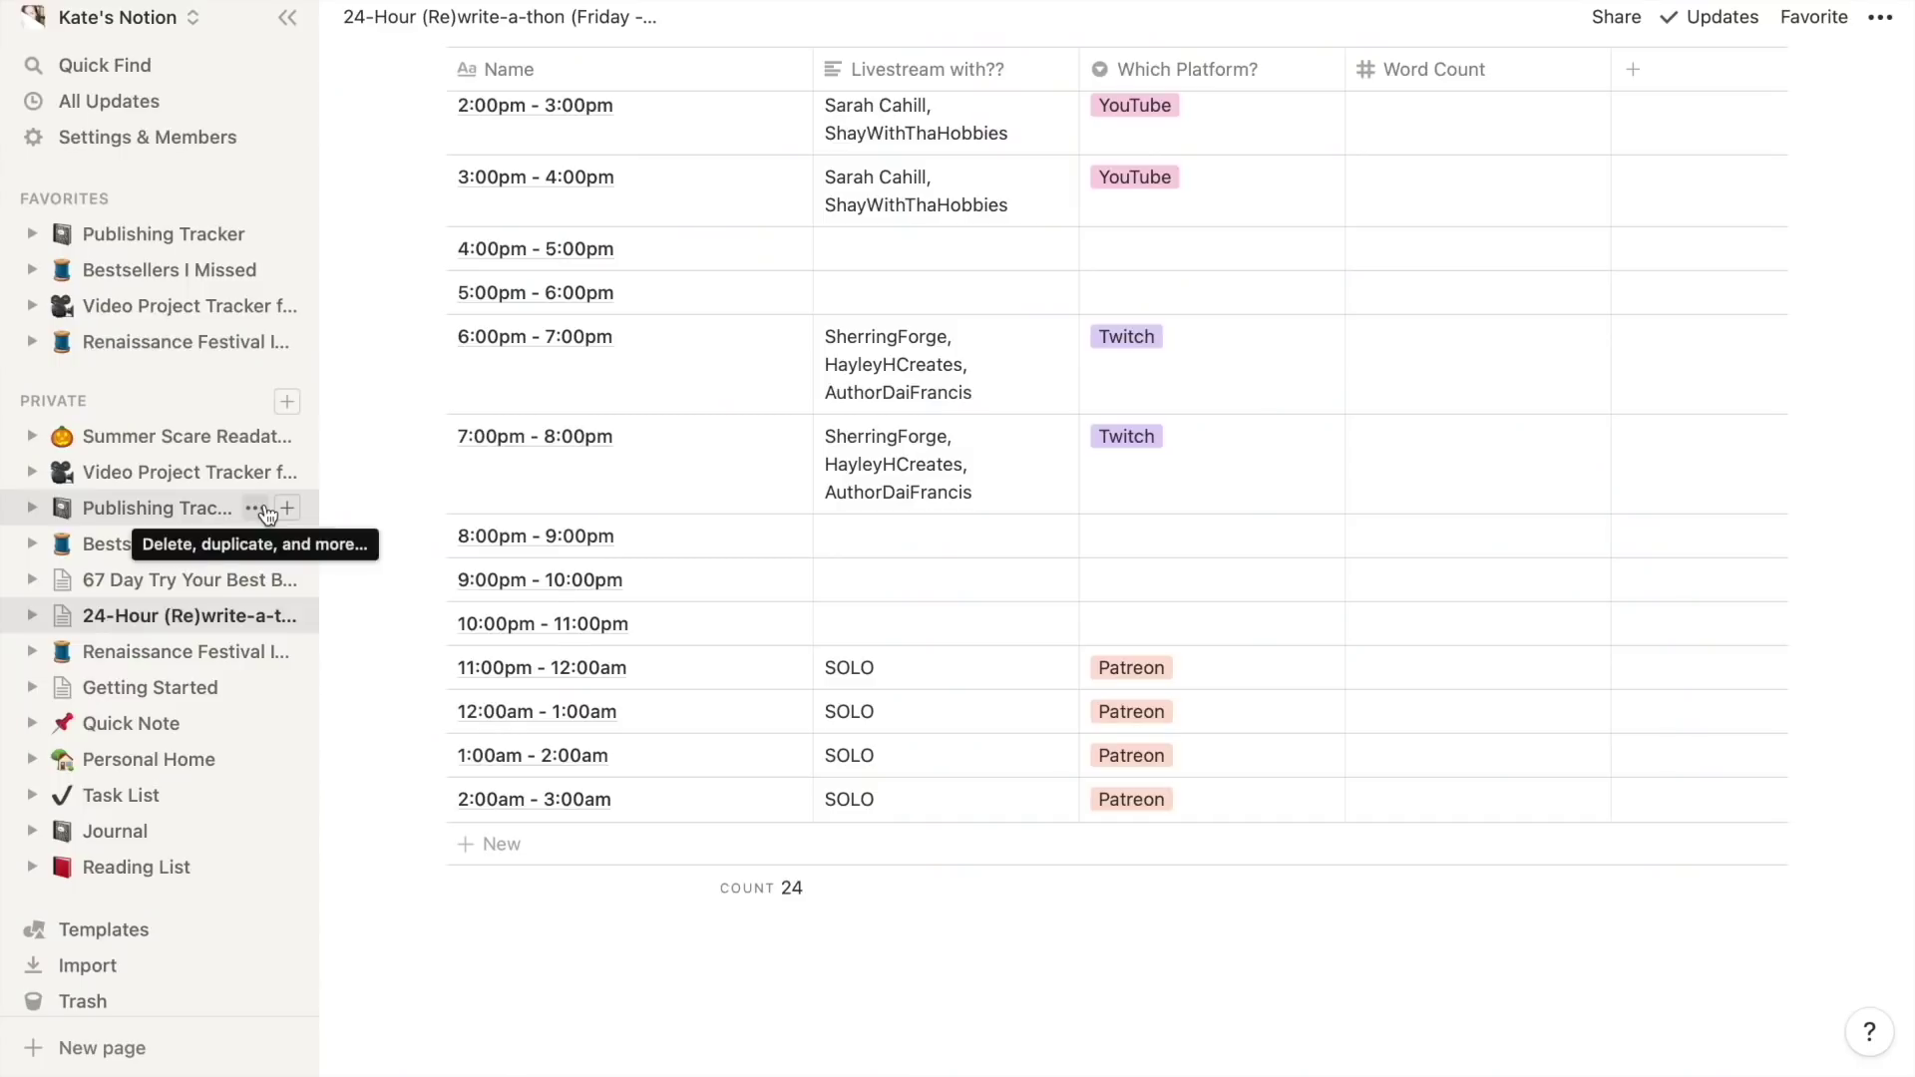
# Duplicate the Publishing Tracker page from its sidebar options menu
pyautogui.click(265, 508)
pyautogui.click(397, 610)
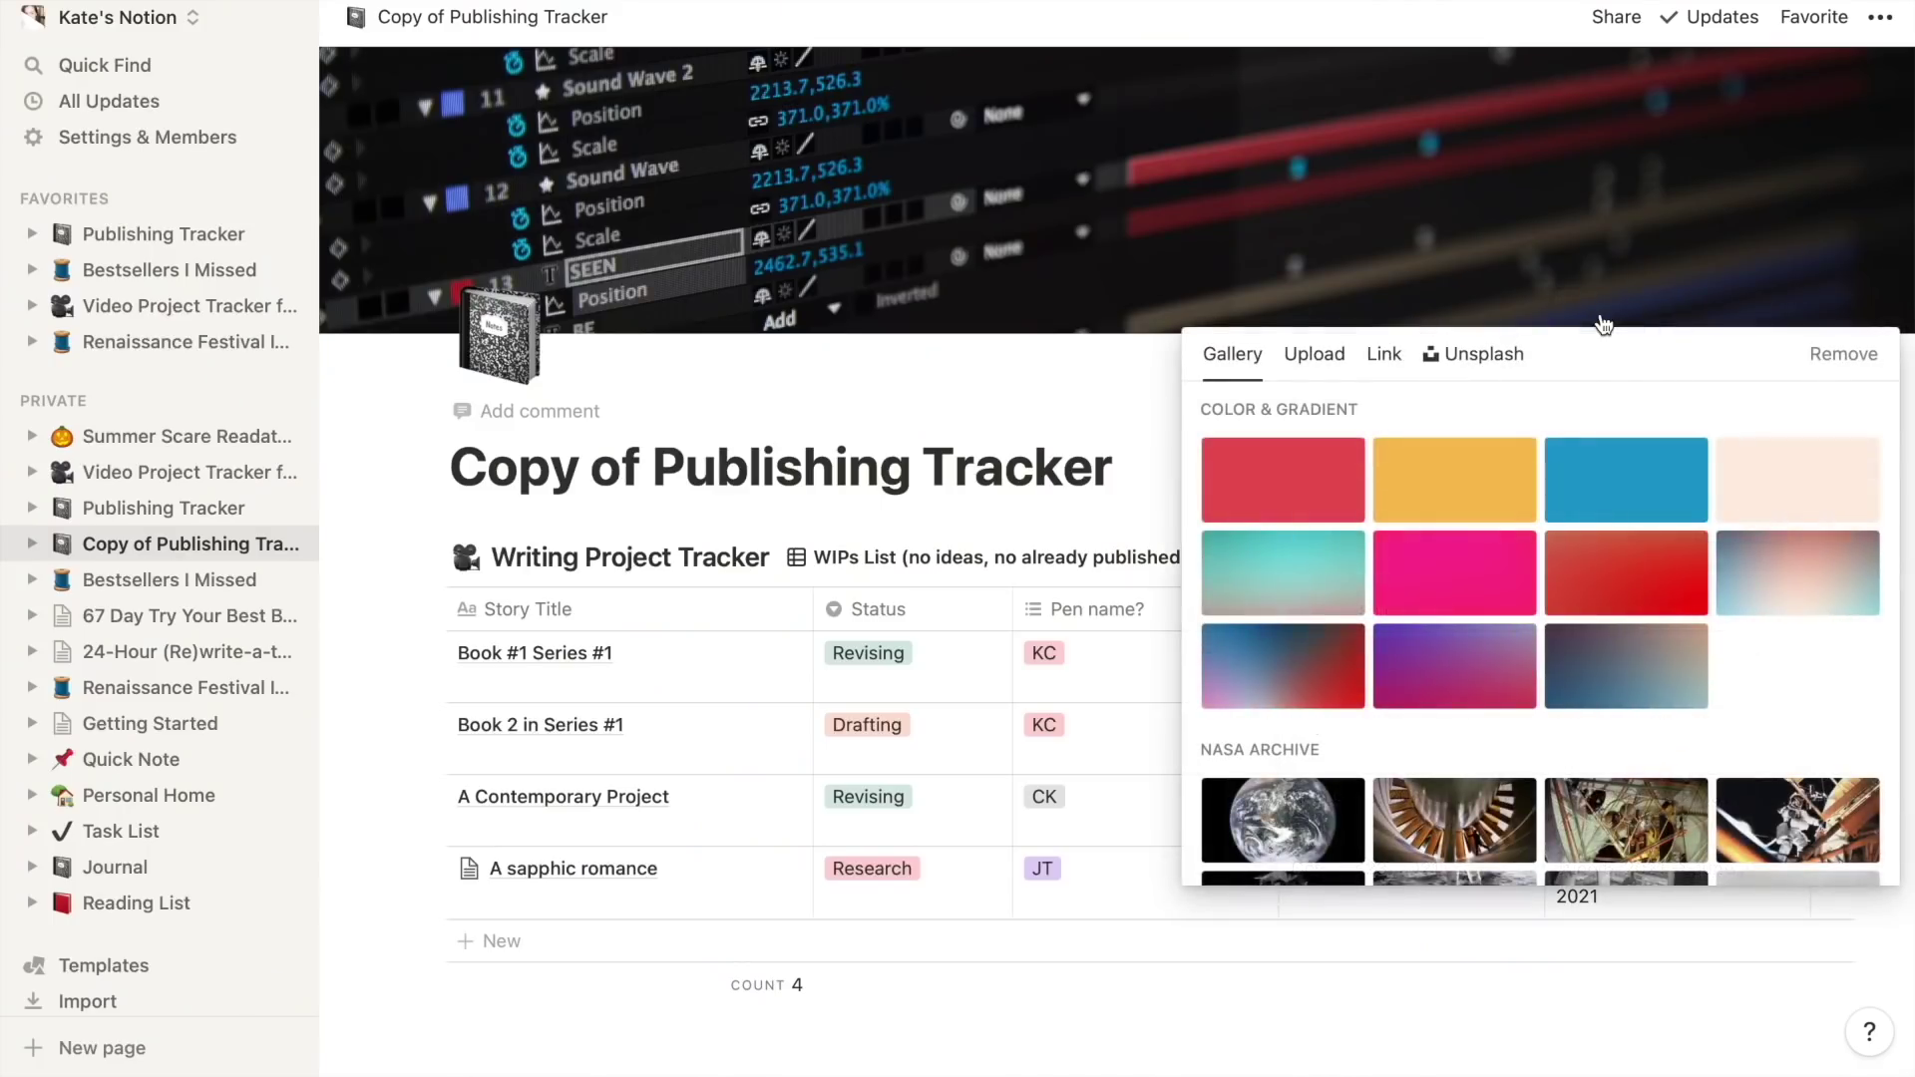
# Set the page cover to the NASA Archive Earth photo
pyautogui.scroll(-8, 1596, 588)
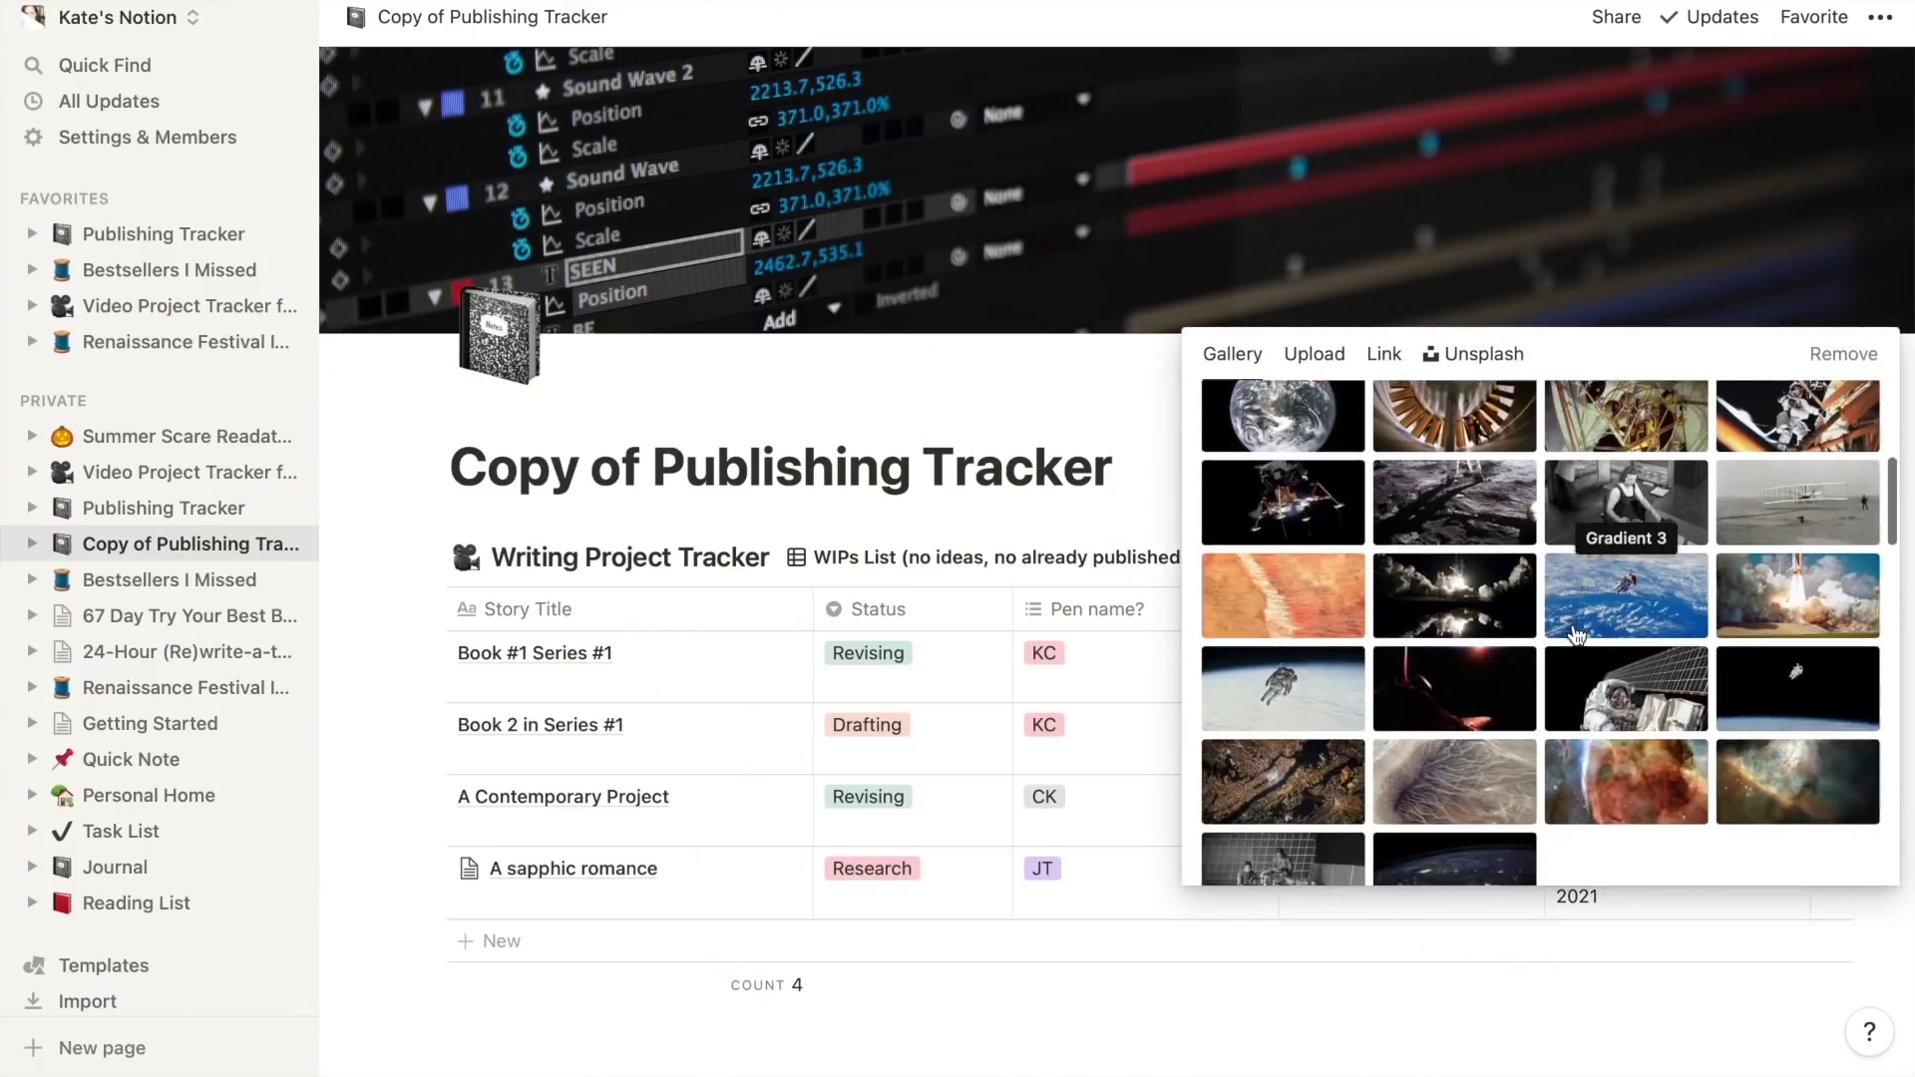
pyautogui.scroll(-3, 1579, 635)
pyautogui.scroll(4, 1556, 698)
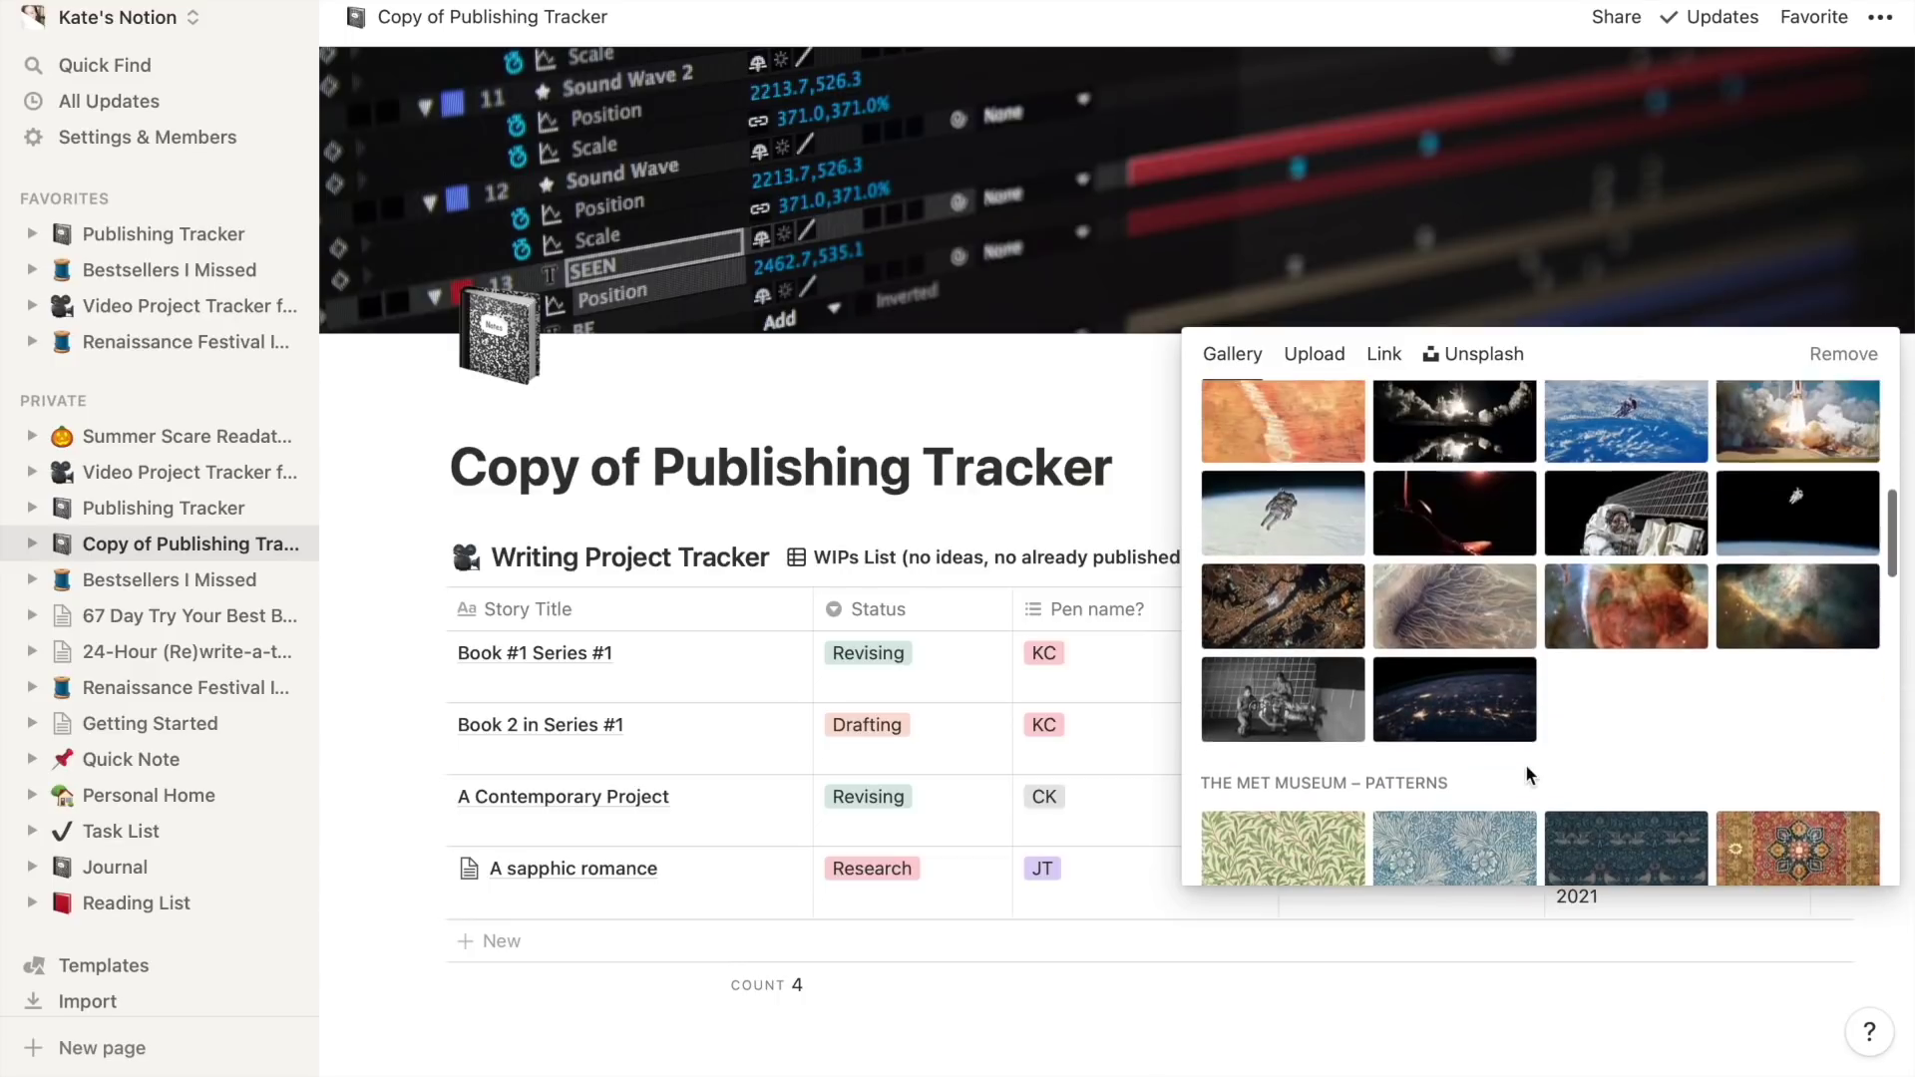
pyautogui.scroll(2, 1446, 698)
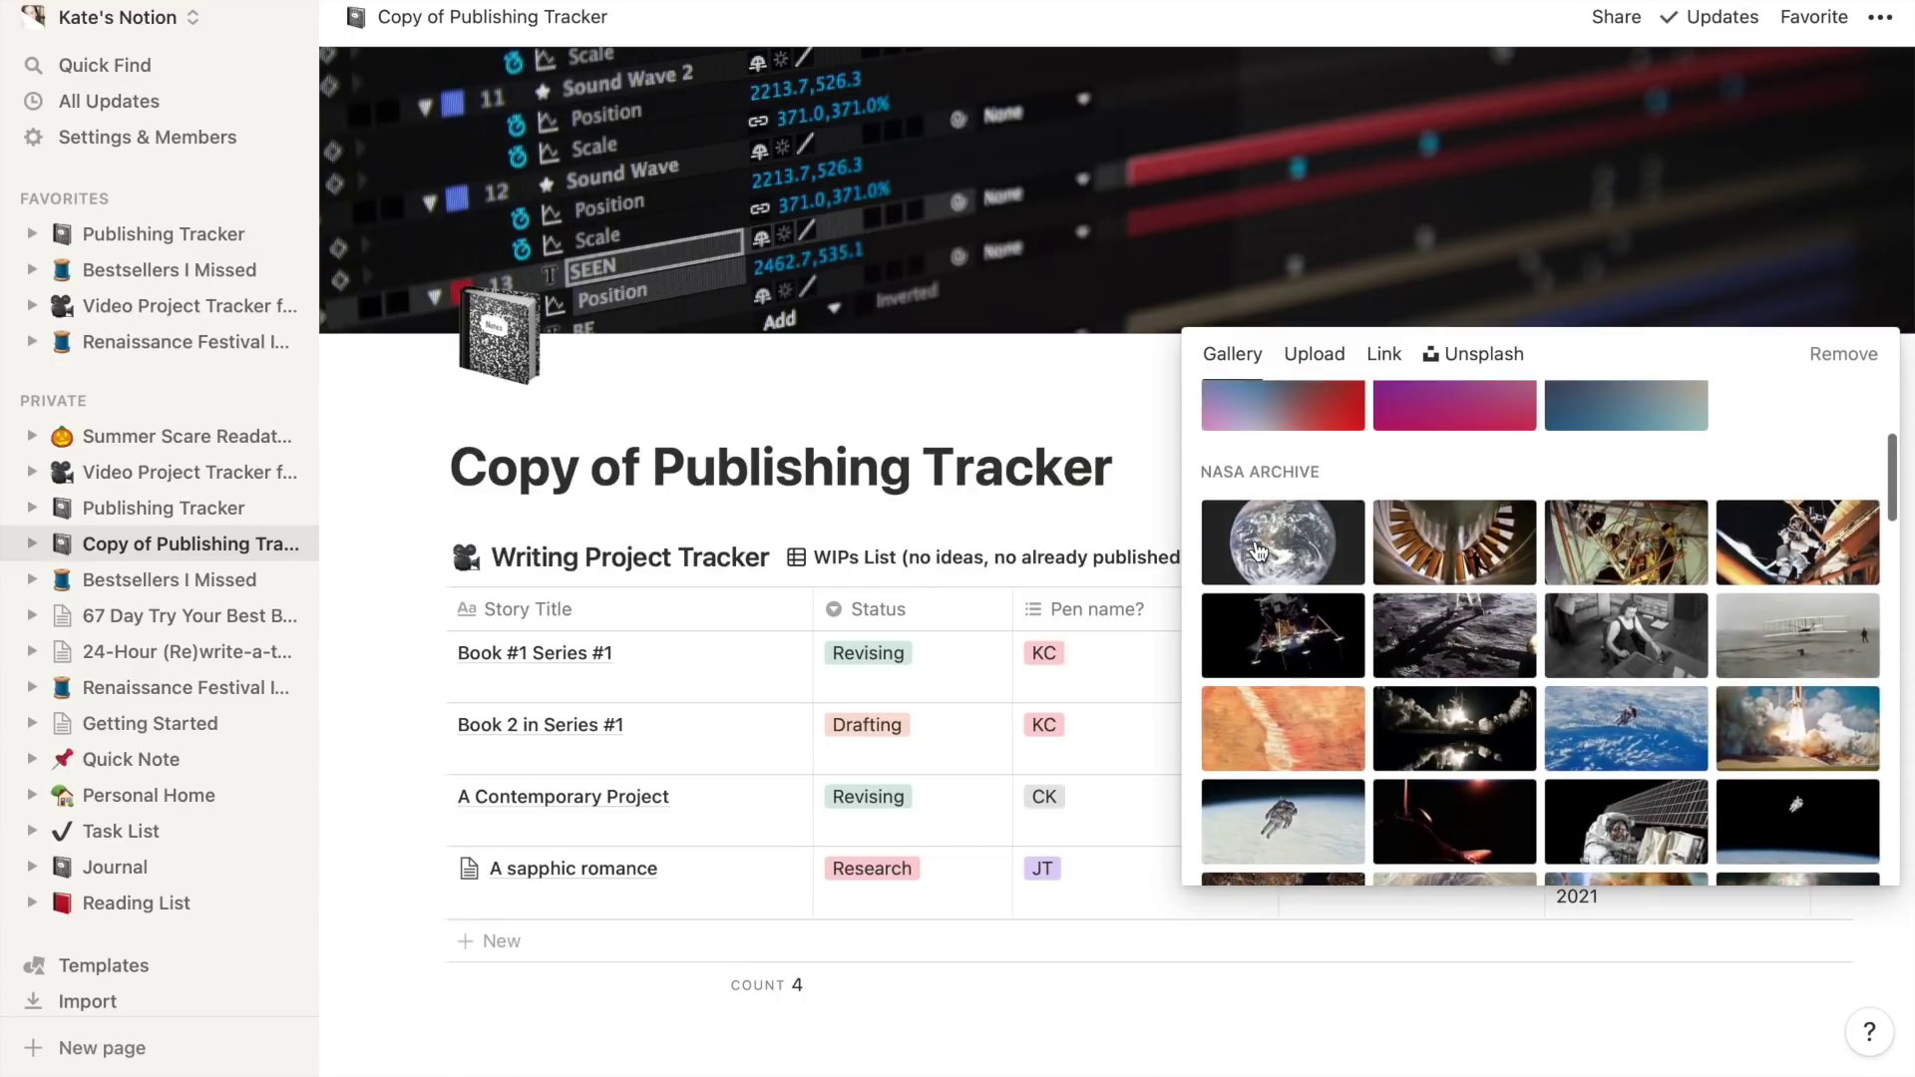
pyautogui.click(1257, 552)
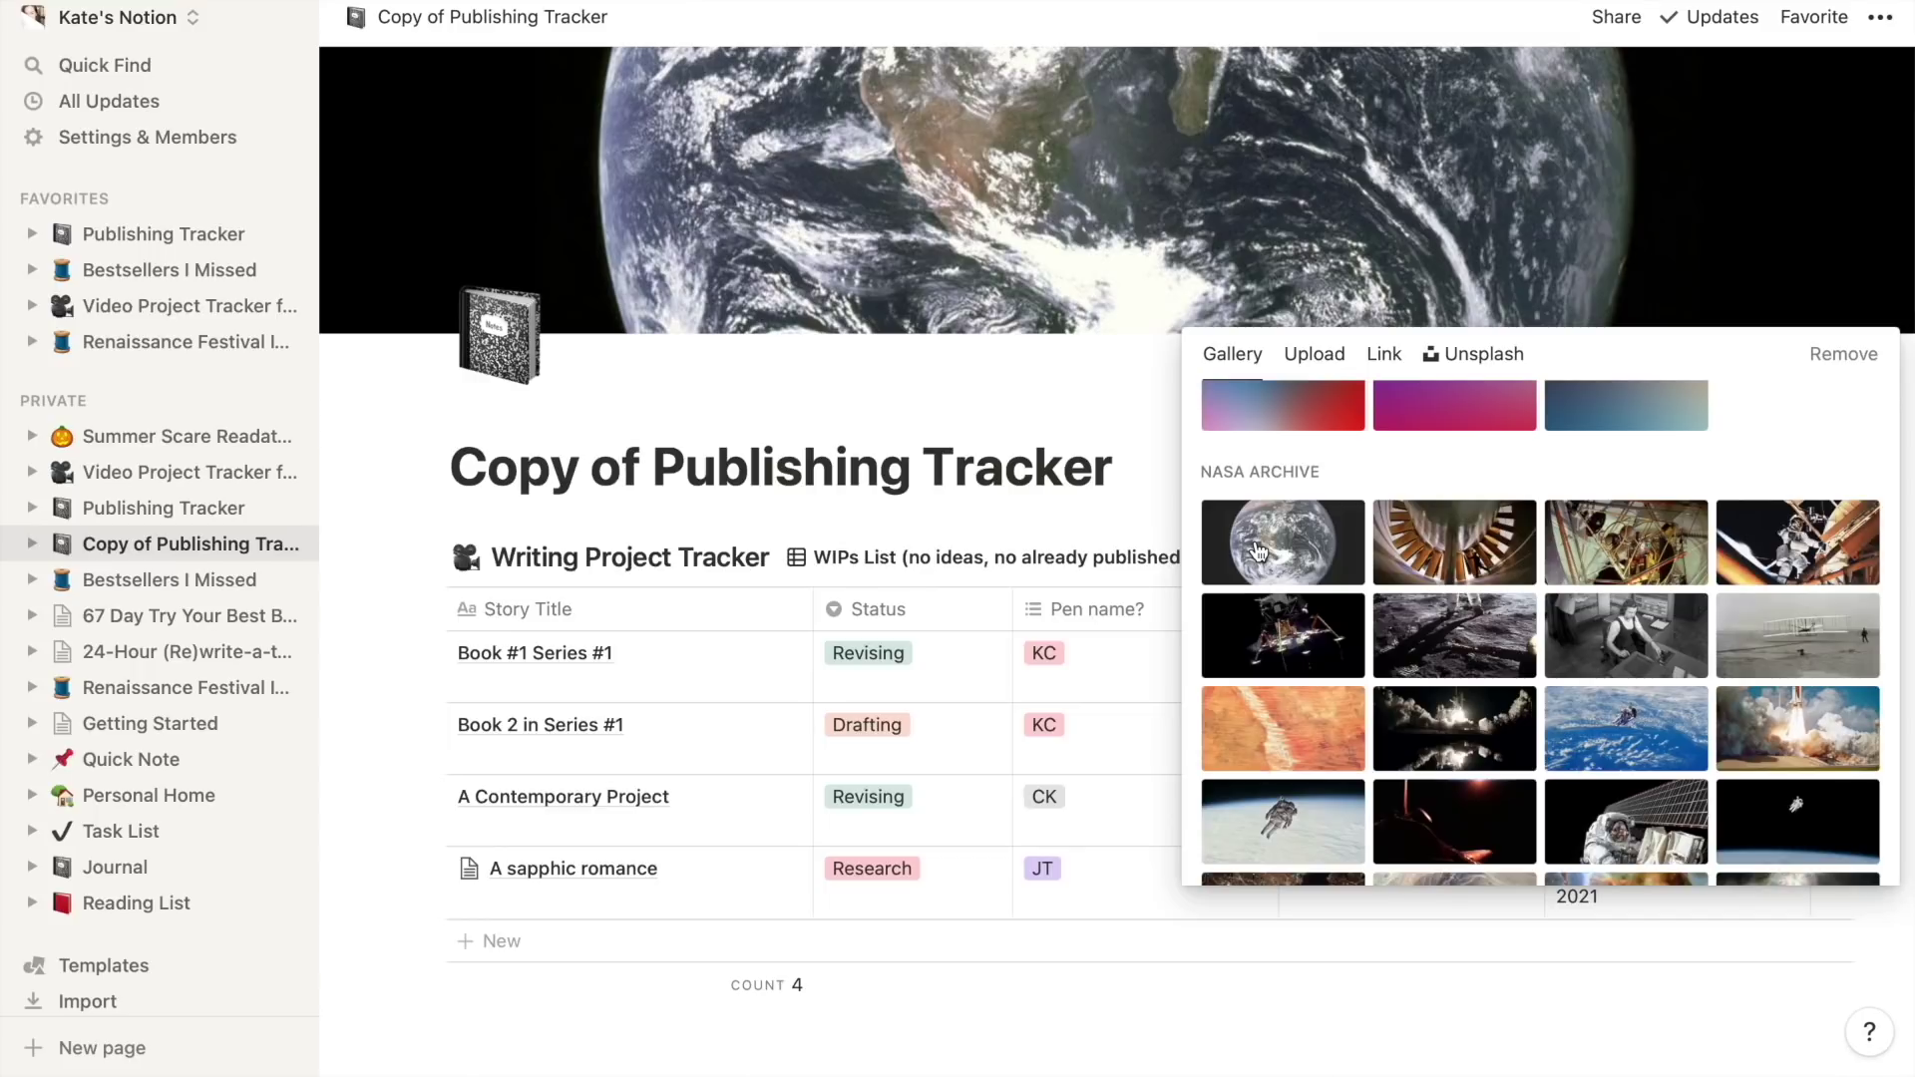
pyautogui.press('Escape')
# Make the keyboard emoji, found by searching 'computer', the page icon
pyautogui.click(515, 358)
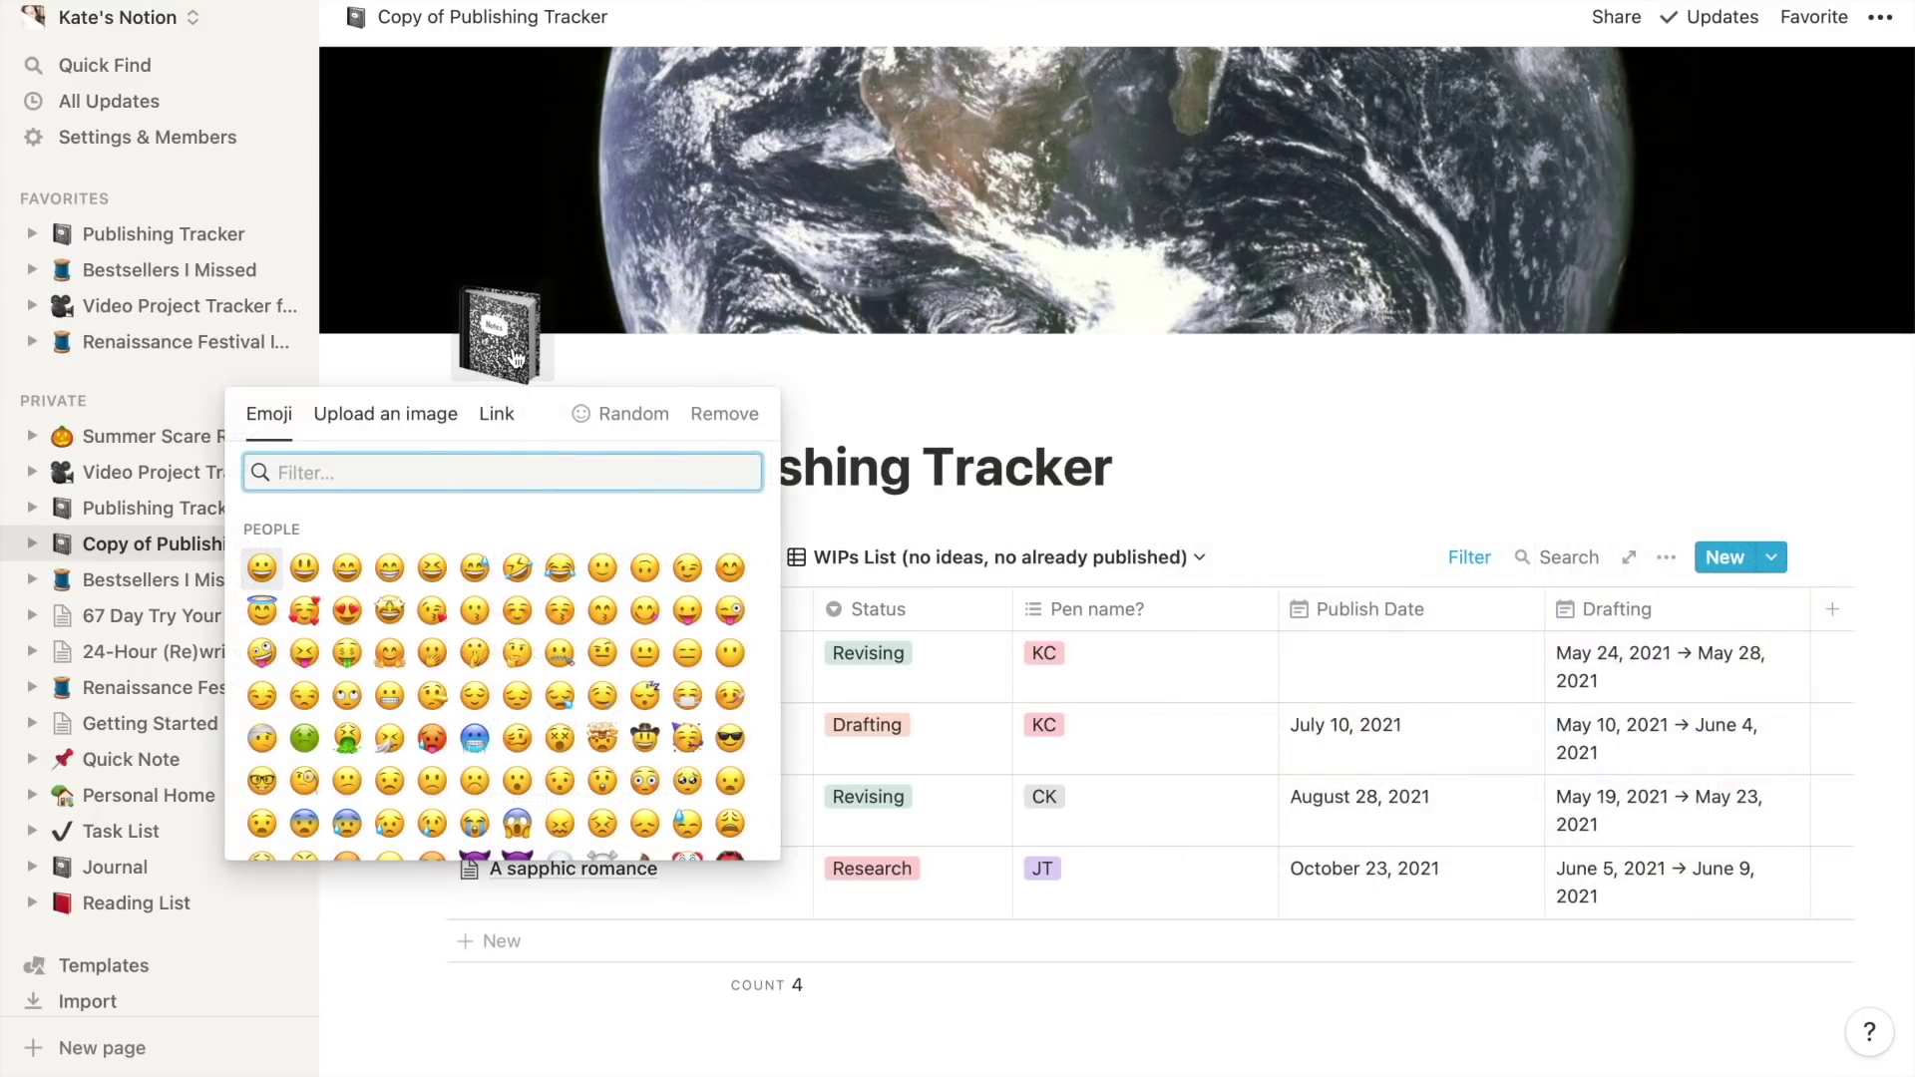
pyautogui.scroll(-5, 559, 698)
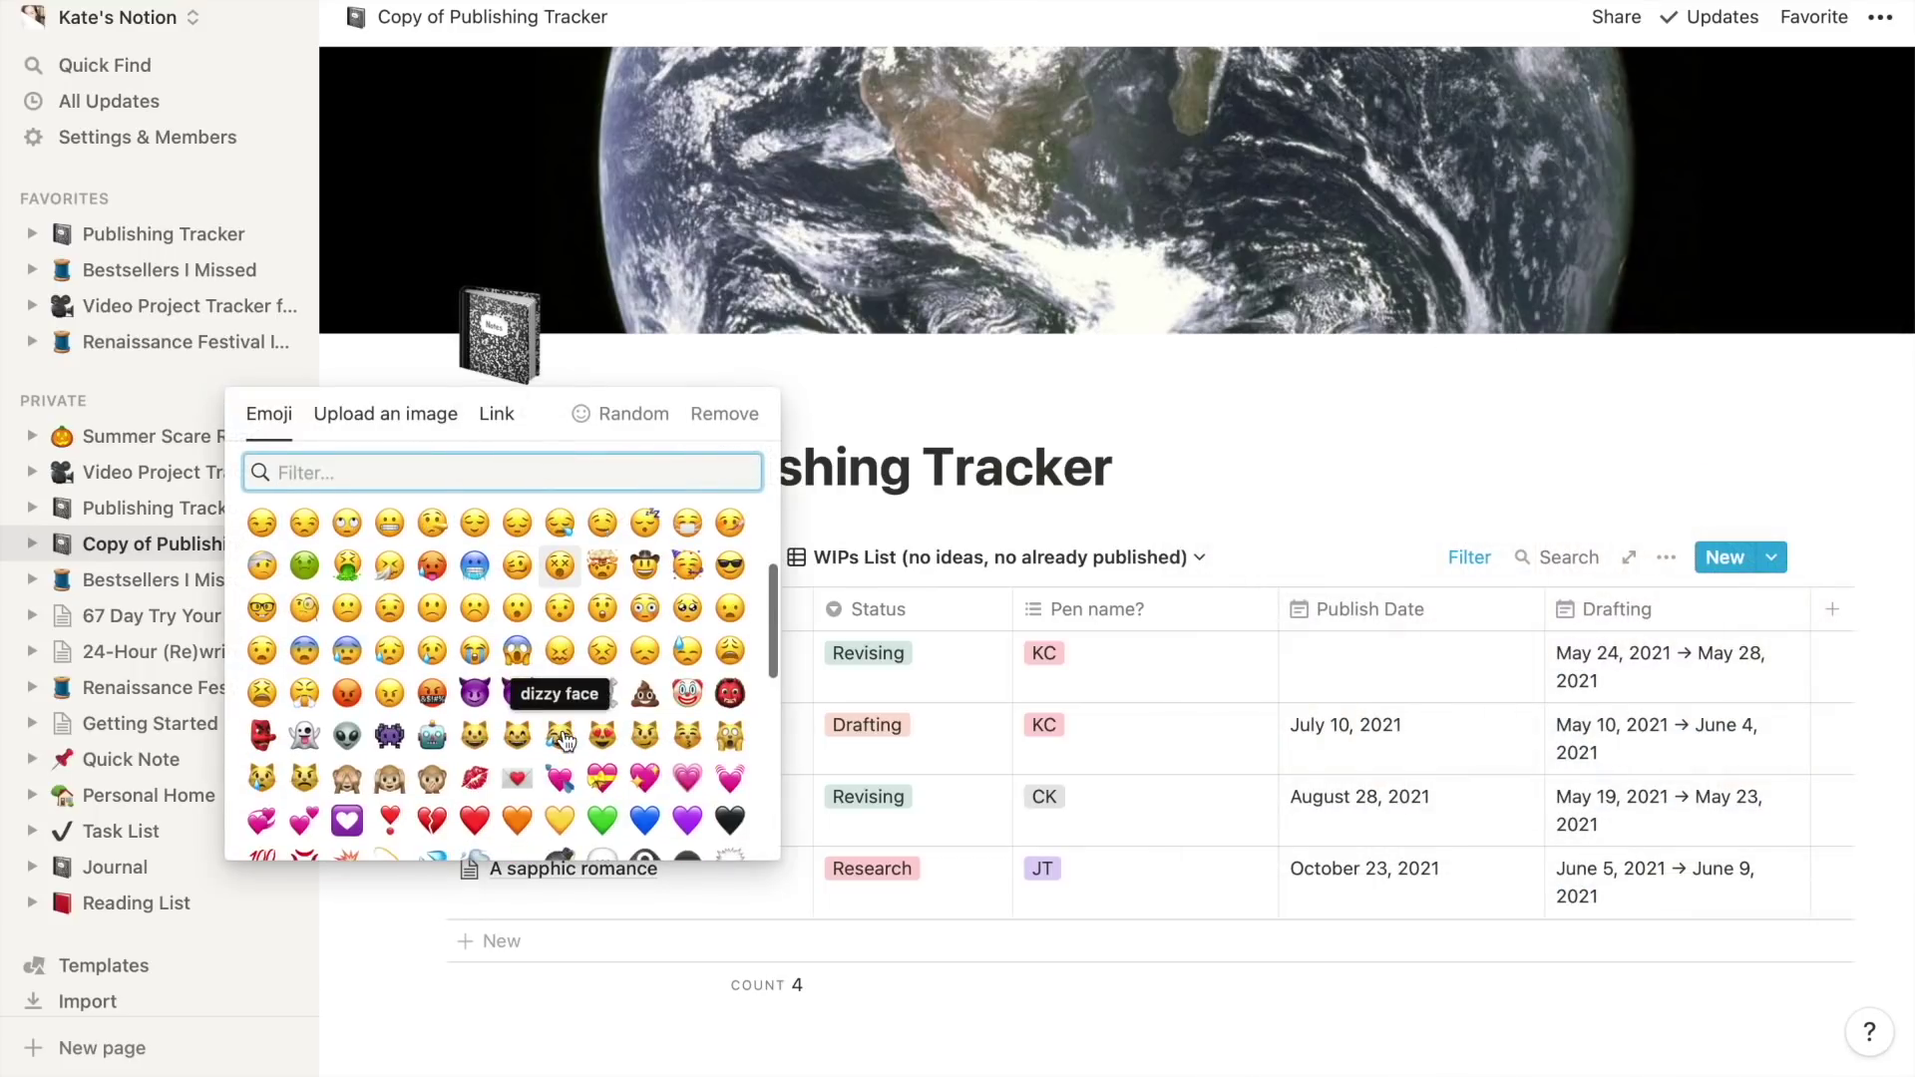
pyautogui.scroll(-3, 563, 738)
pyautogui.write('computer')
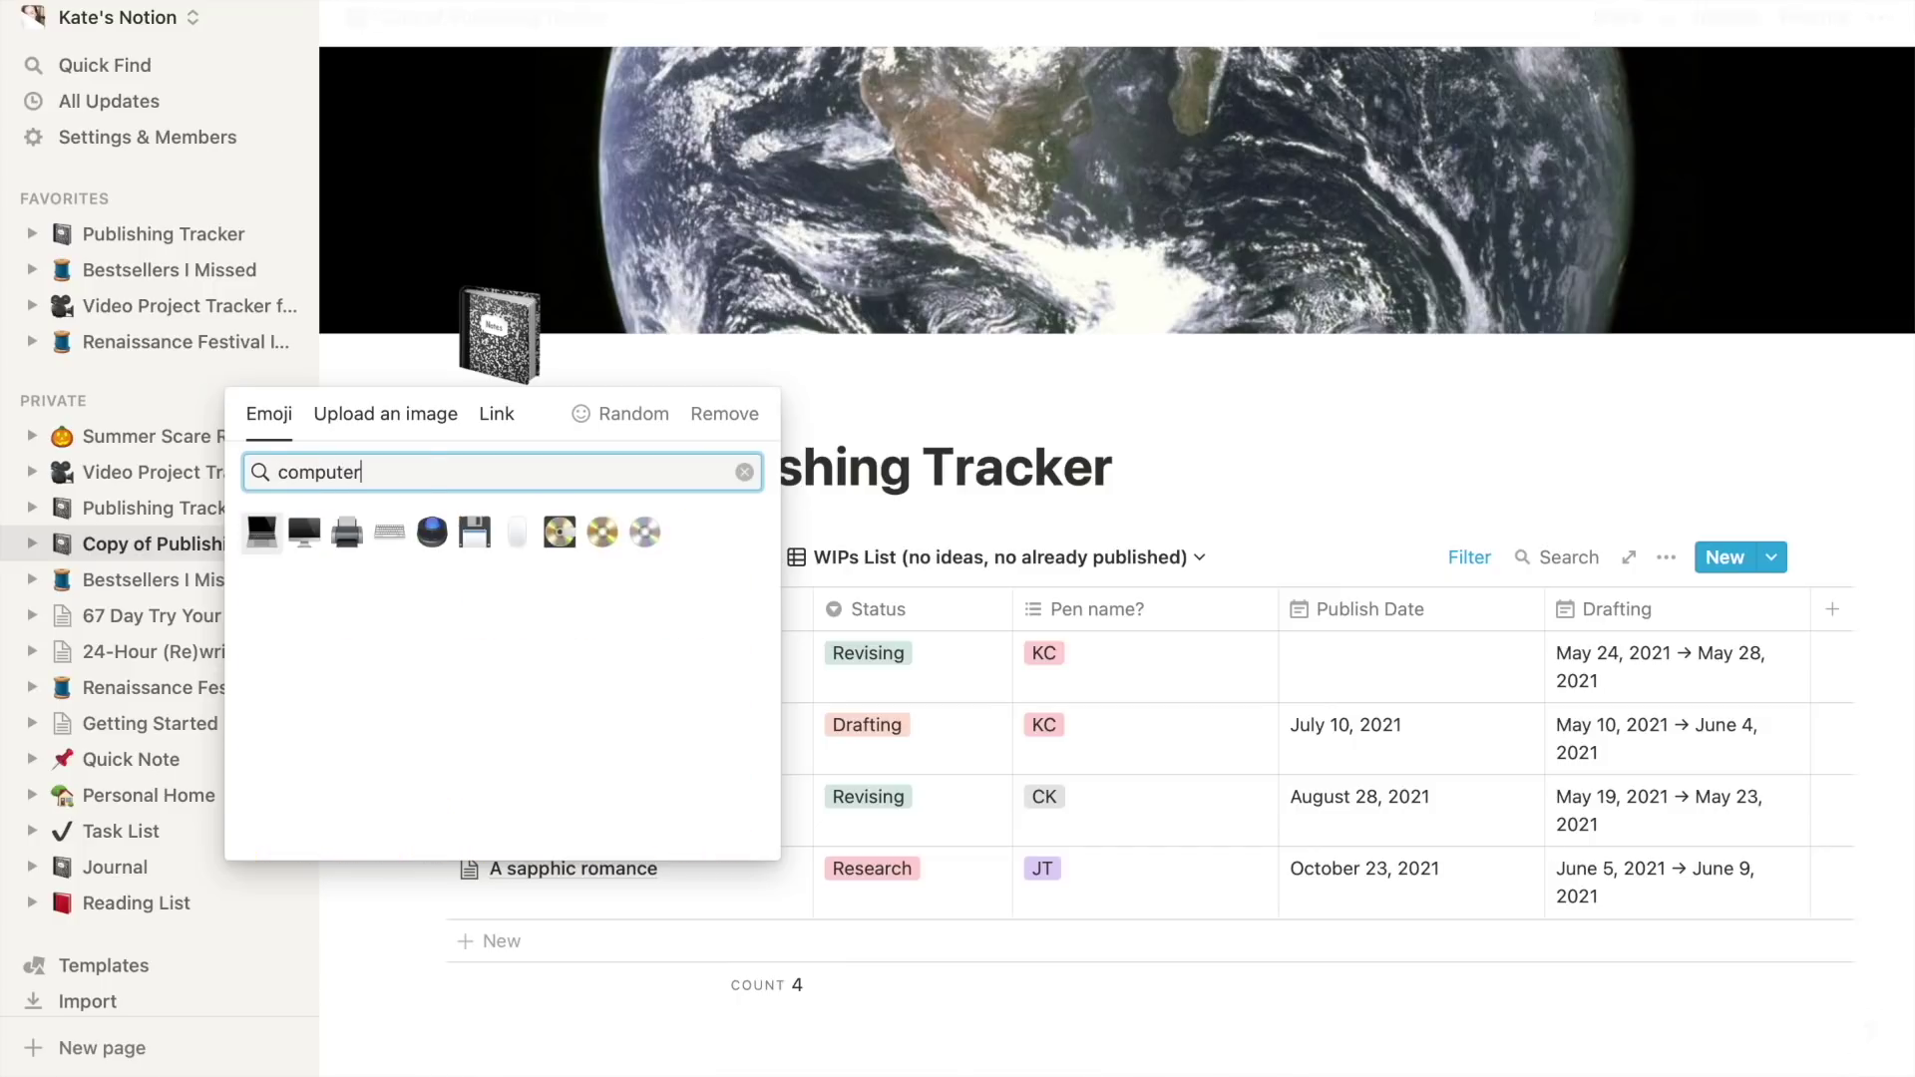
pyautogui.click(391, 533)
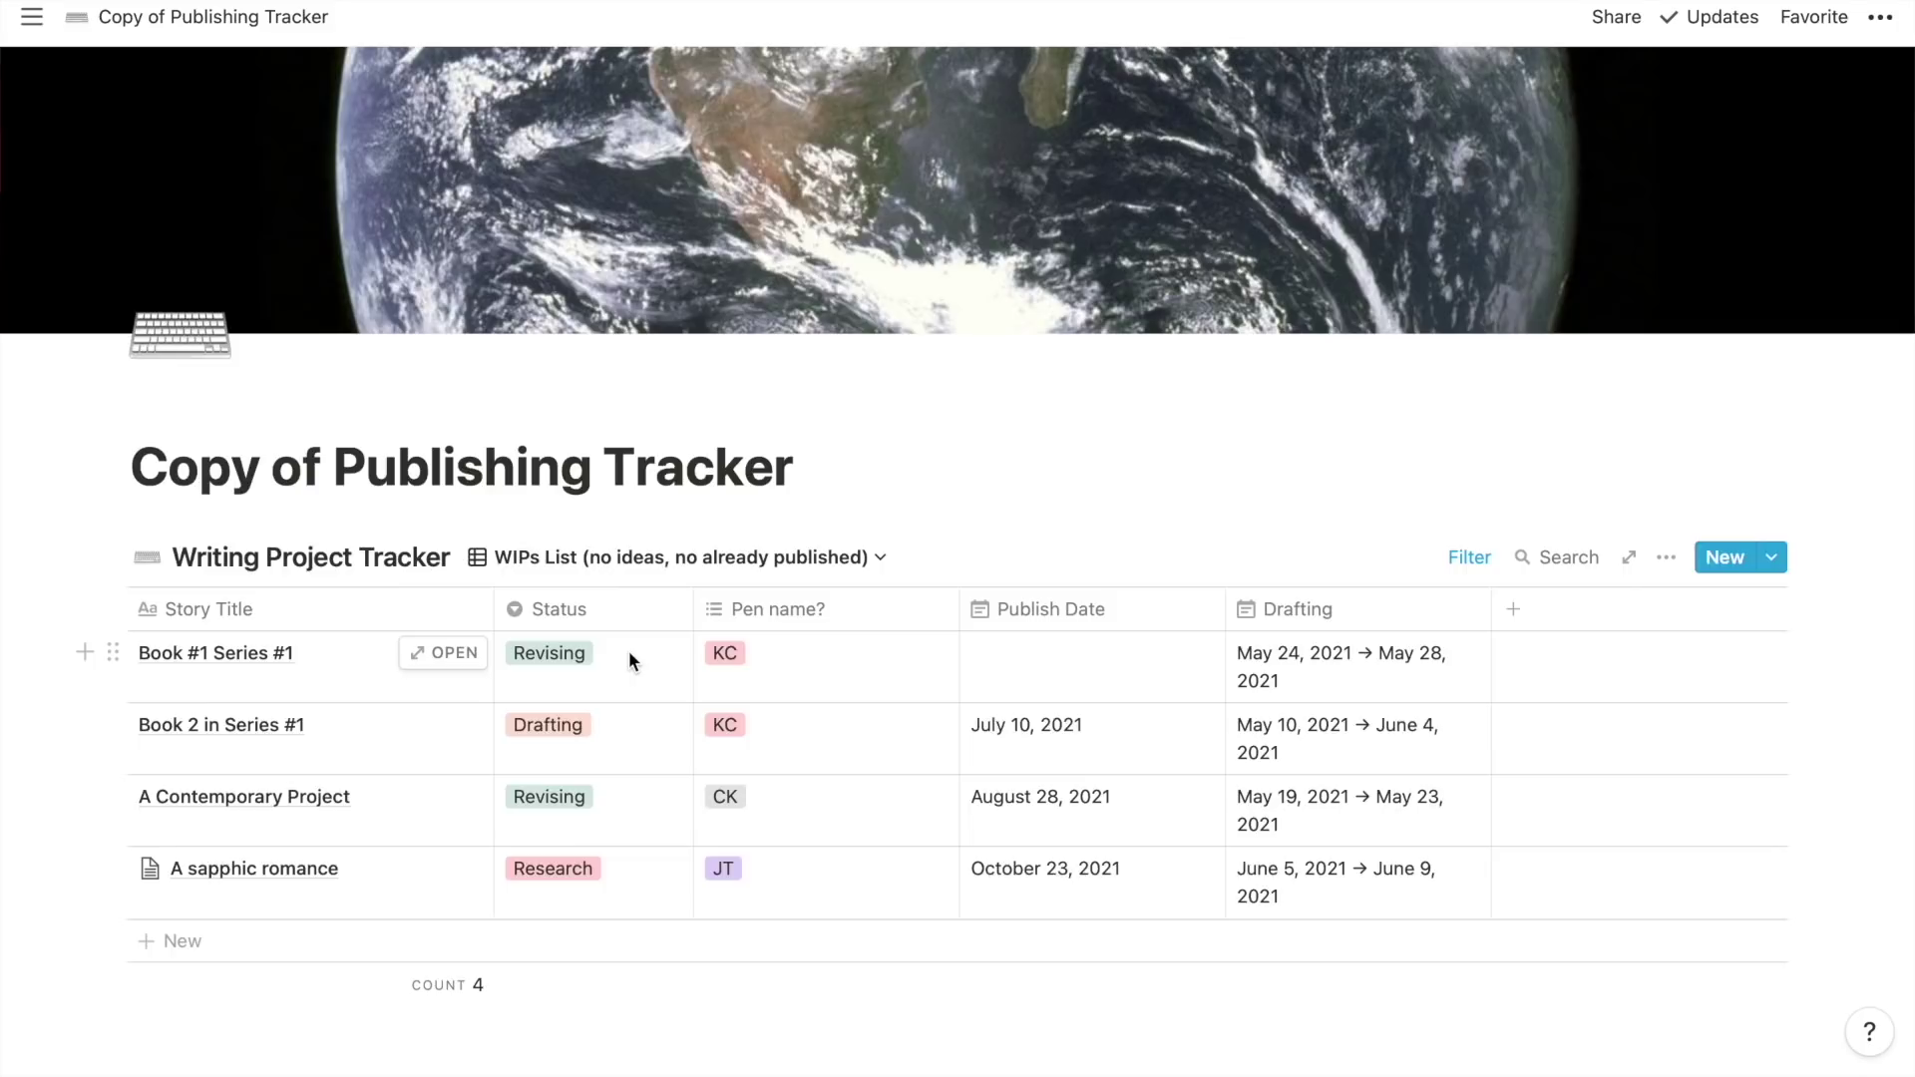
pyautogui.click(609, 669)
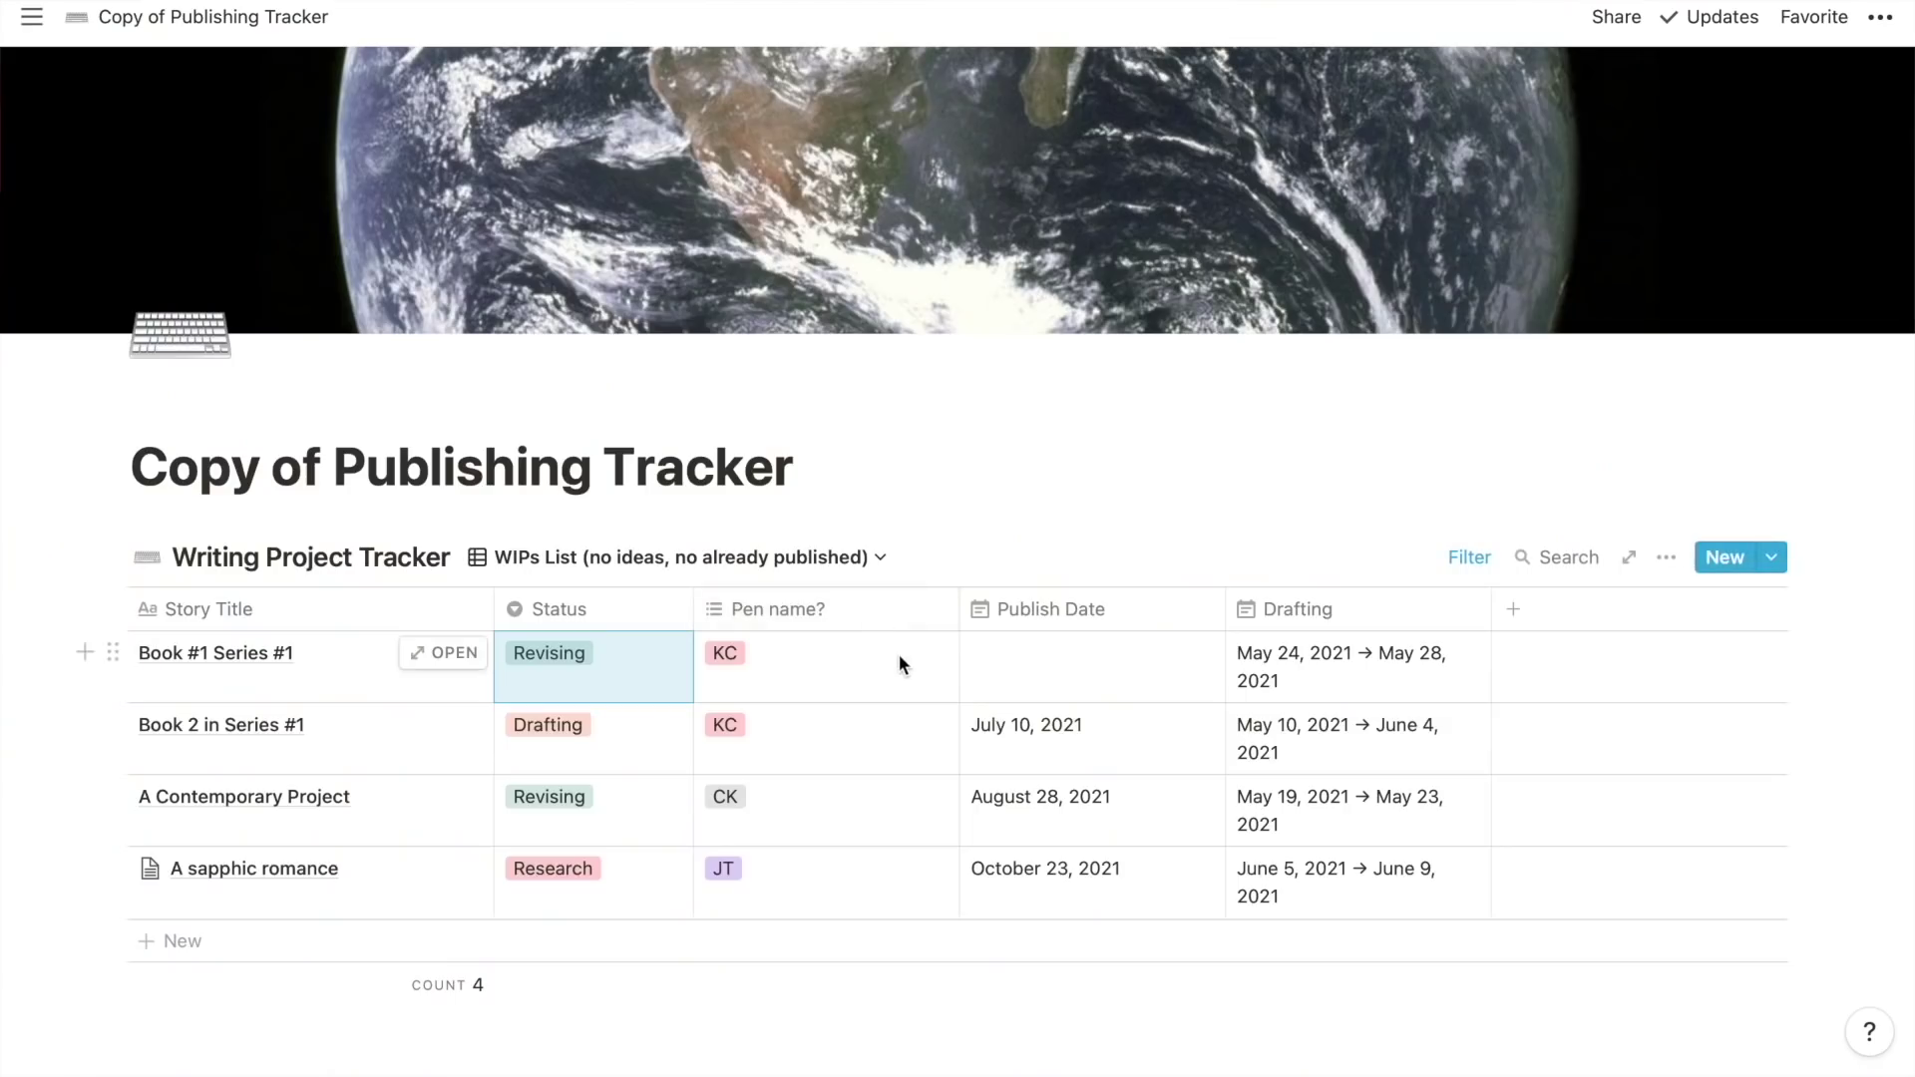
# Open the Pen name? tag options for the Book #1 Series #1 row
pyautogui.click(897, 660)
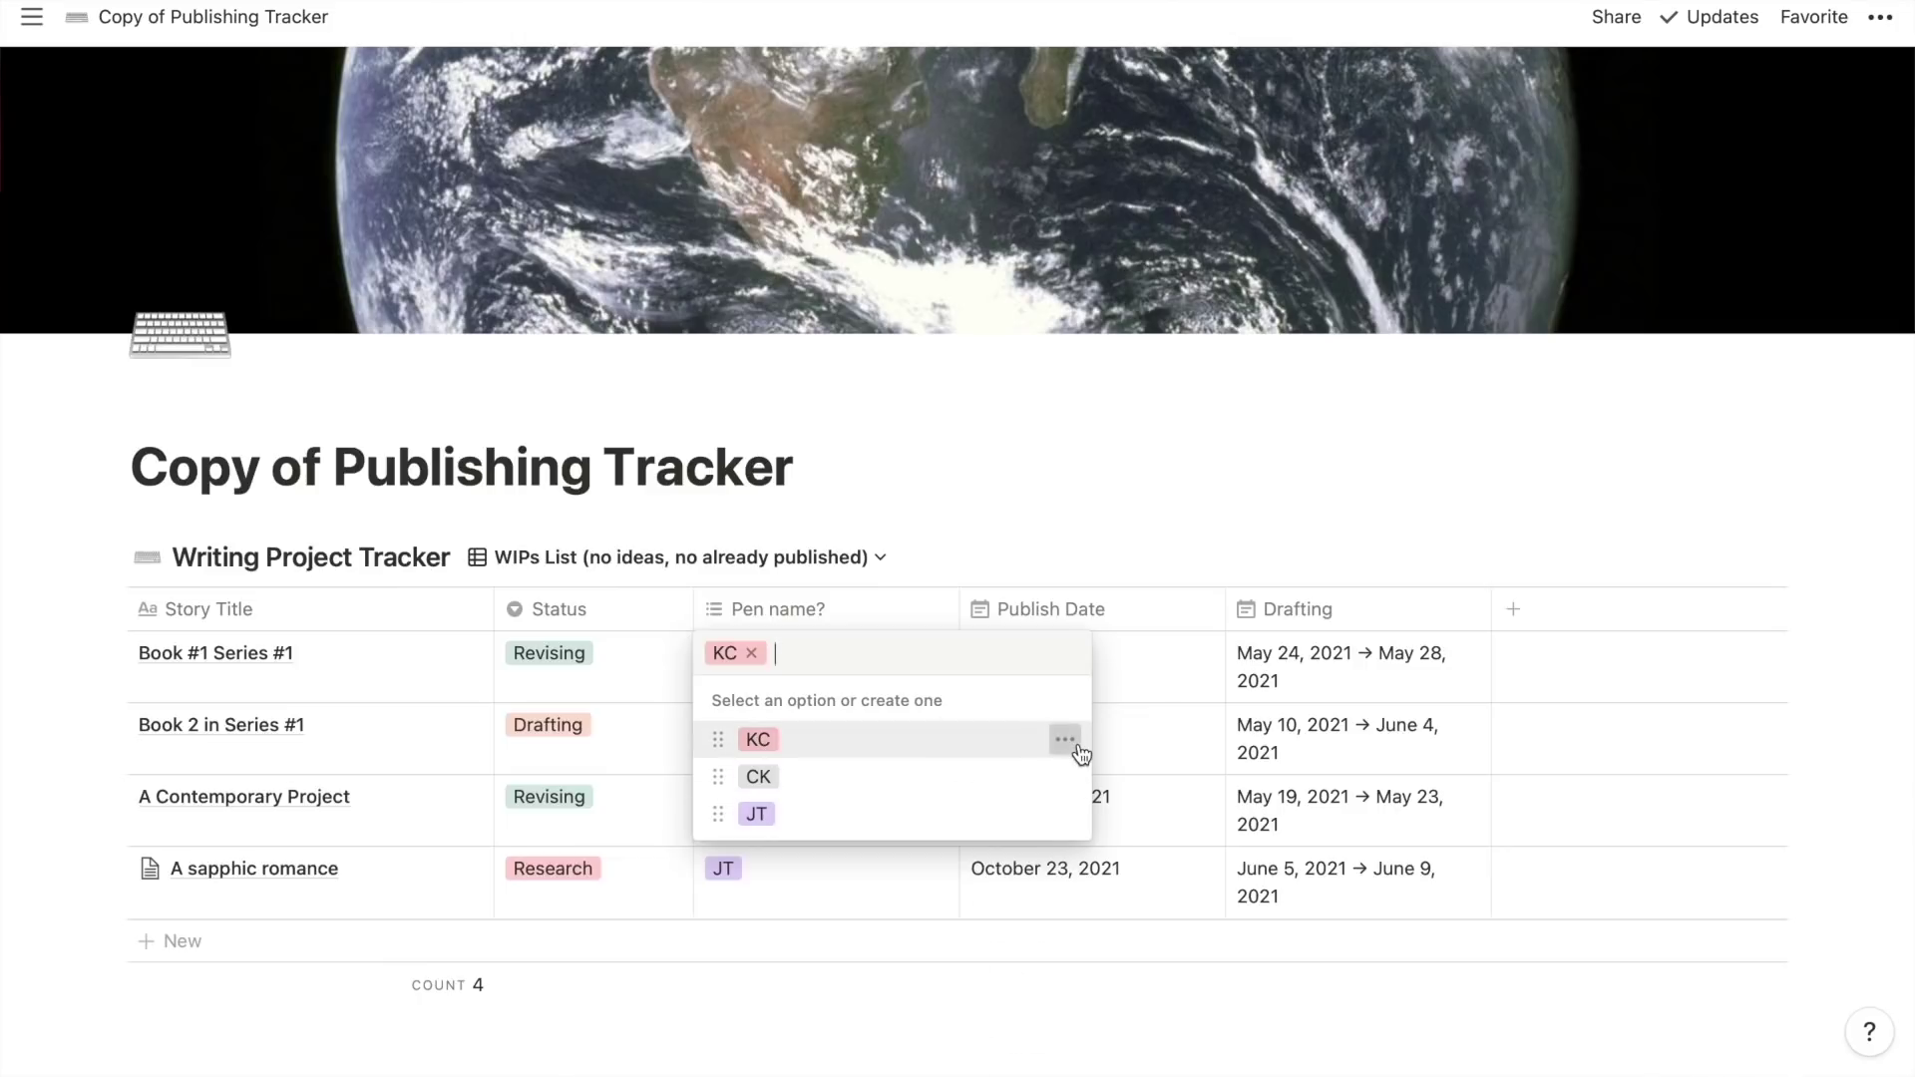
# Recolour the KC pen-name tag yellow and the CK tag blue
pyautogui.click(1077, 748)
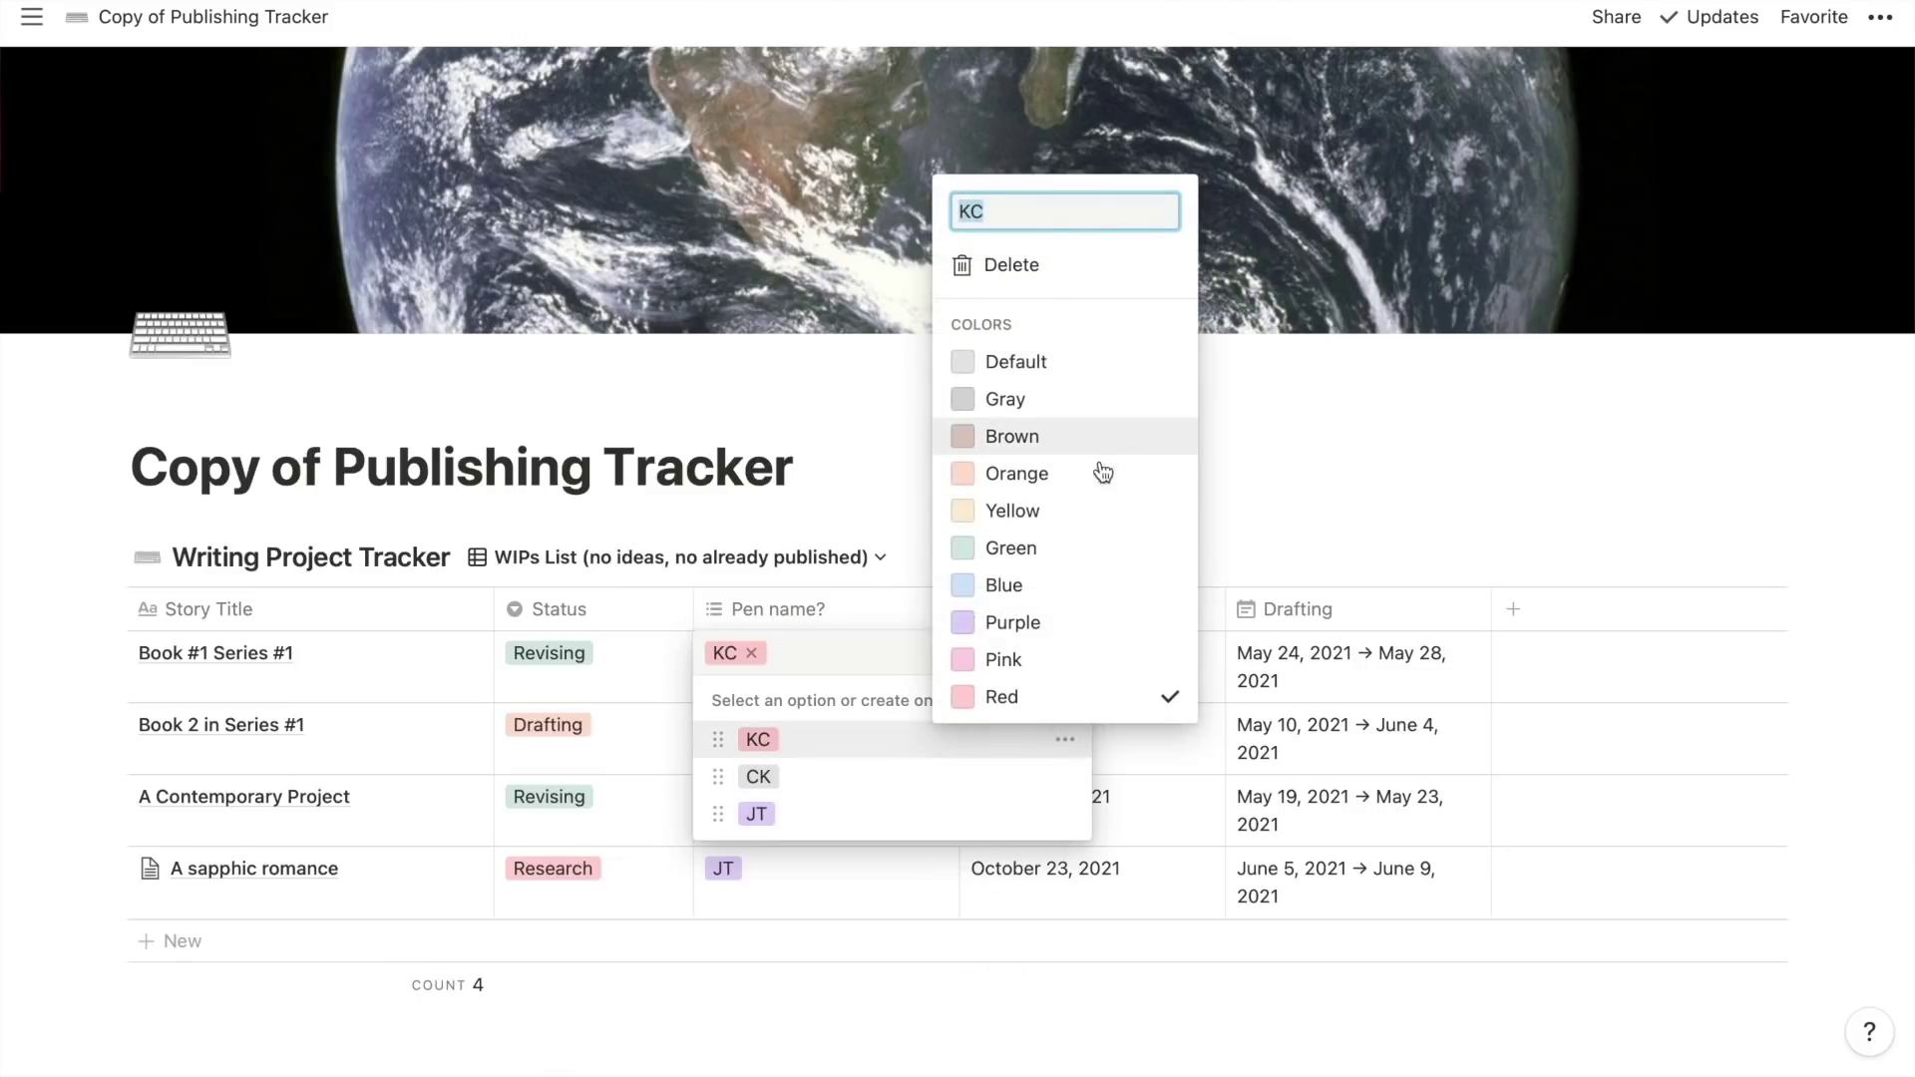
pyautogui.click(1110, 513)
pyautogui.click(1214, 505)
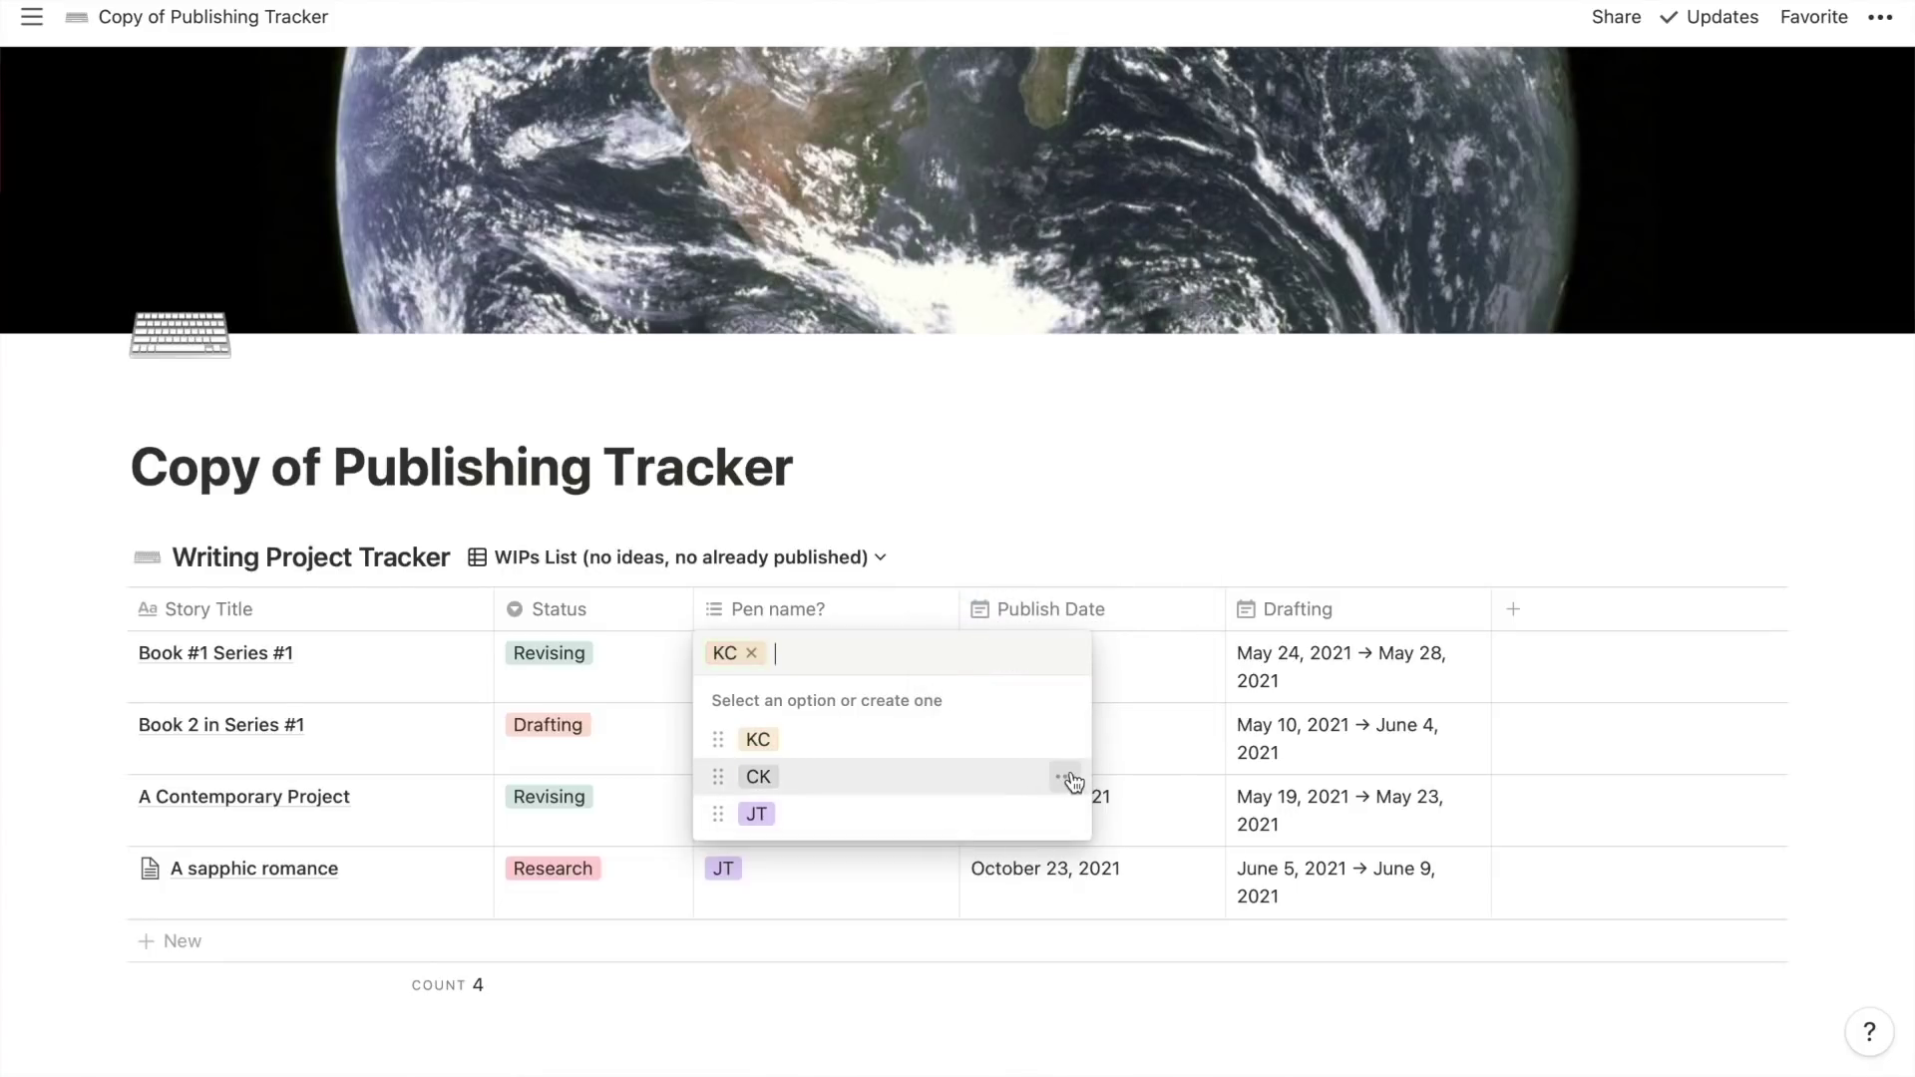
pyautogui.click(1072, 781)
pyautogui.click(1092, 627)
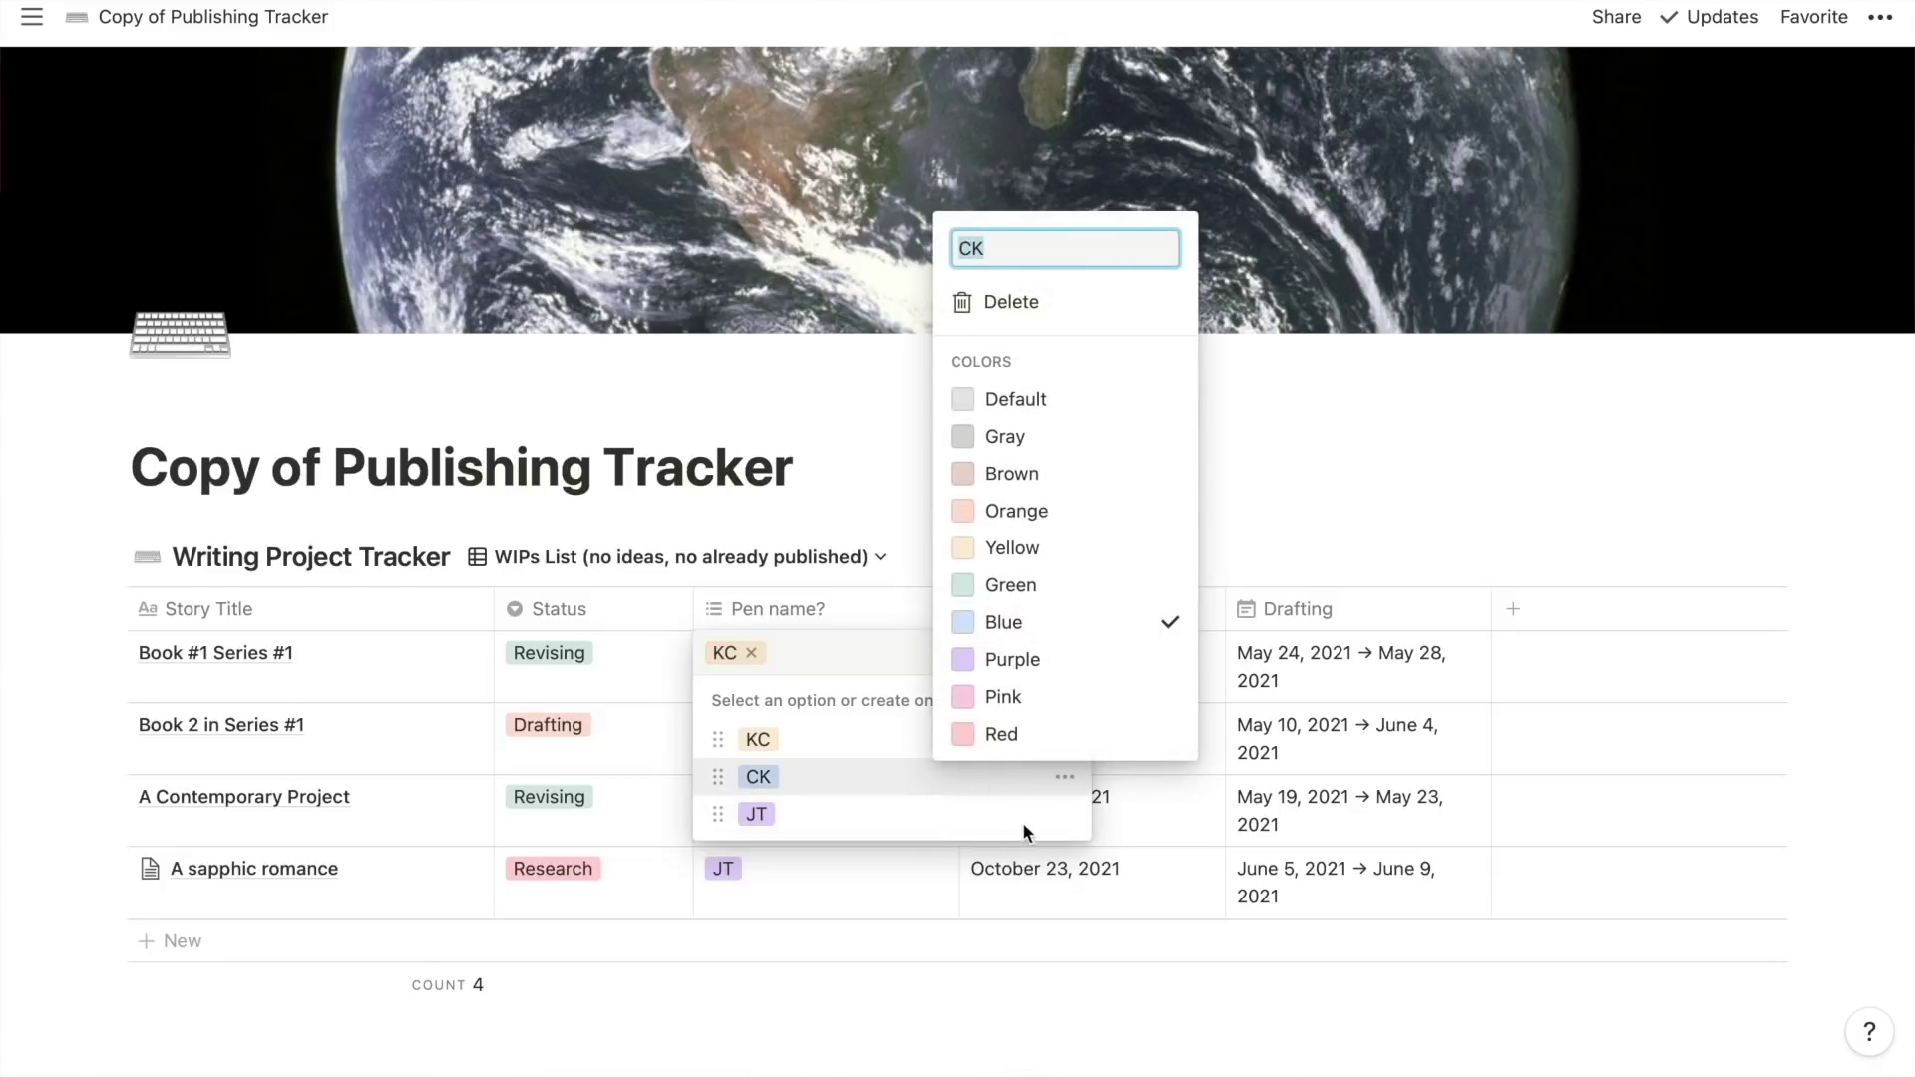
pyautogui.click(1051, 806)
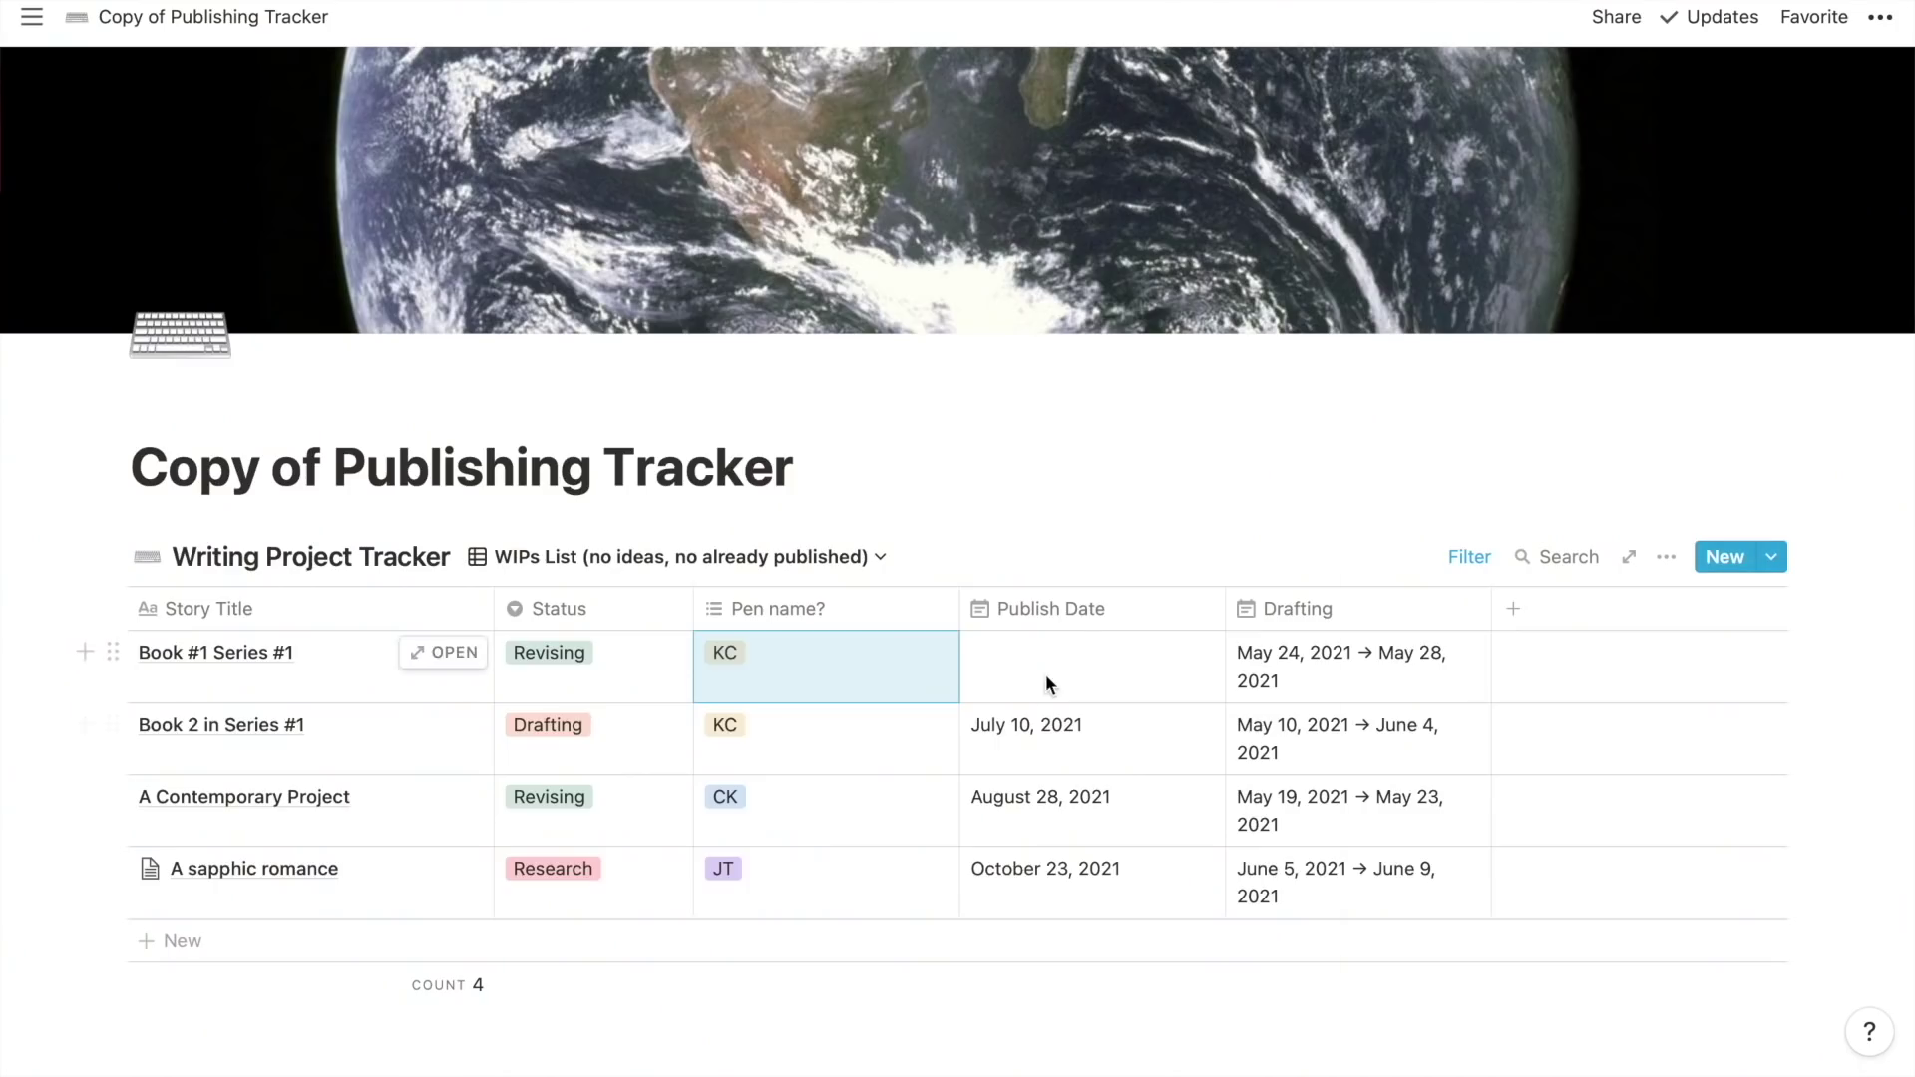
# Set Book #1 Series #1's publish date to December 1, 2021
pyautogui.click(1154, 684)
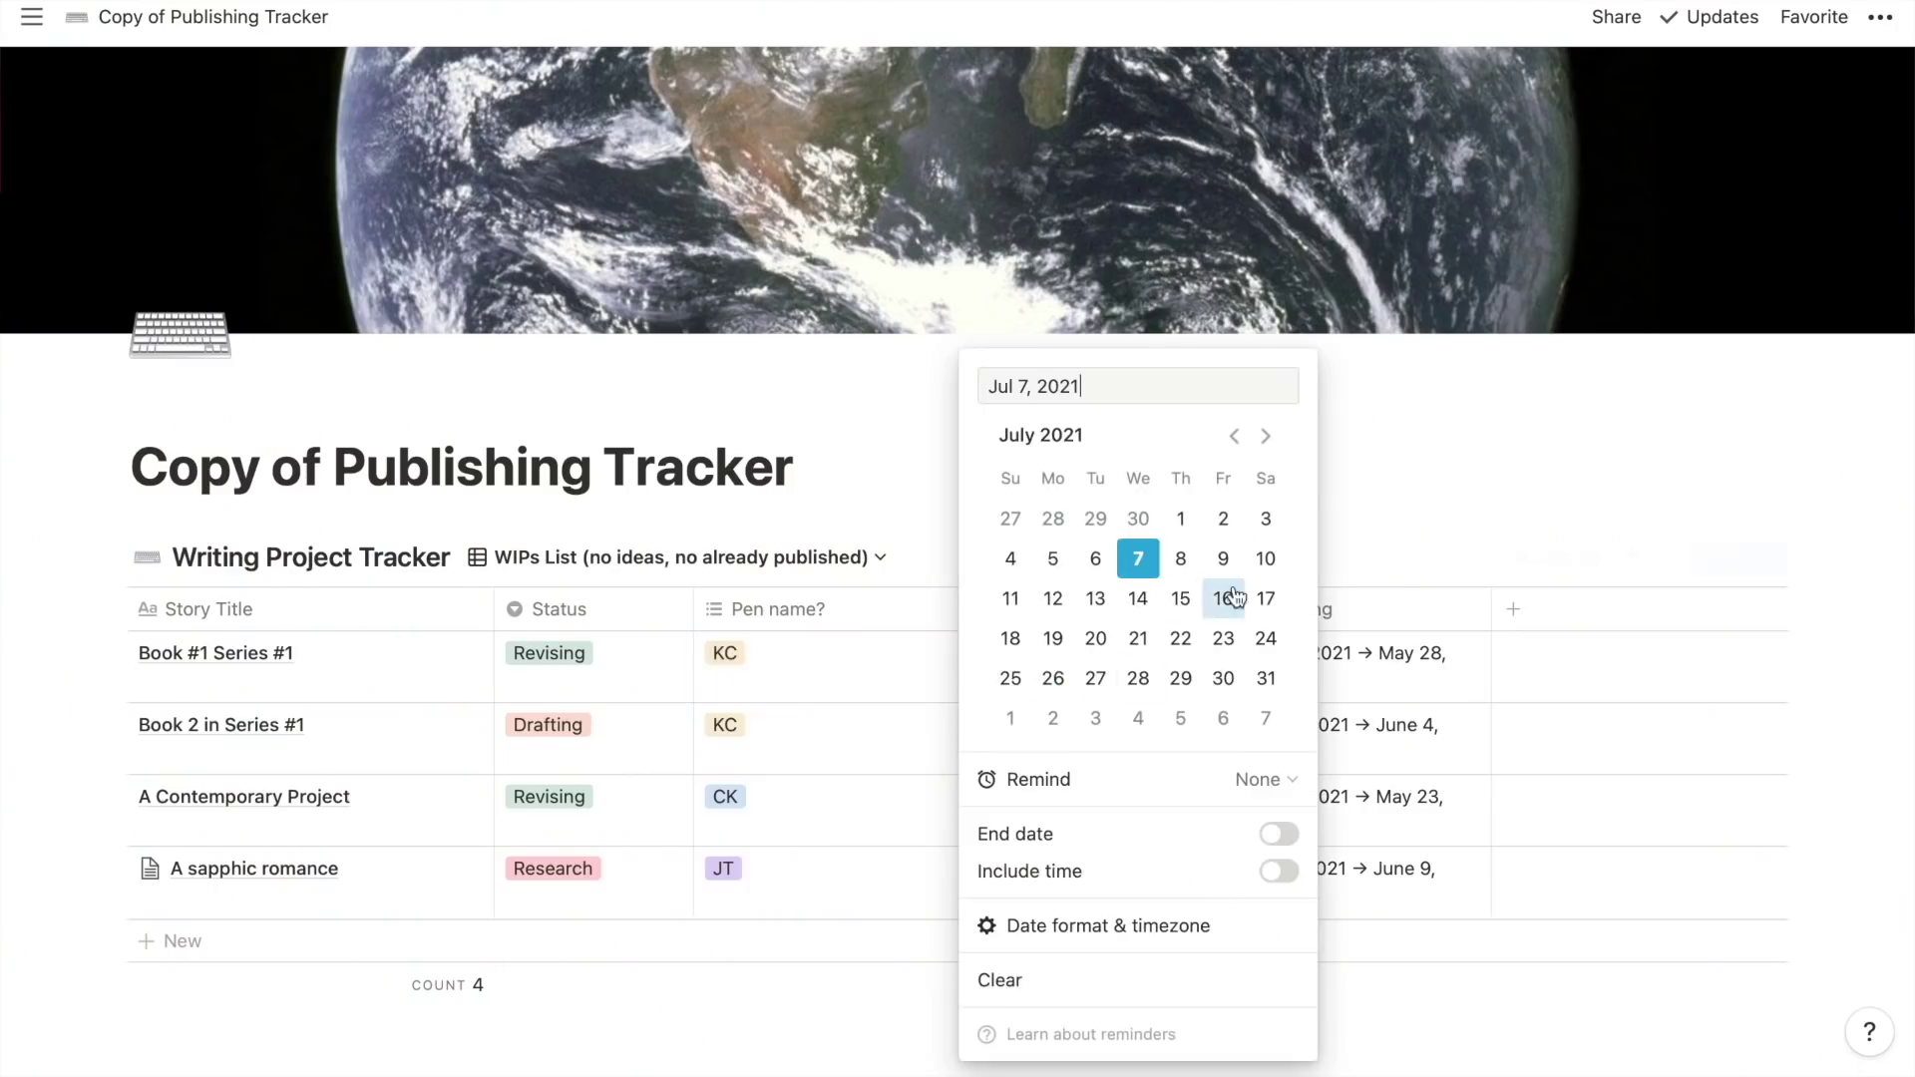
pyautogui.click(1264, 437)
pyautogui.click(1265, 437)
pyautogui.click(1265, 436)
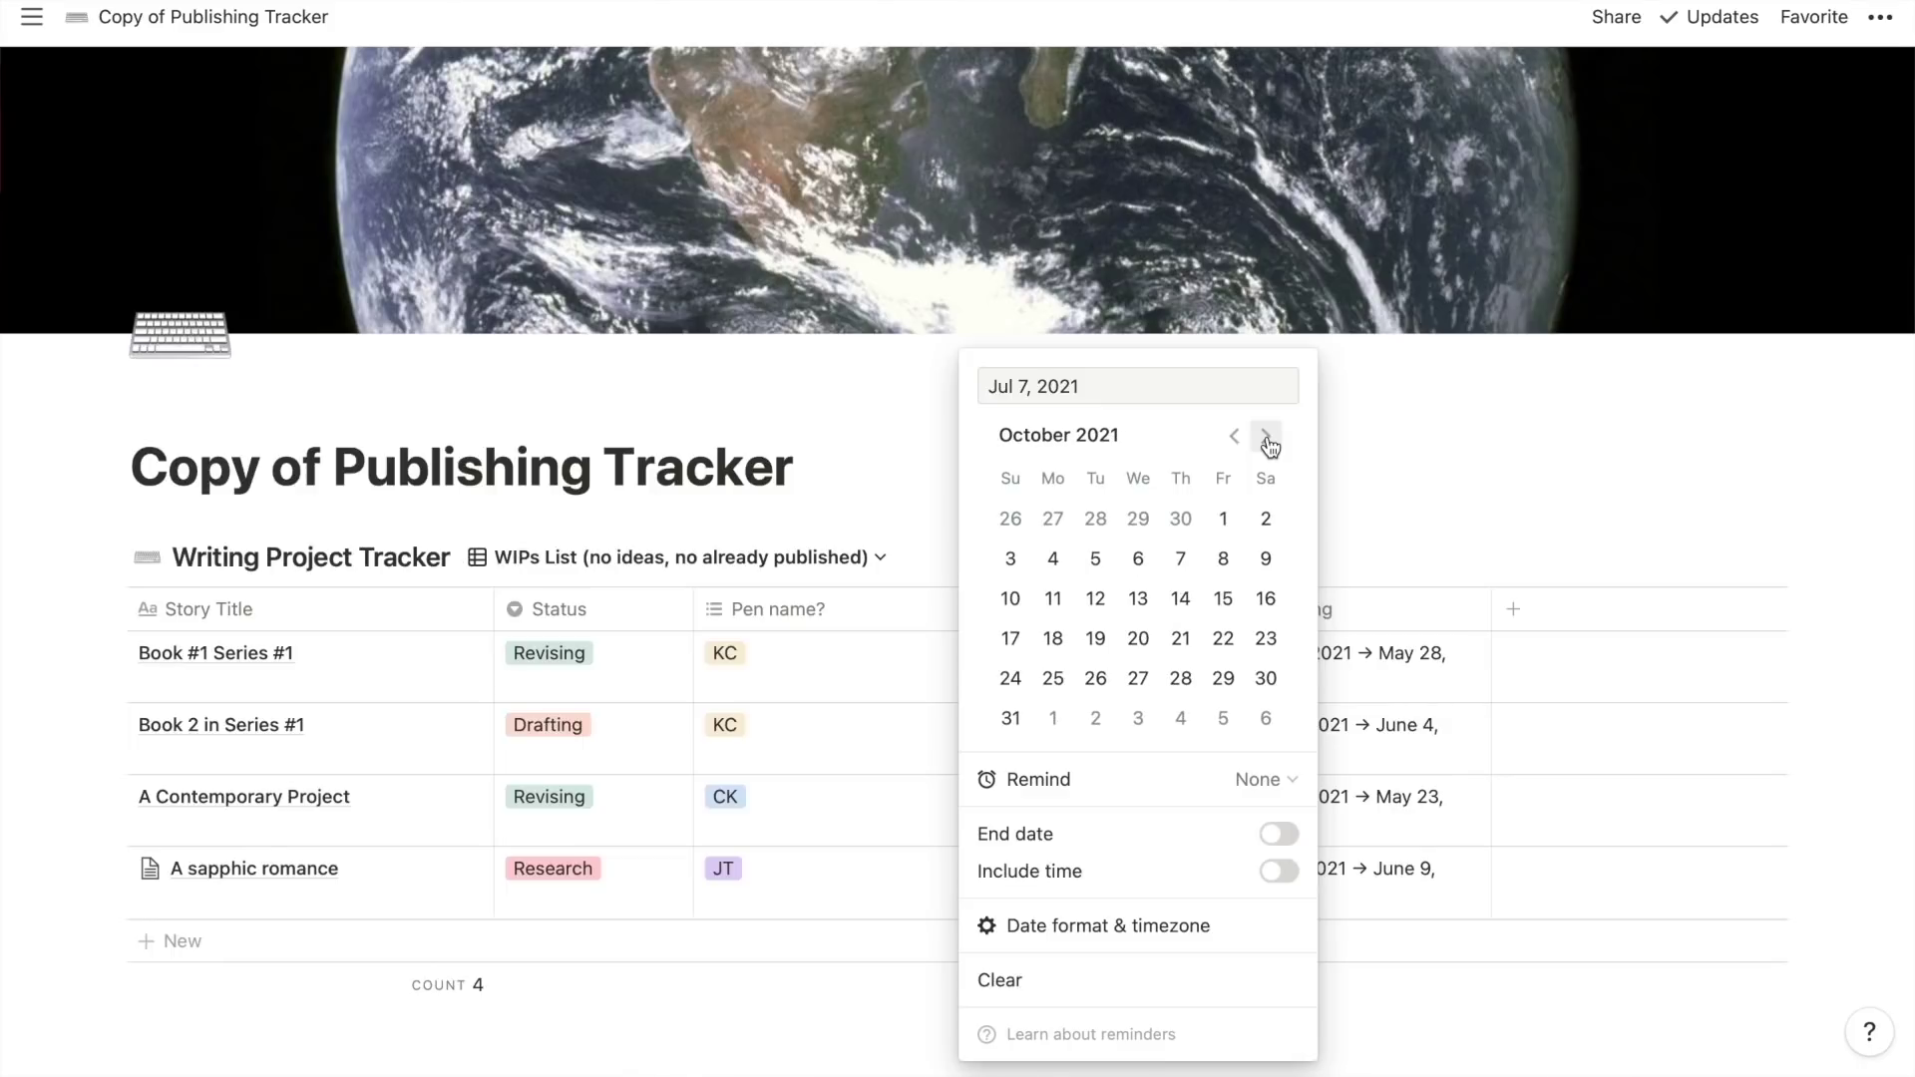
pyautogui.click(1267, 439)
pyautogui.click(1266, 441)
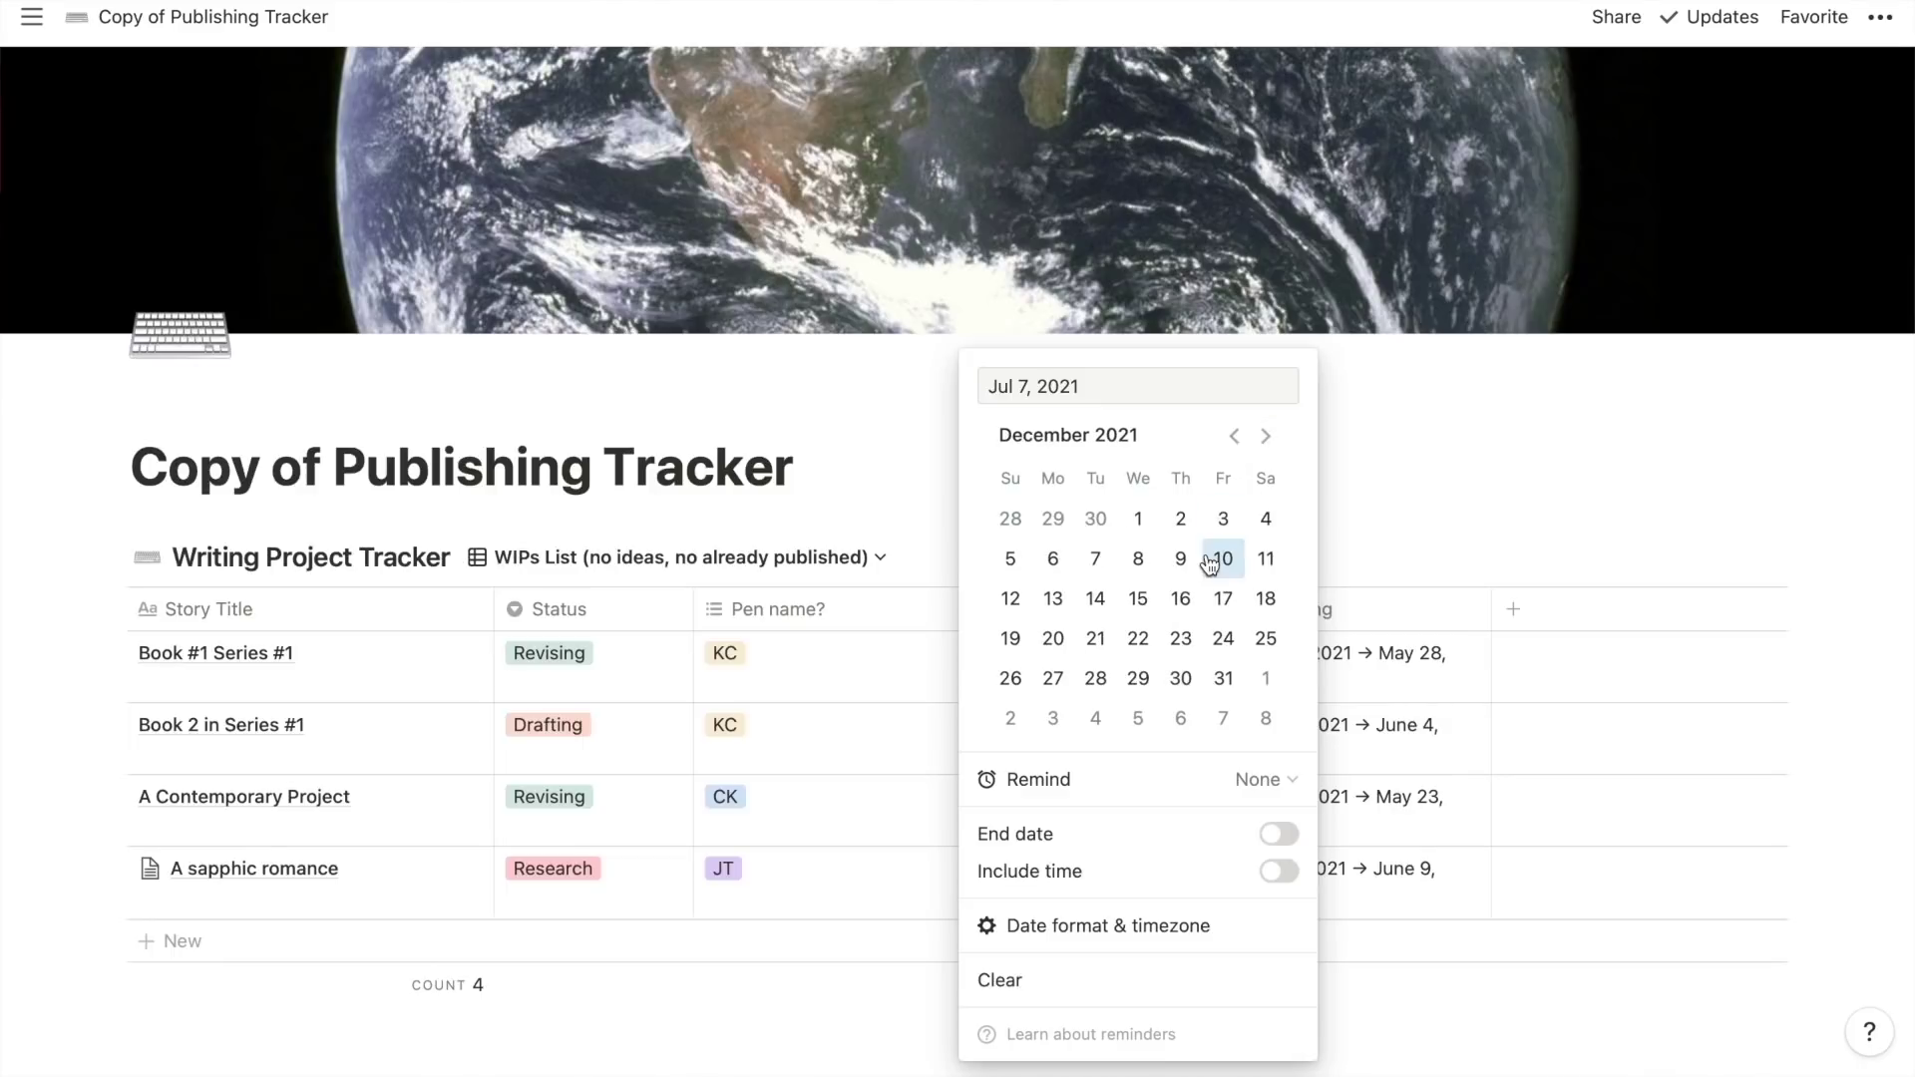
pyautogui.click(1508, 436)
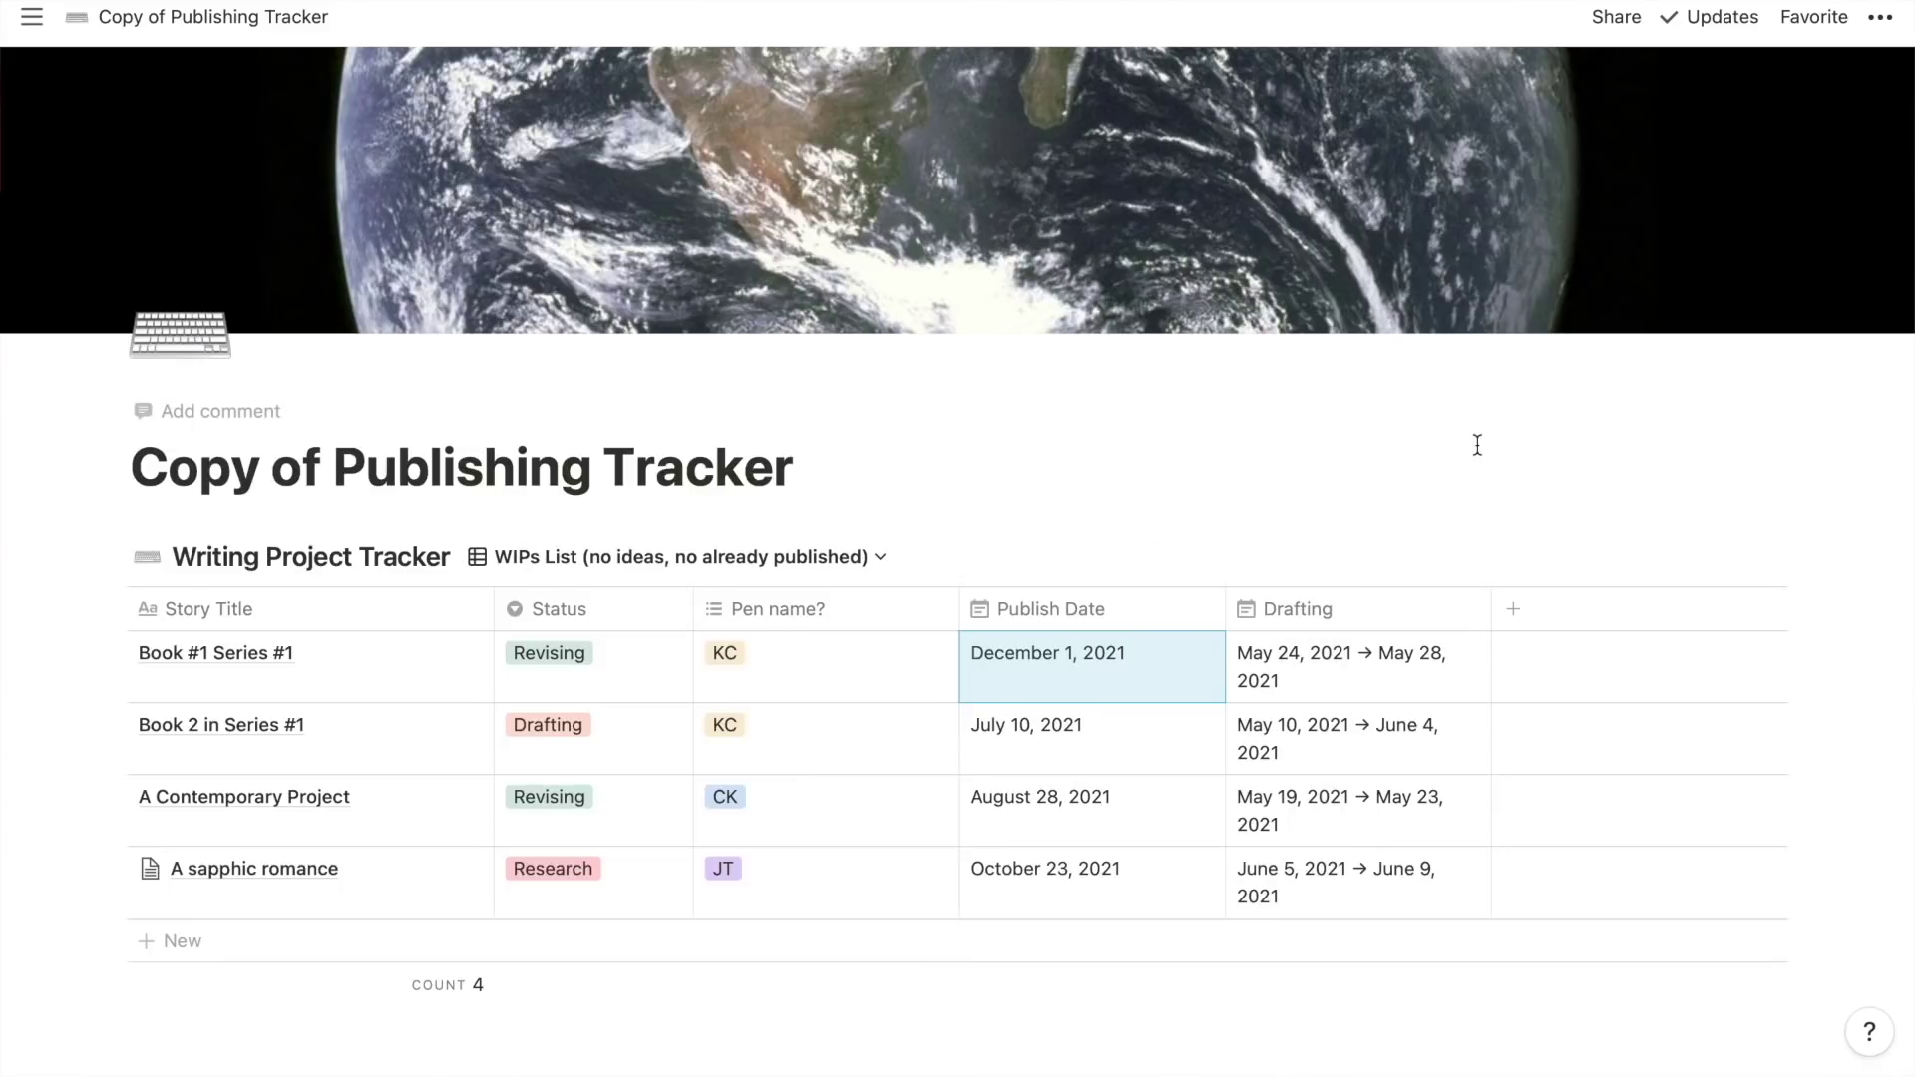
# Set Book 2 in Series #1's publish date to December 18, 2021
pyautogui.click(1142, 748)
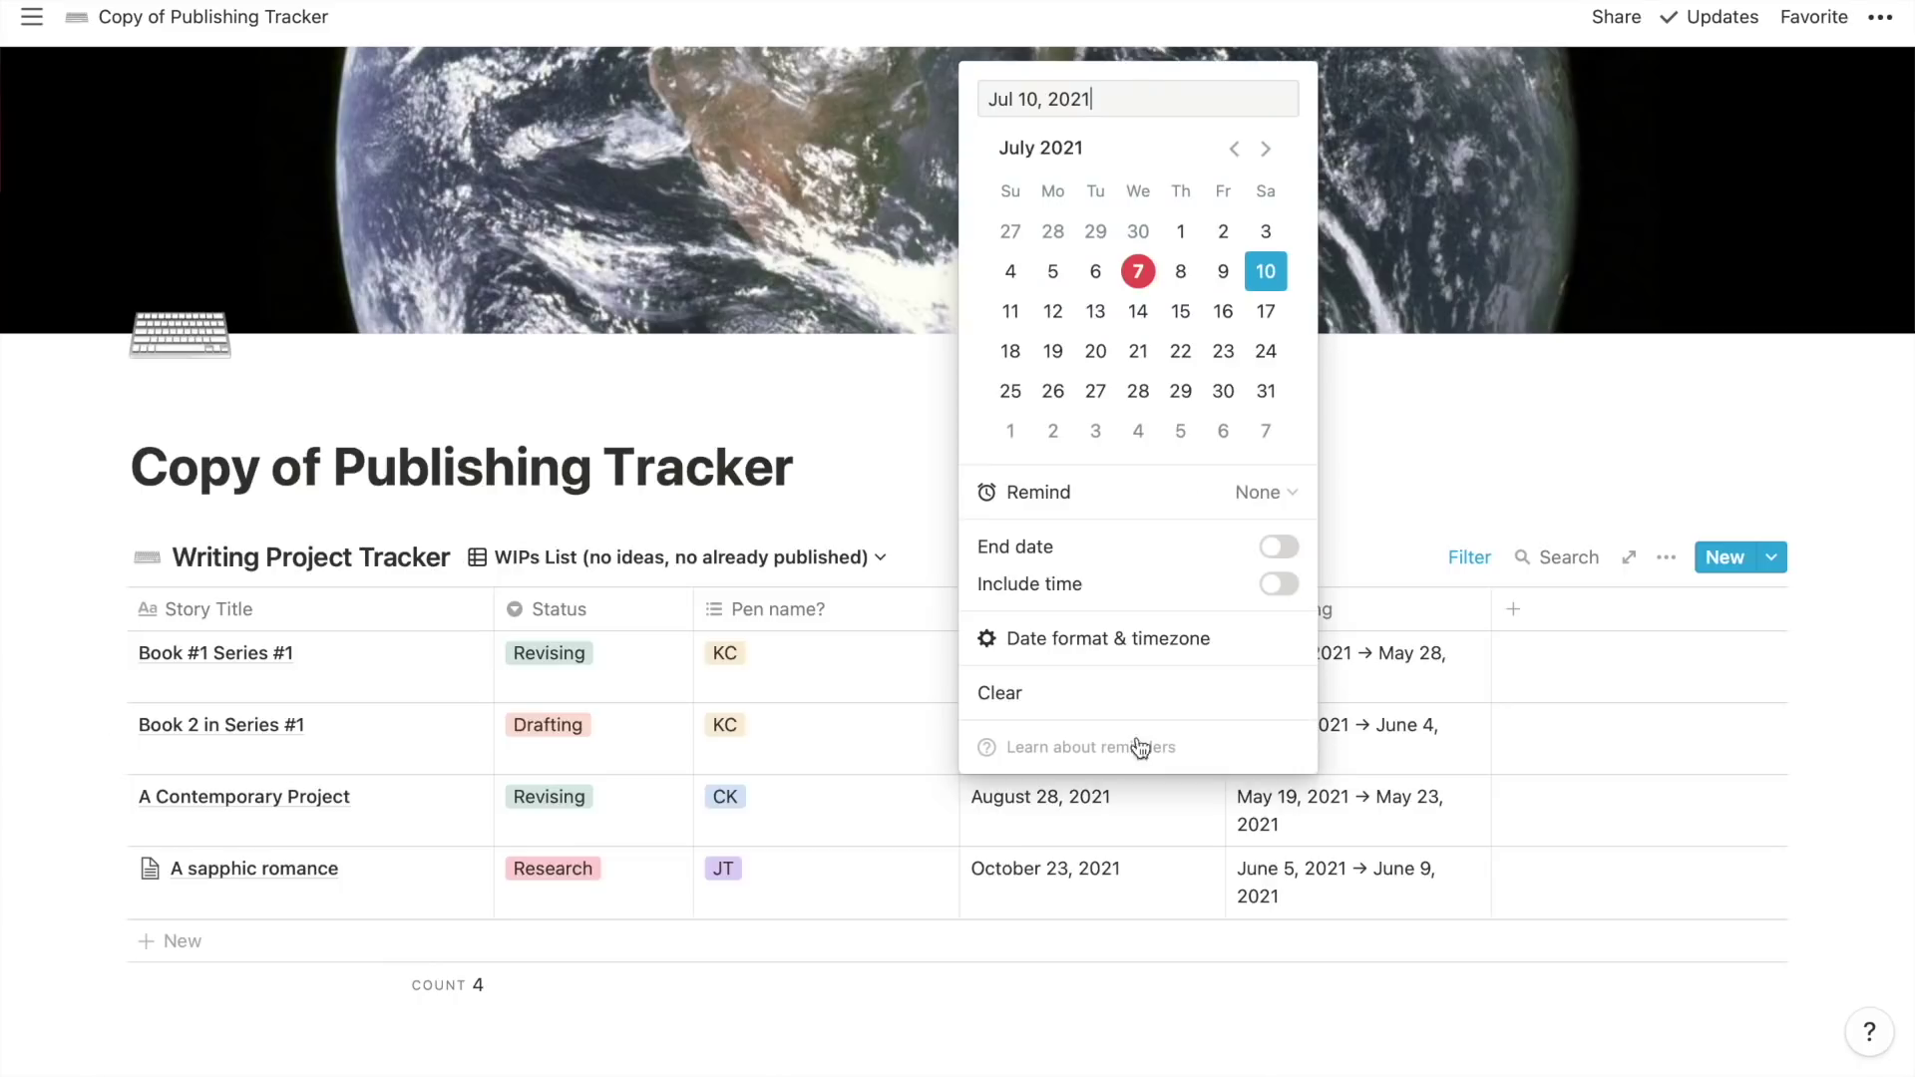
pyautogui.click(1266, 149)
pyautogui.click(1266, 150)
pyautogui.click(1267, 150)
pyautogui.click(1267, 149)
pyautogui.click(1266, 150)
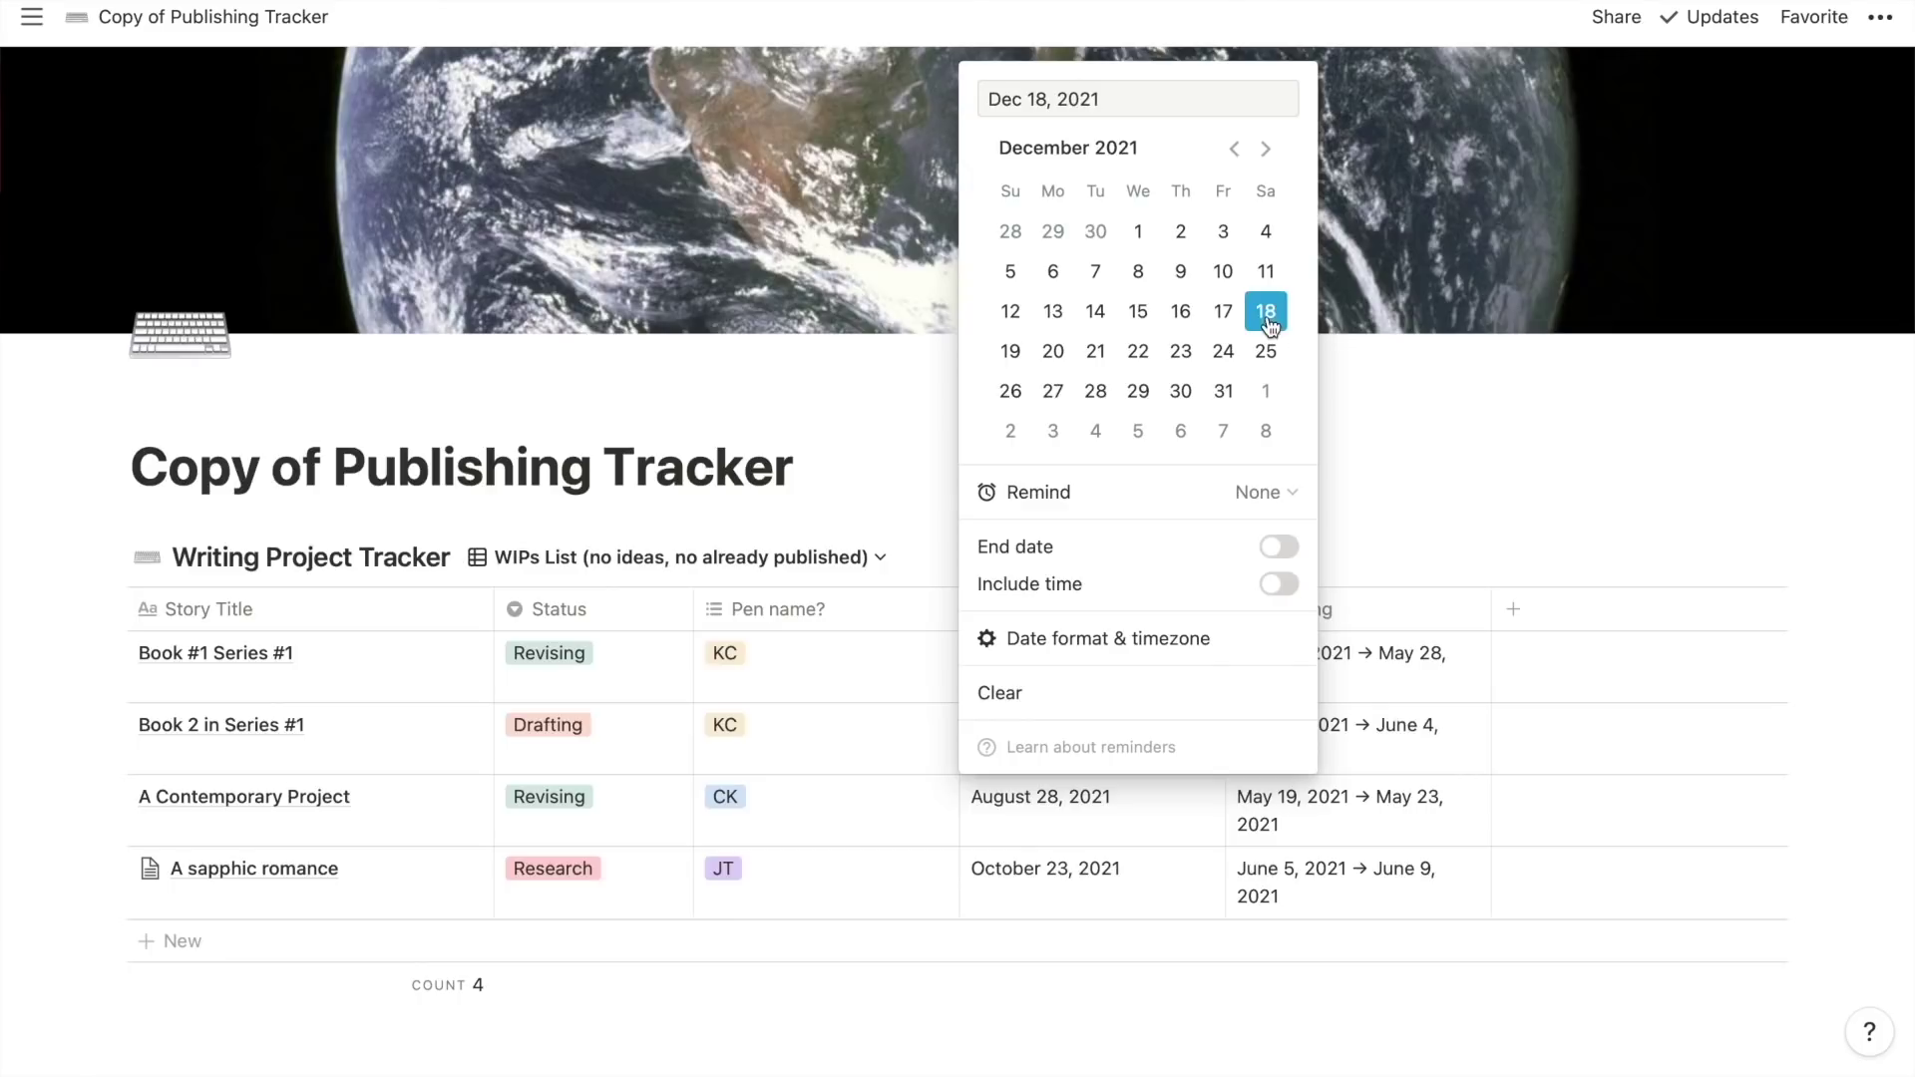
pyautogui.click(1476, 485)
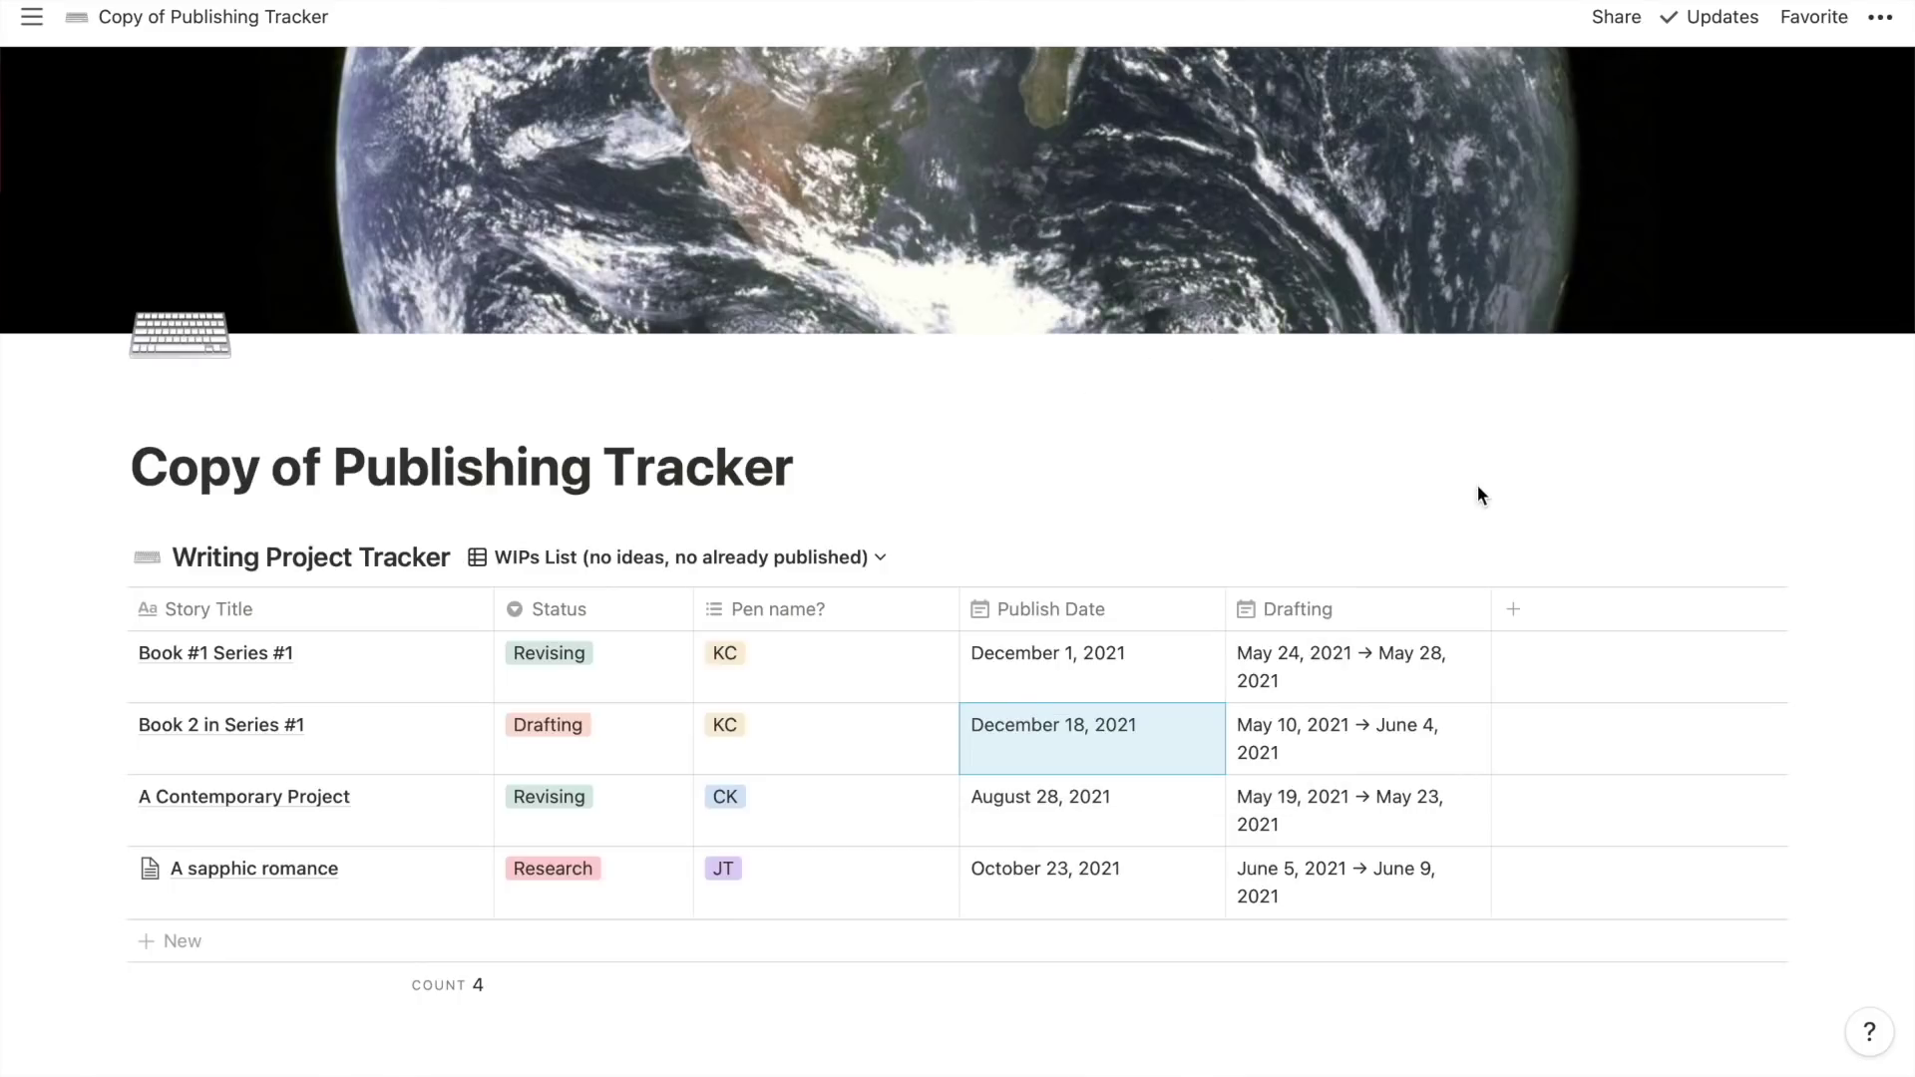
pyautogui.click(1438, 680)
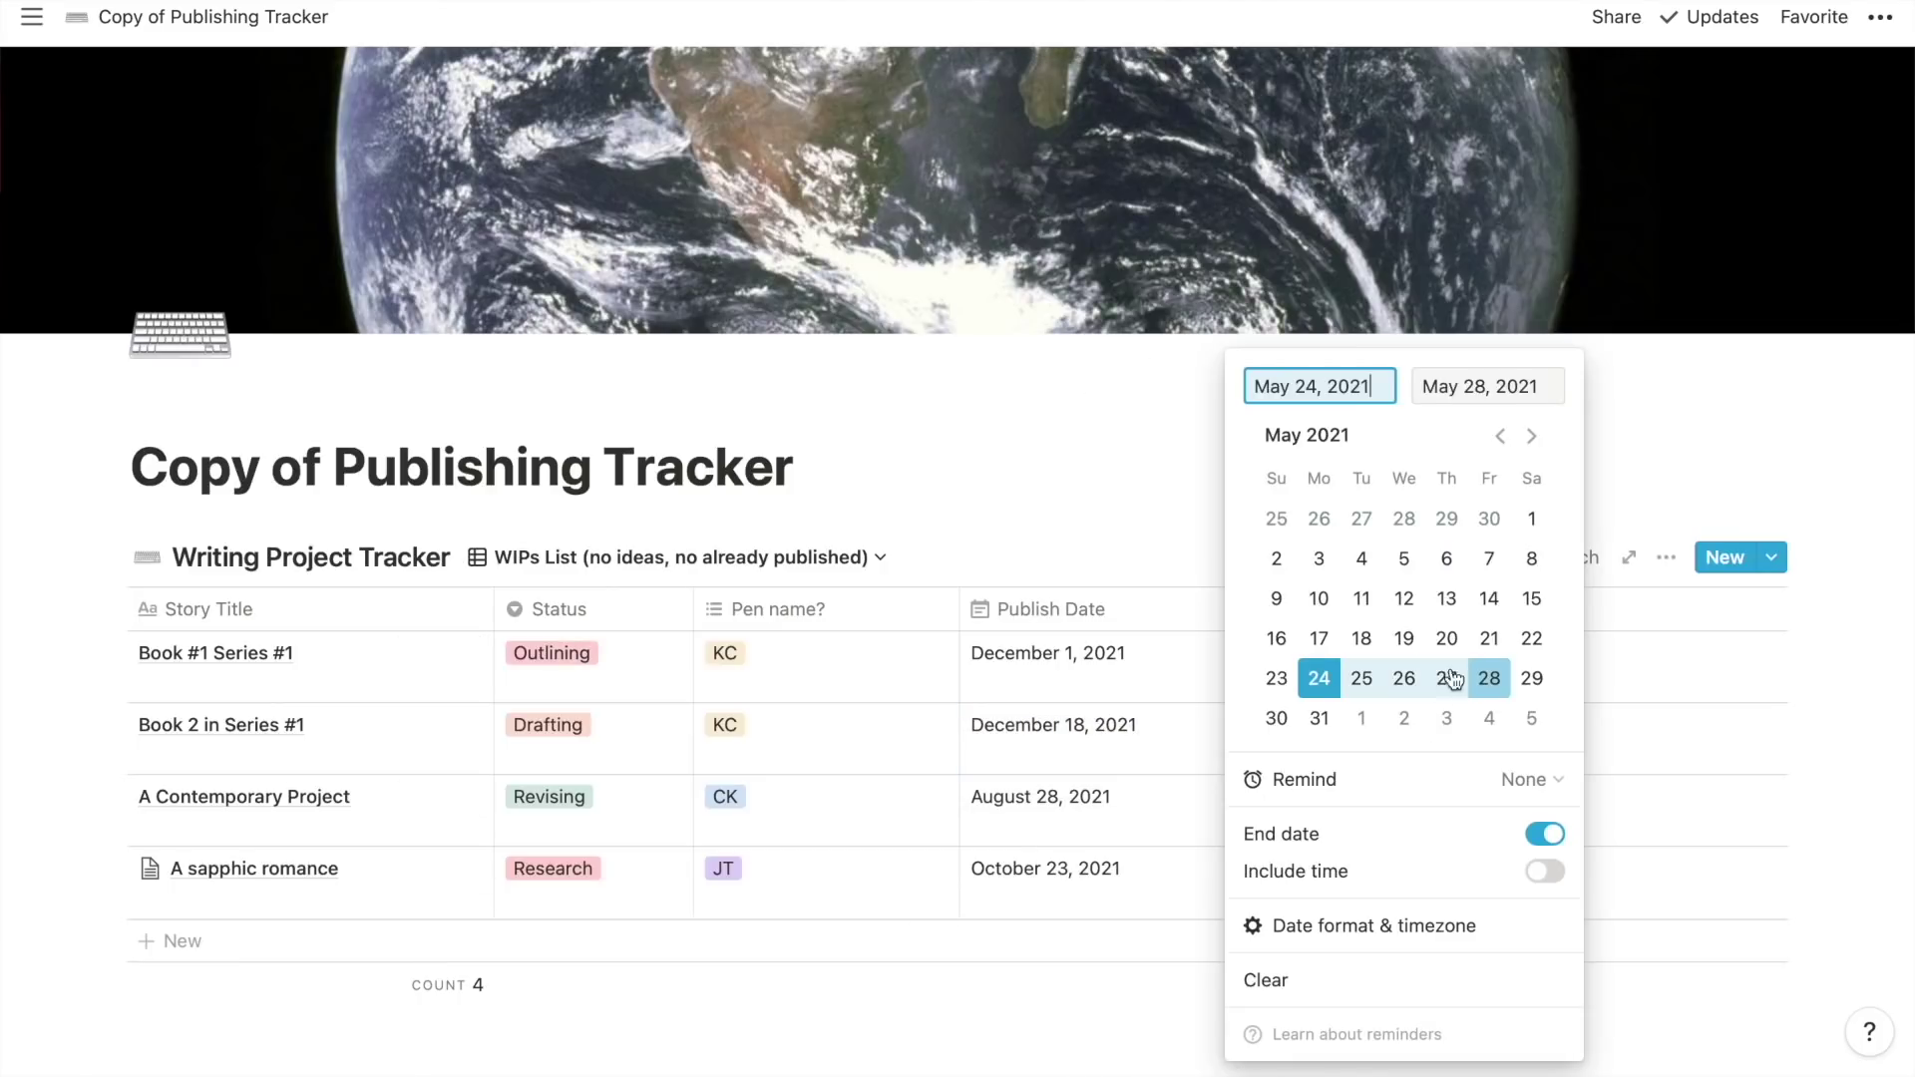
pyautogui.click(1600, 439)
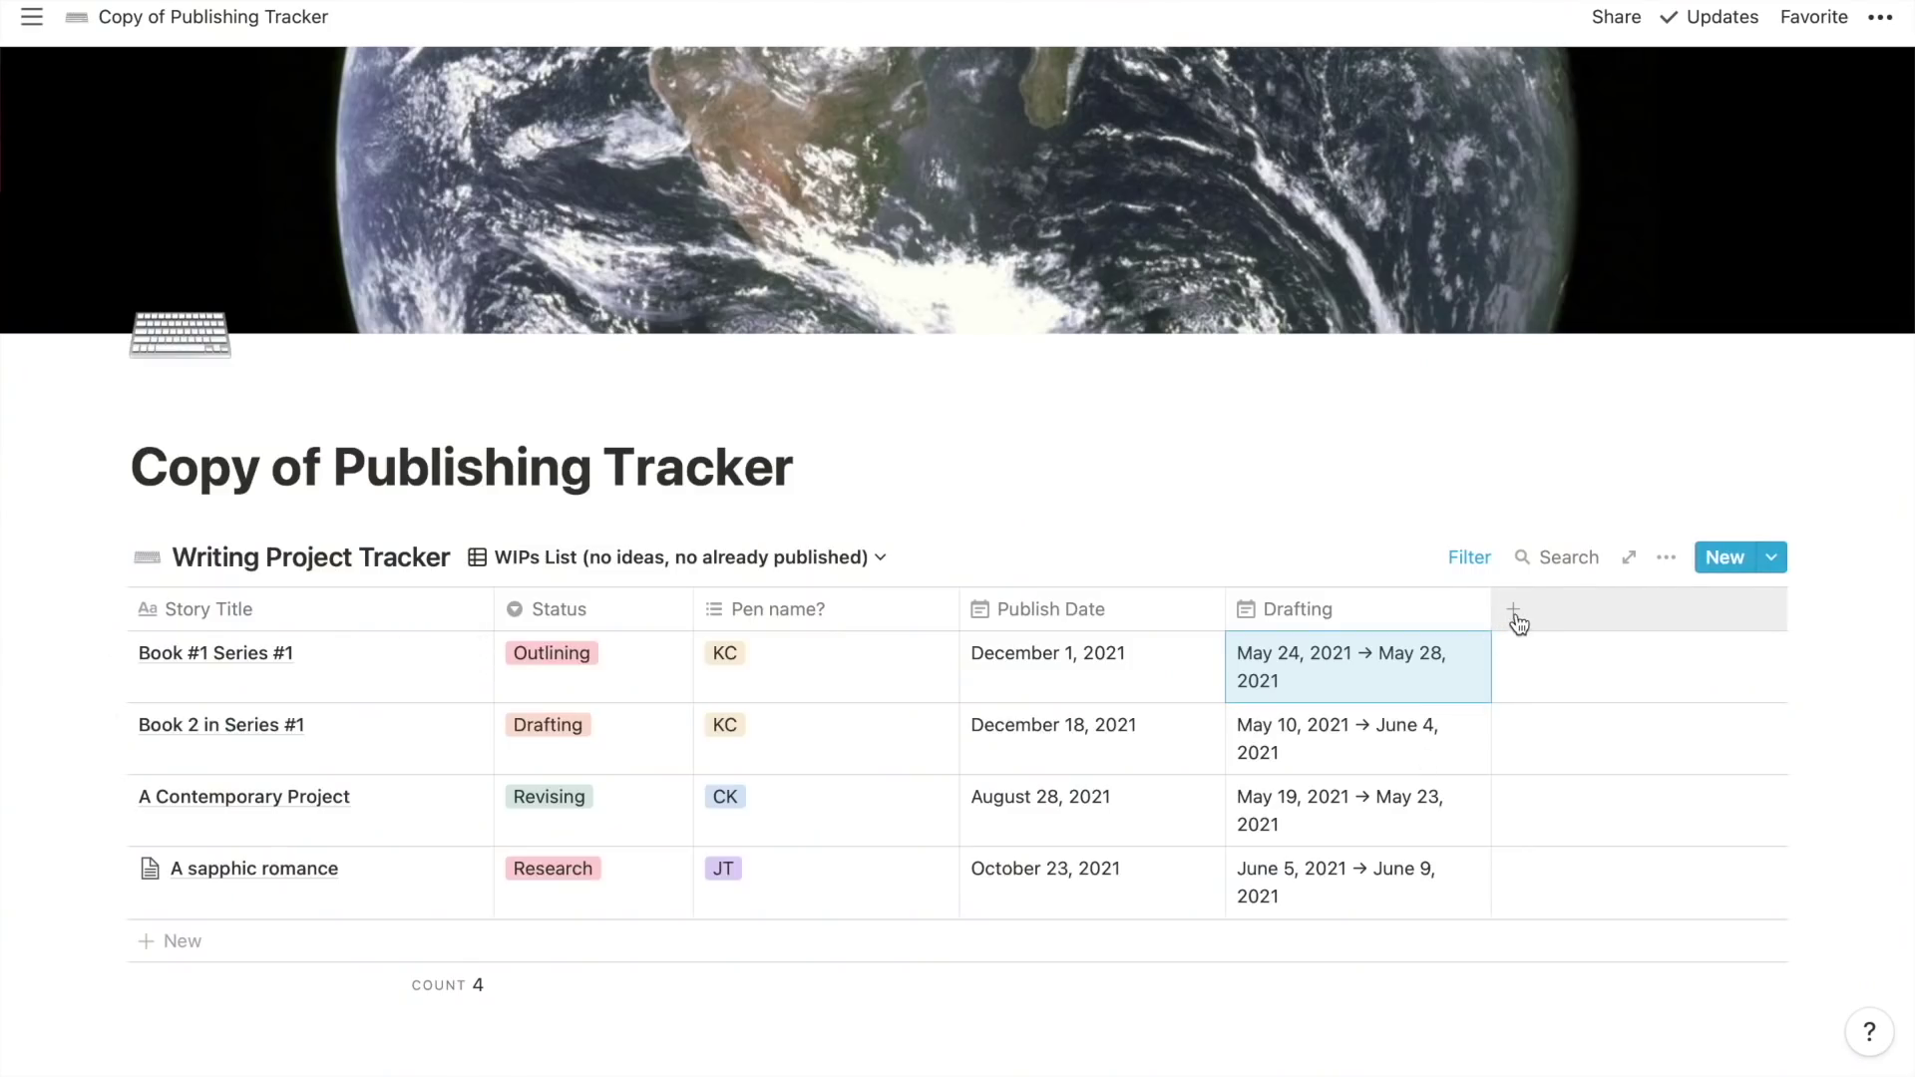
# Add a new date-type column named Revising? to the tracker table
pyautogui.click(1517, 623)
pyautogui.click(1577, 248)
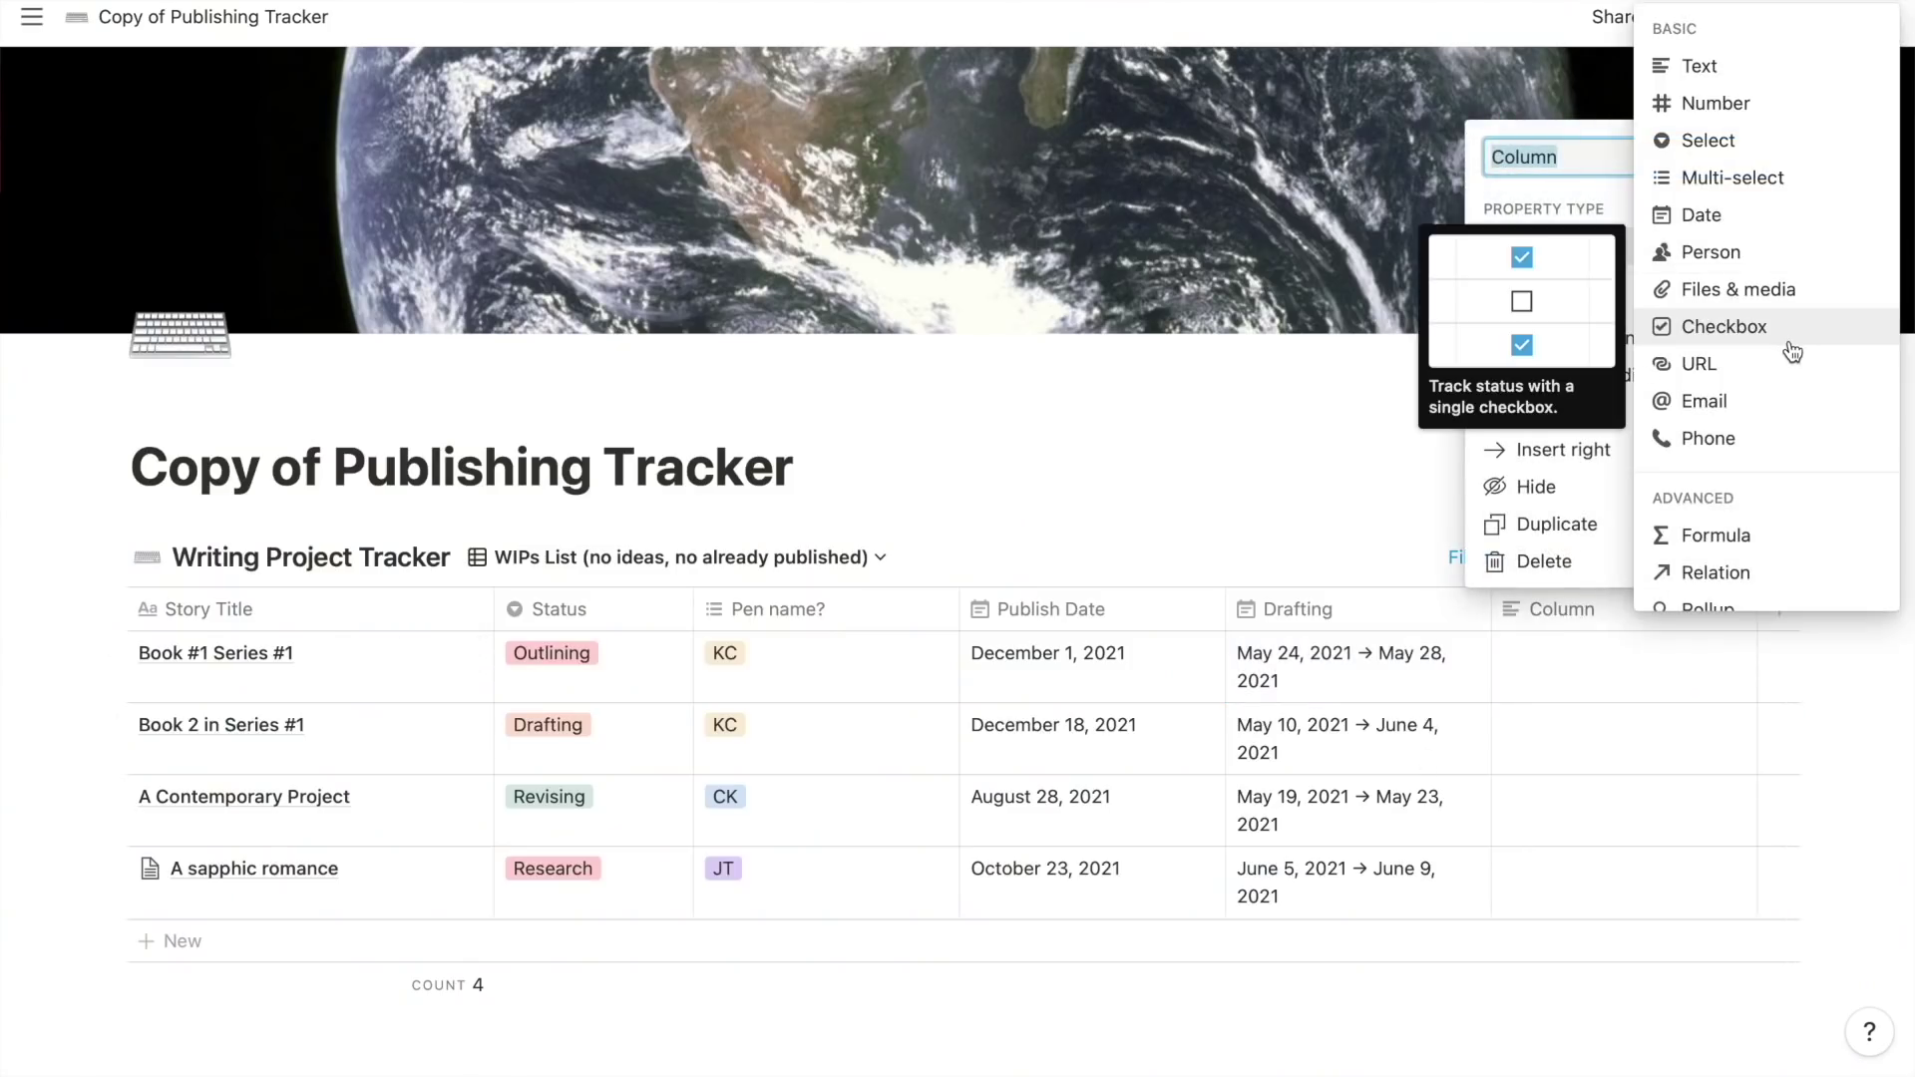
pyautogui.click(1791, 217)
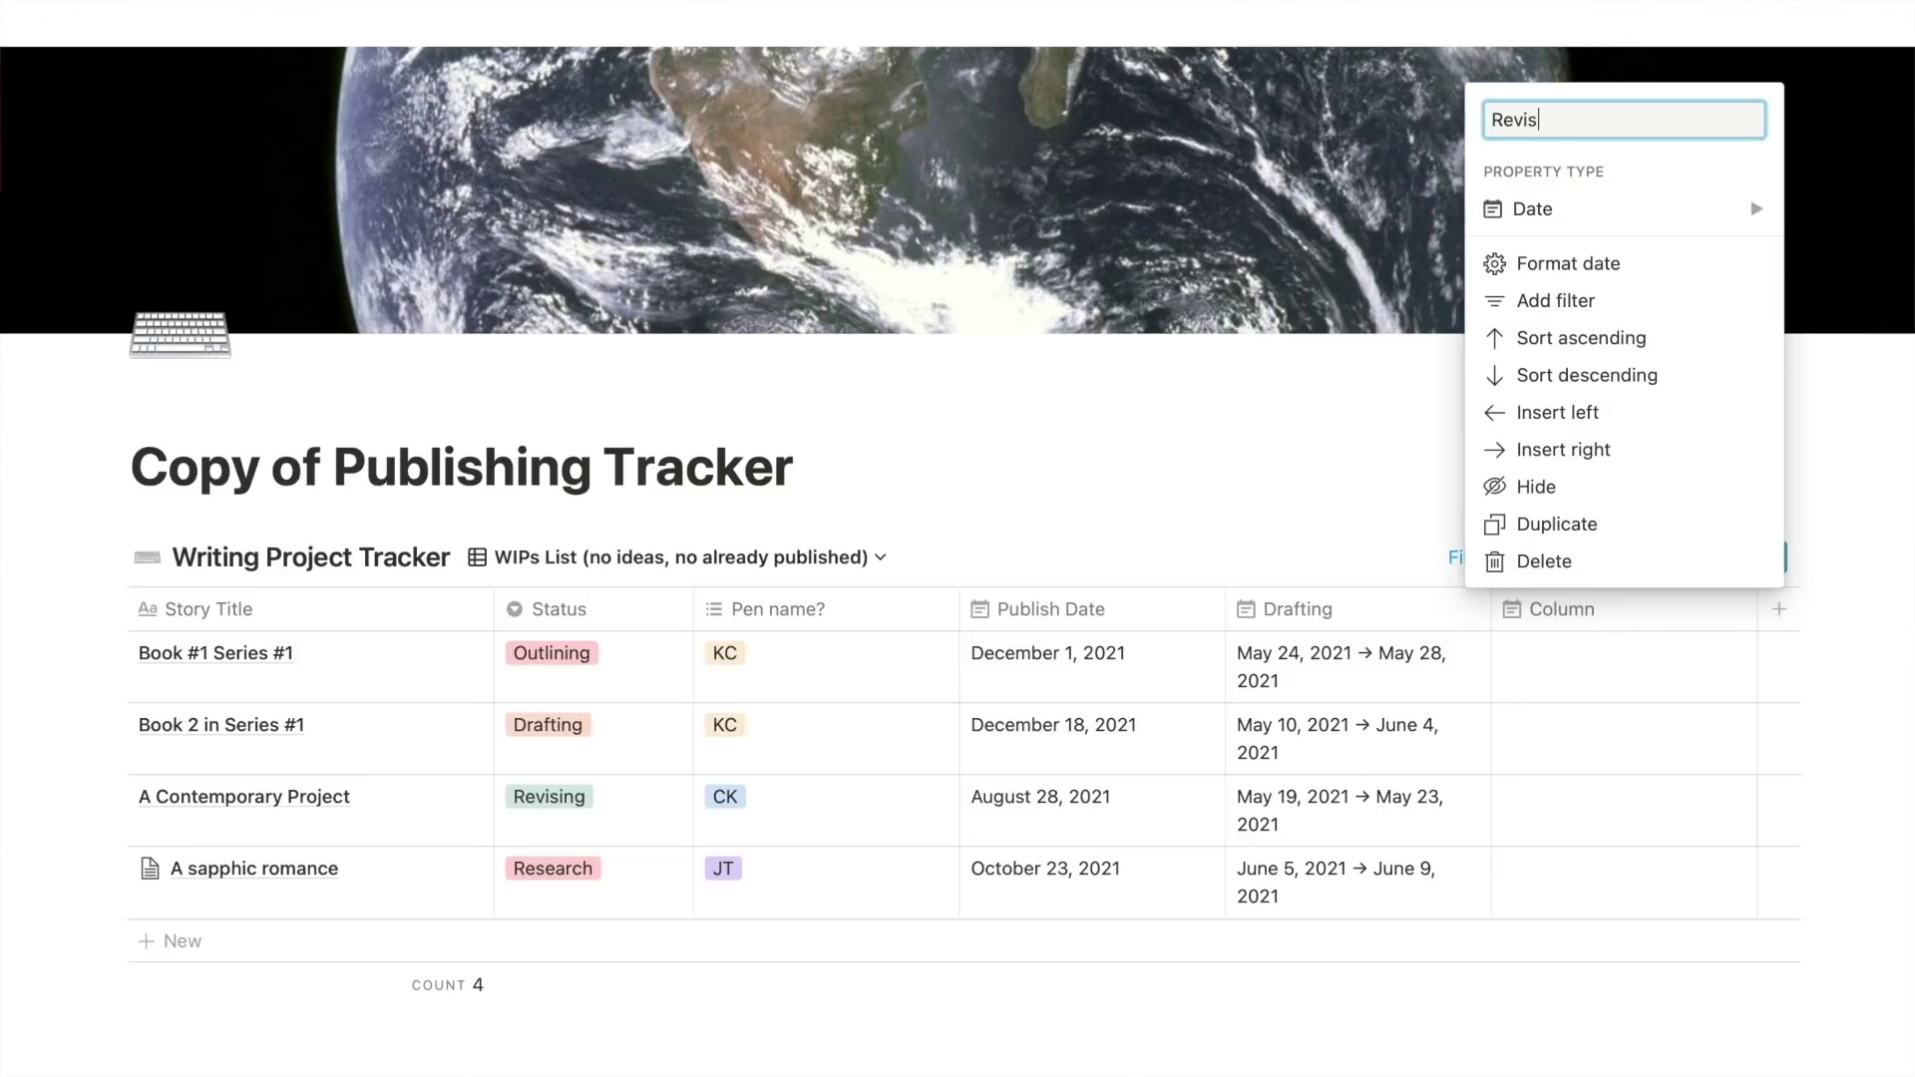
pyautogui.press('Return')
# Give Book #1 Series #1 a Revising? date range of August 1–31, 2021
pyautogui.click(1577, 688)
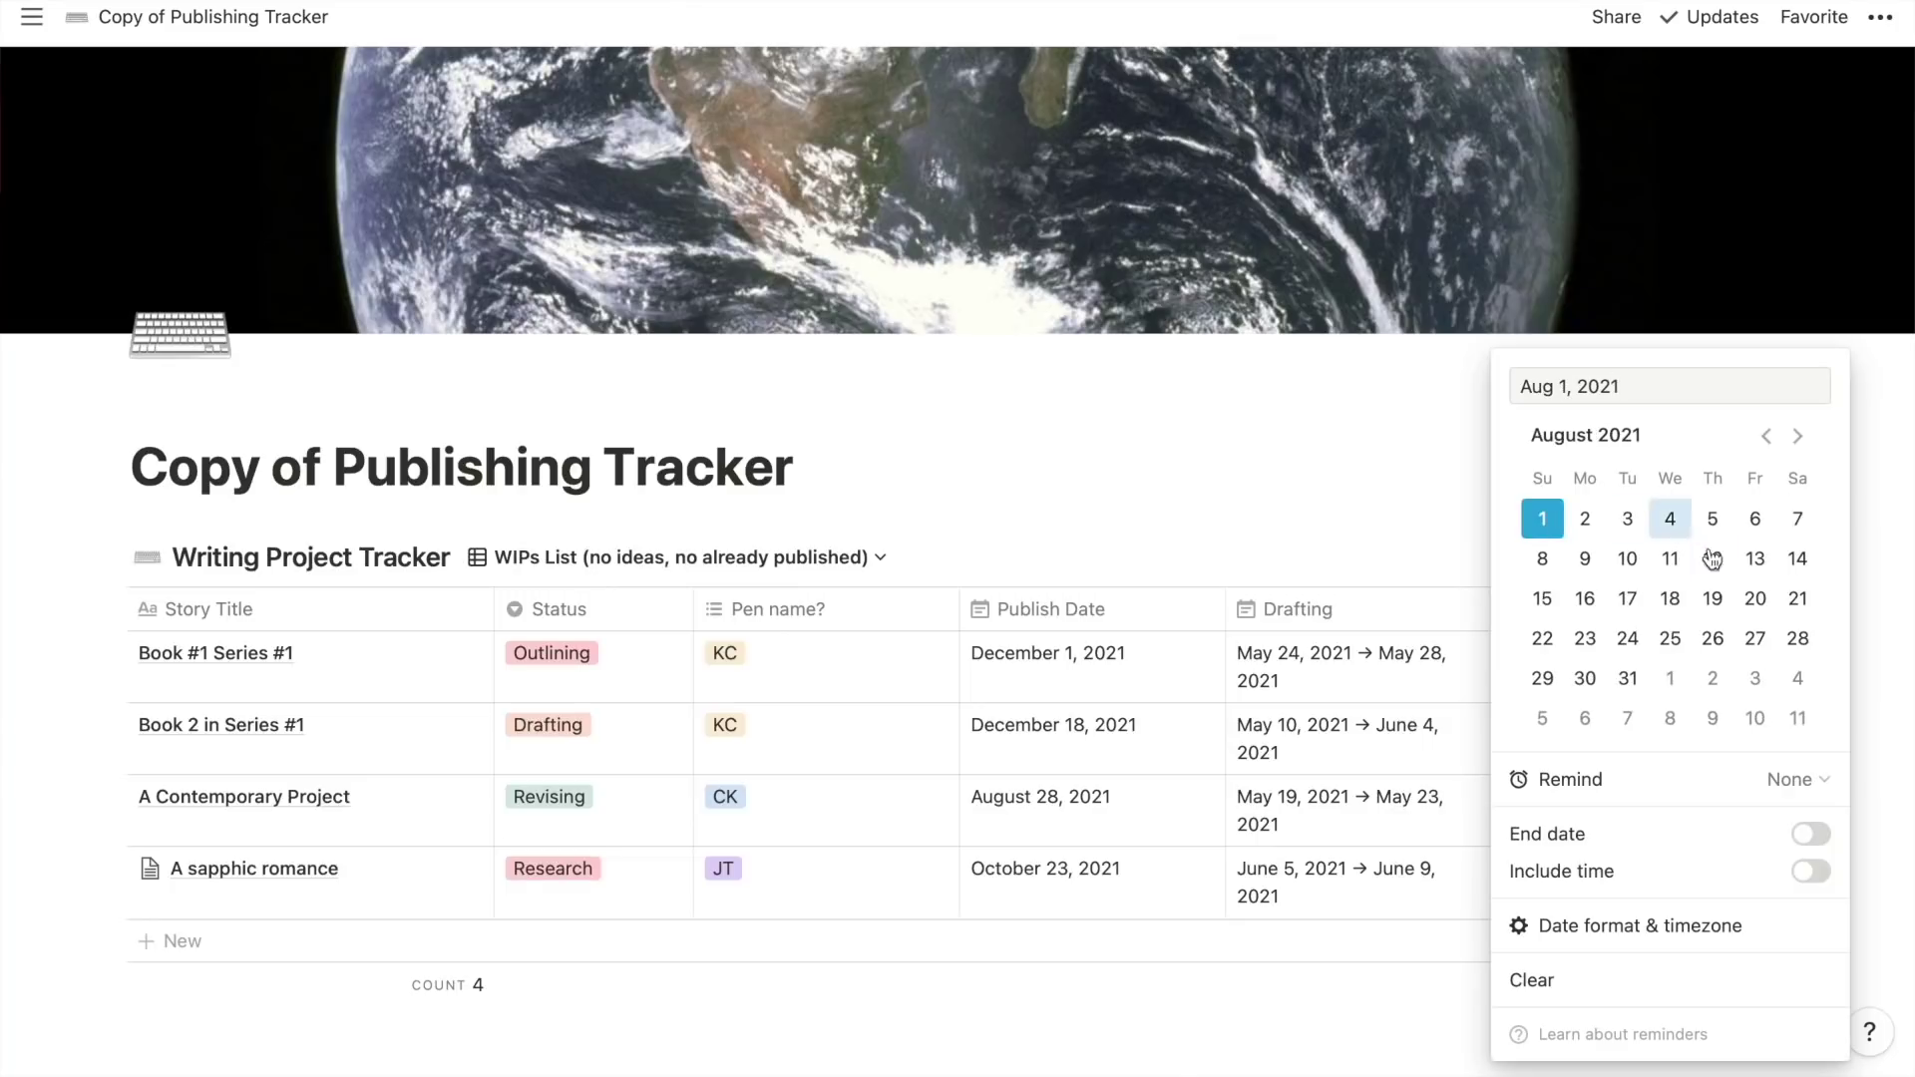
pyautogui.click(1810, 834)
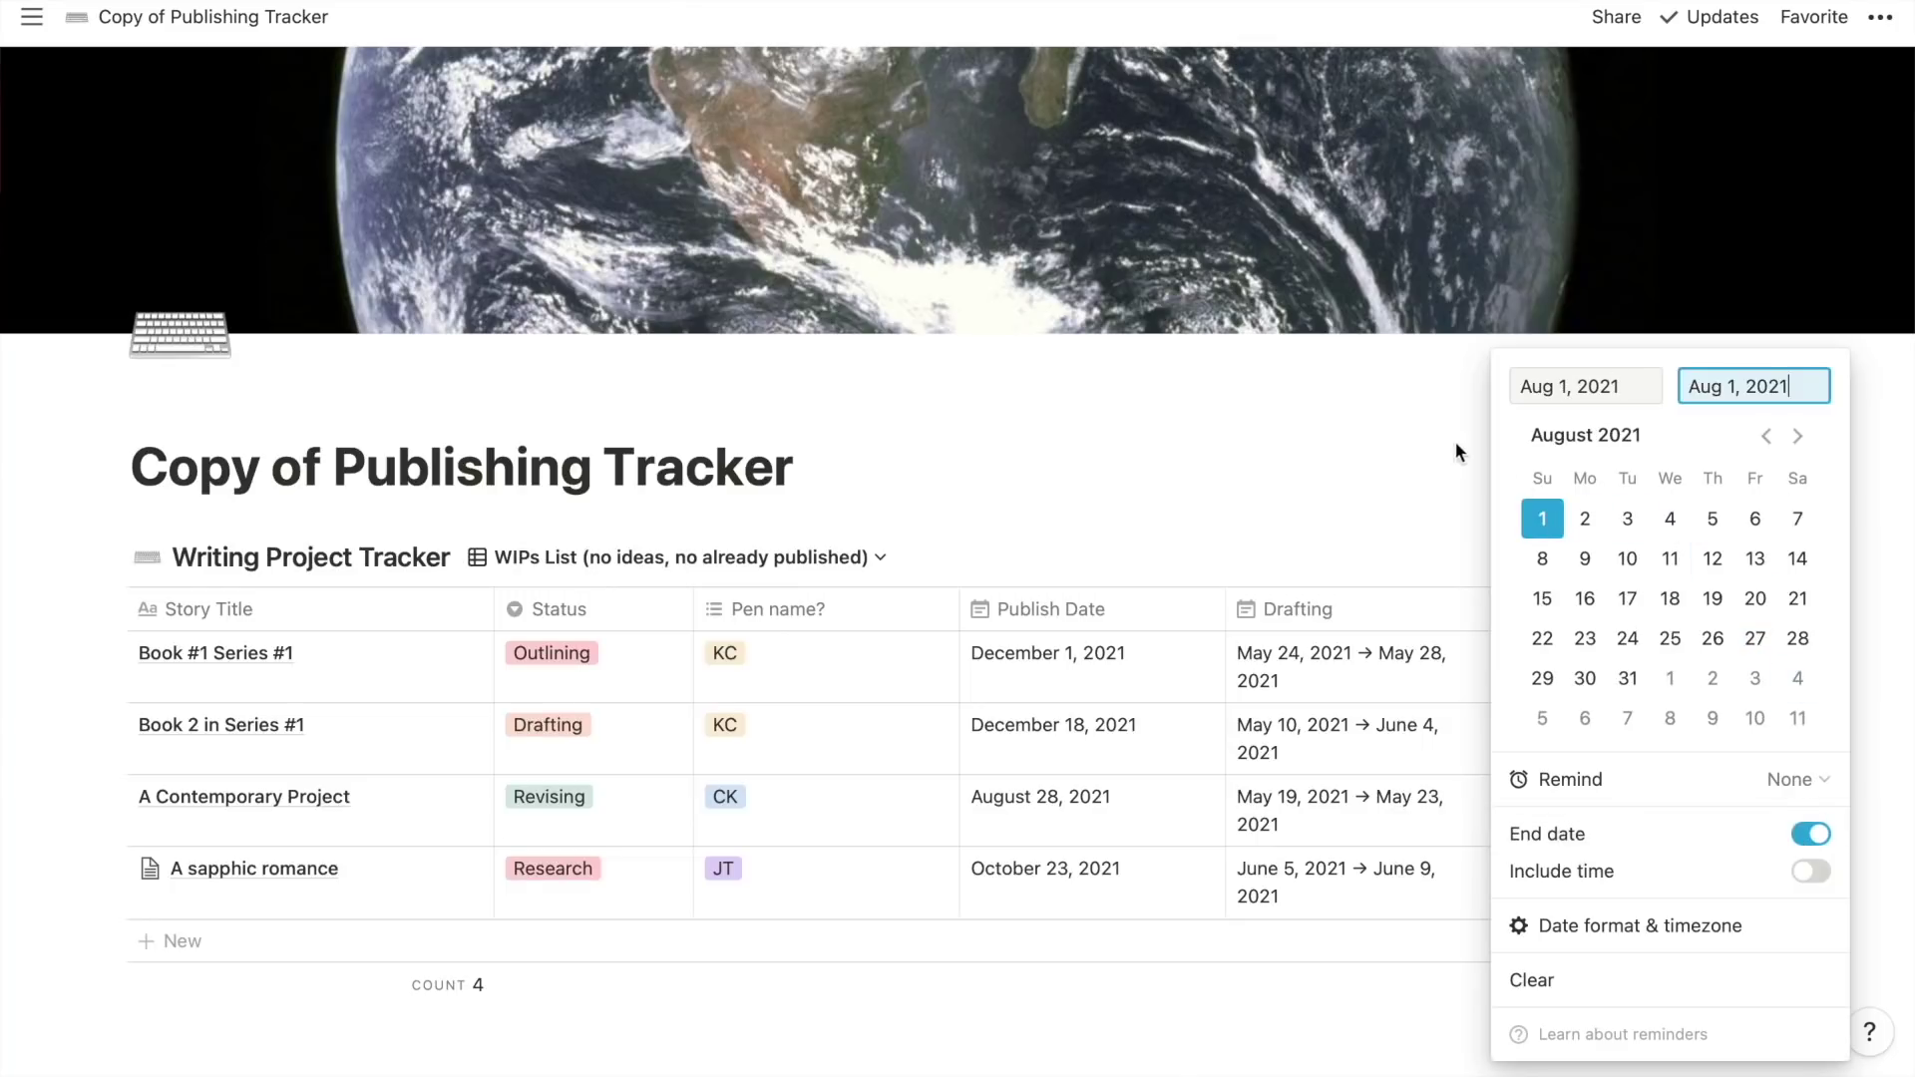
pyautogui.click(1638, 676)
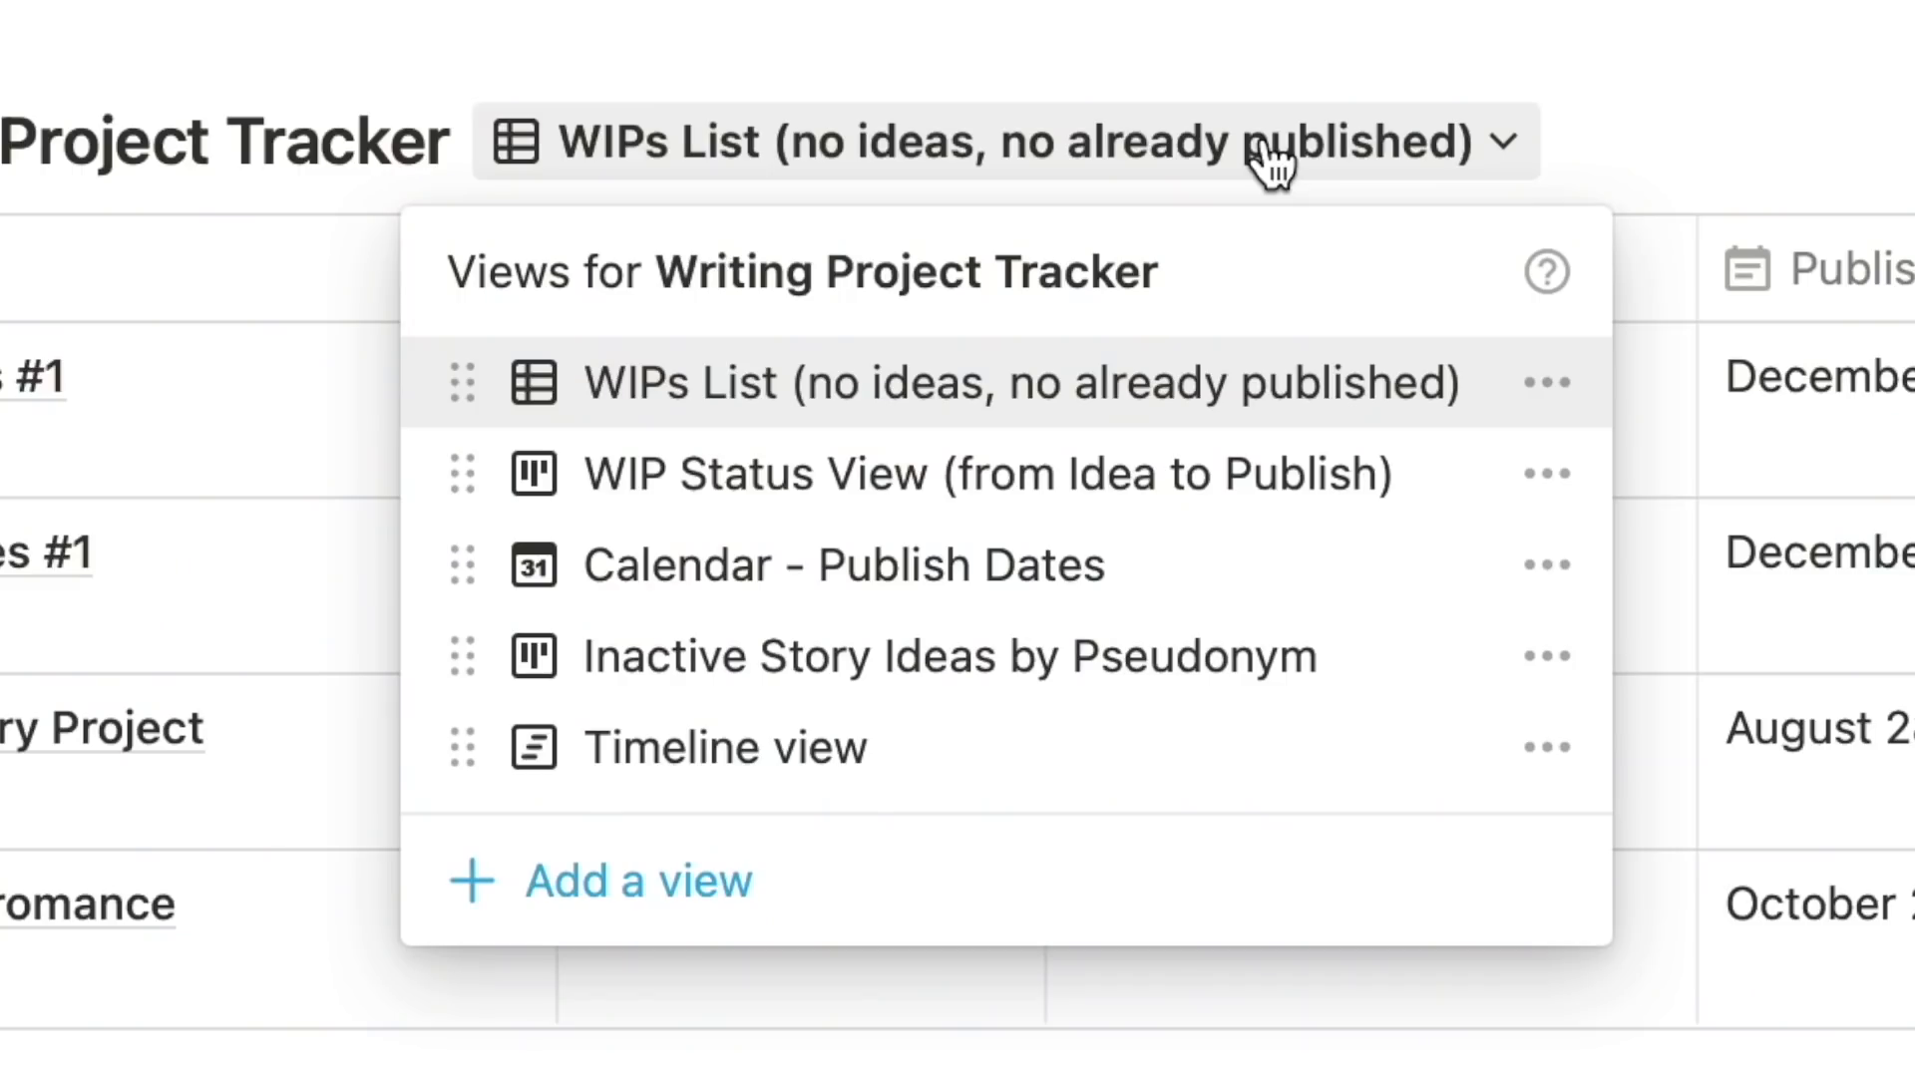
# Switch to the WIP Status View board and scroll across its Idea-to-Publish stages
pyautogui.click(1388, 478)
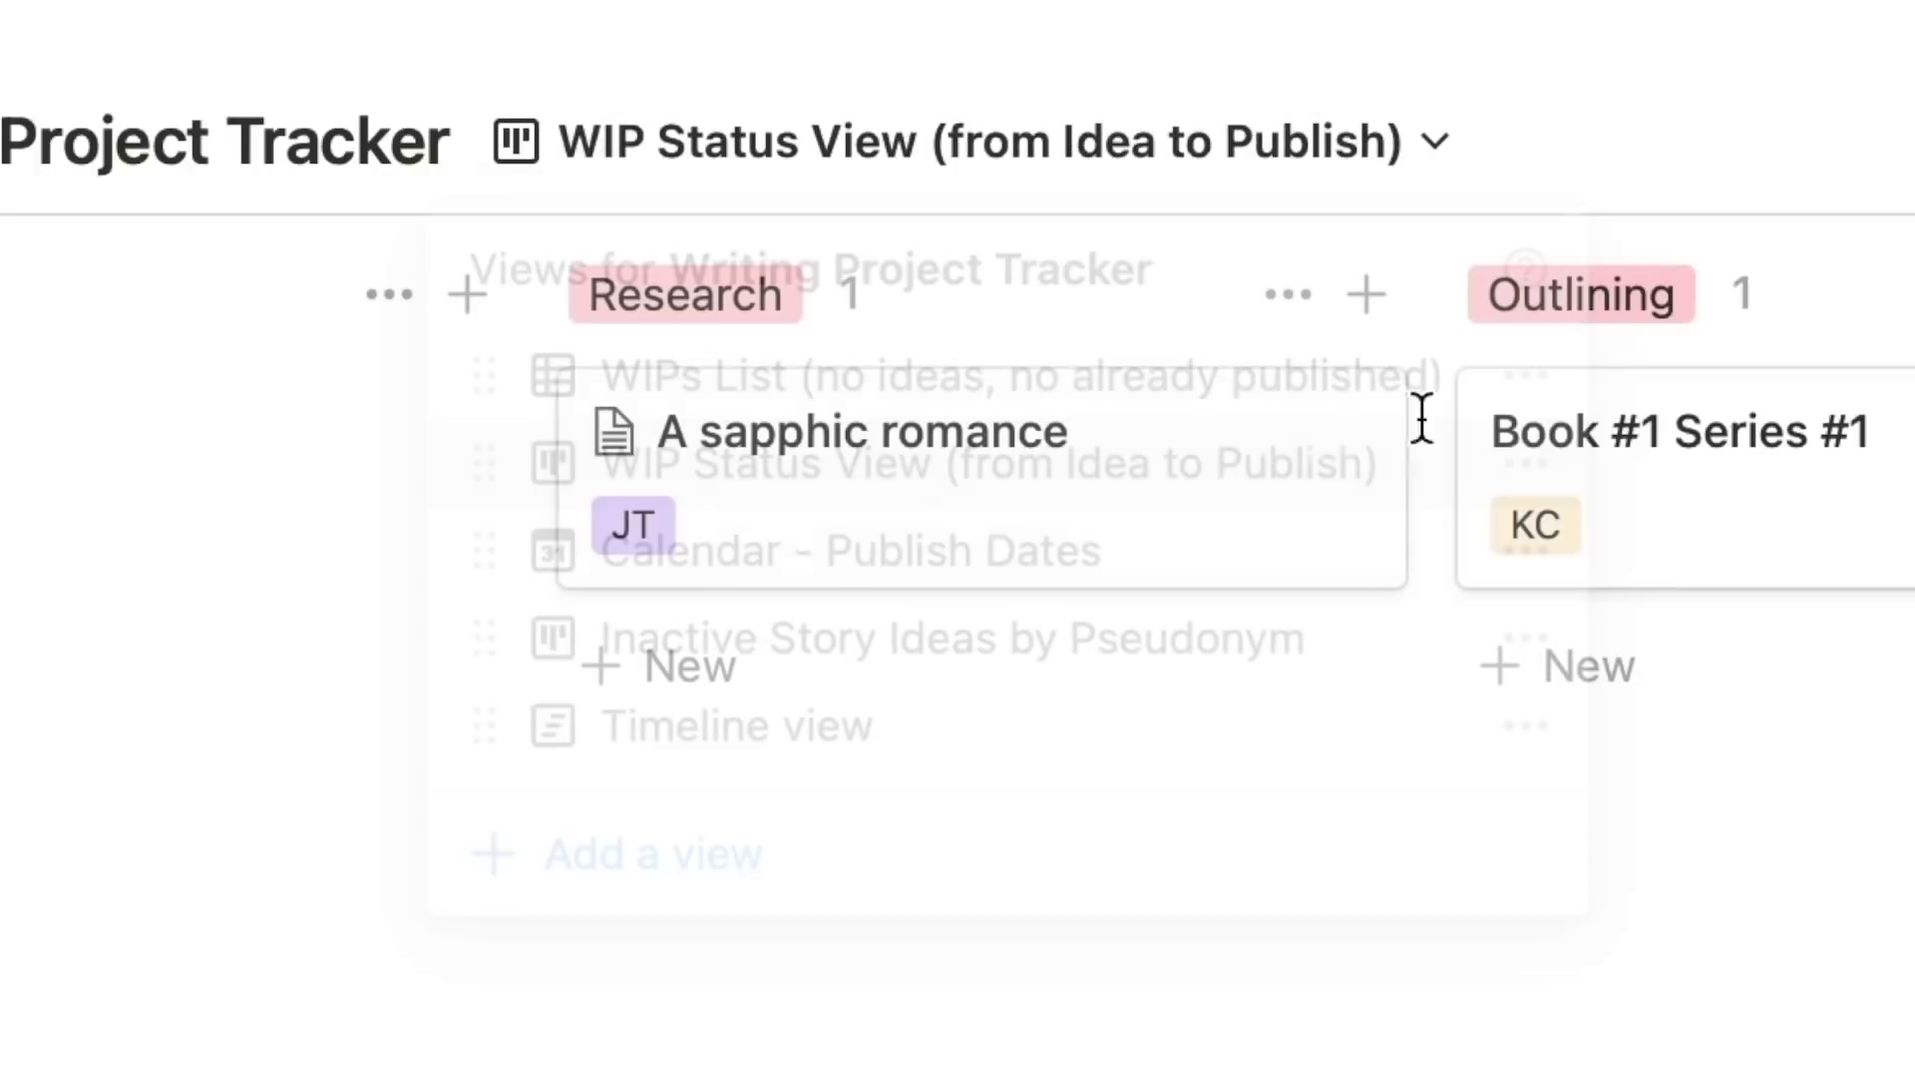
pyautogui.hscroll(15, 1147, 676)
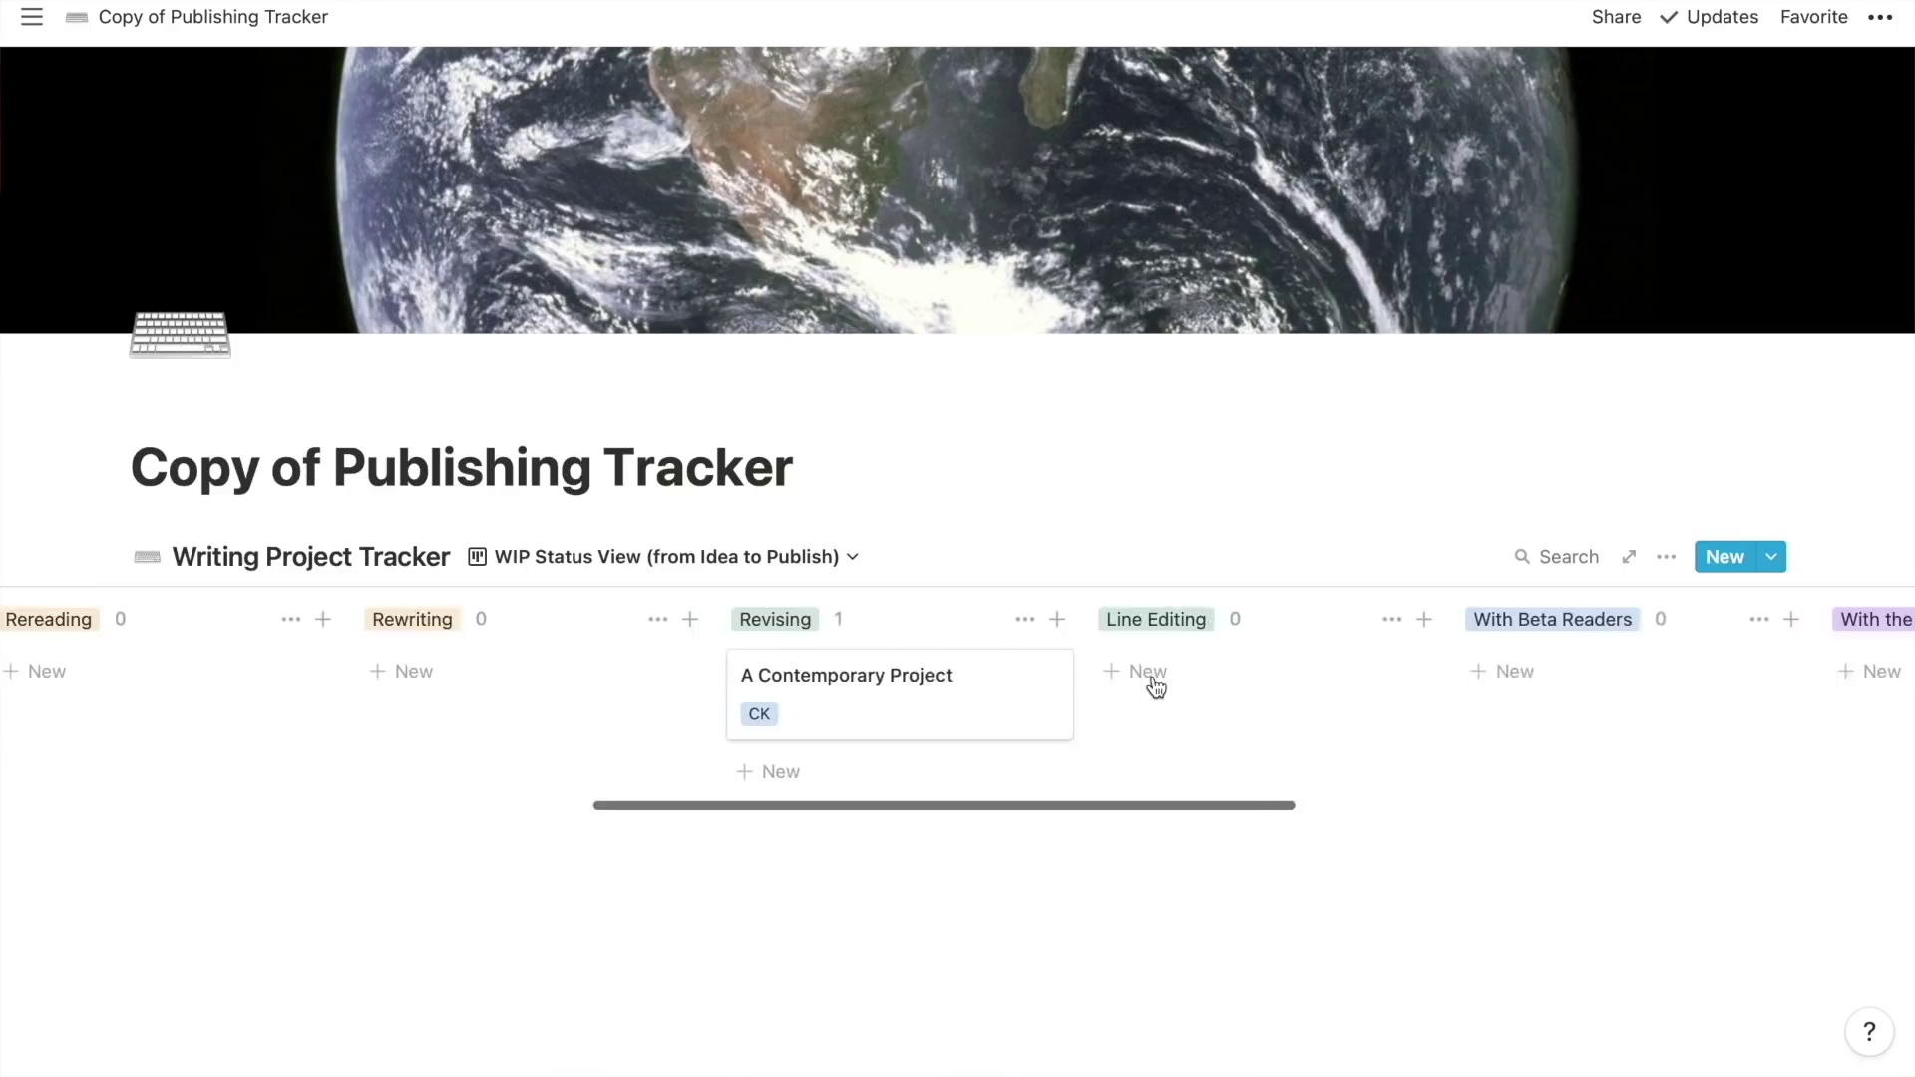
pyautogui.hscroll(20, 1152, 686)
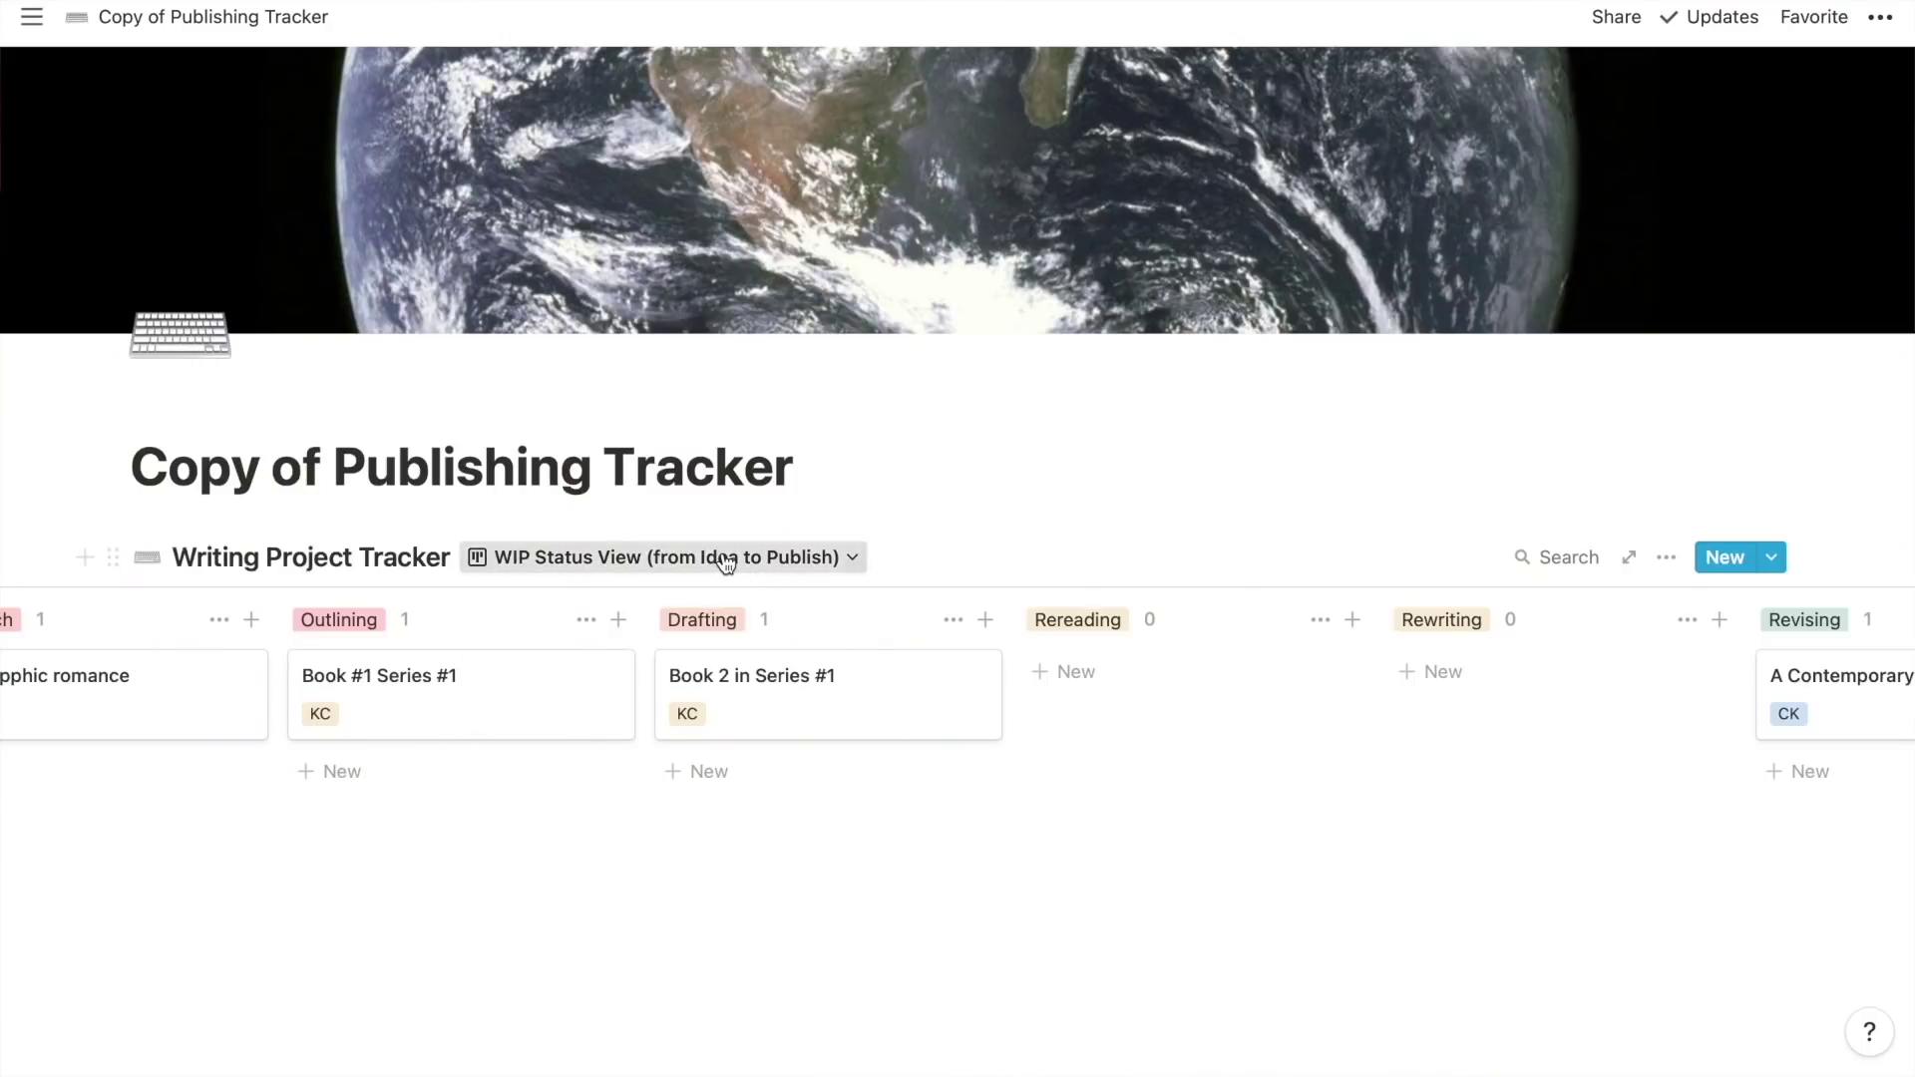
# In Calendar - Publish Dates view, move A sapphic romance from October 23 to October 21
pyautogui.click(688, 557)
pyautogui.click(743, 733)
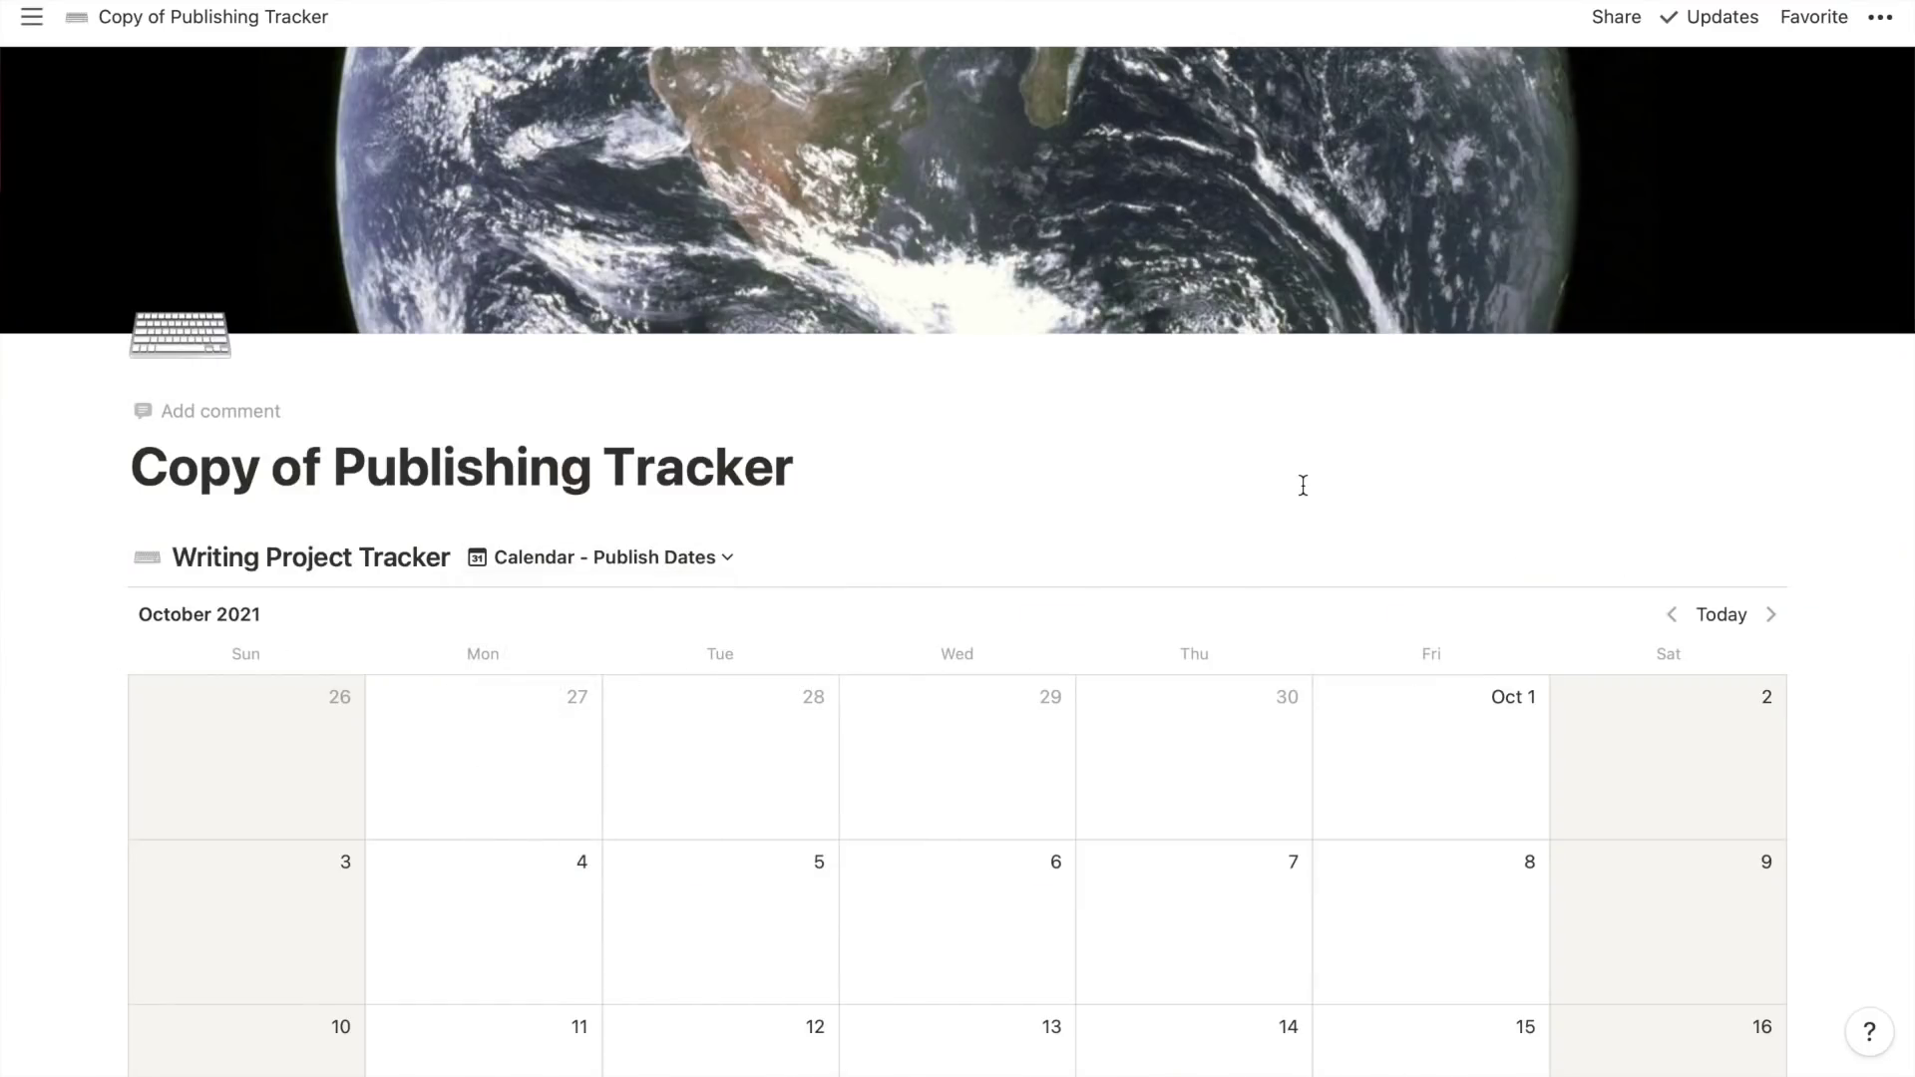
pyautogui.scroll(-5, 1303, 485)
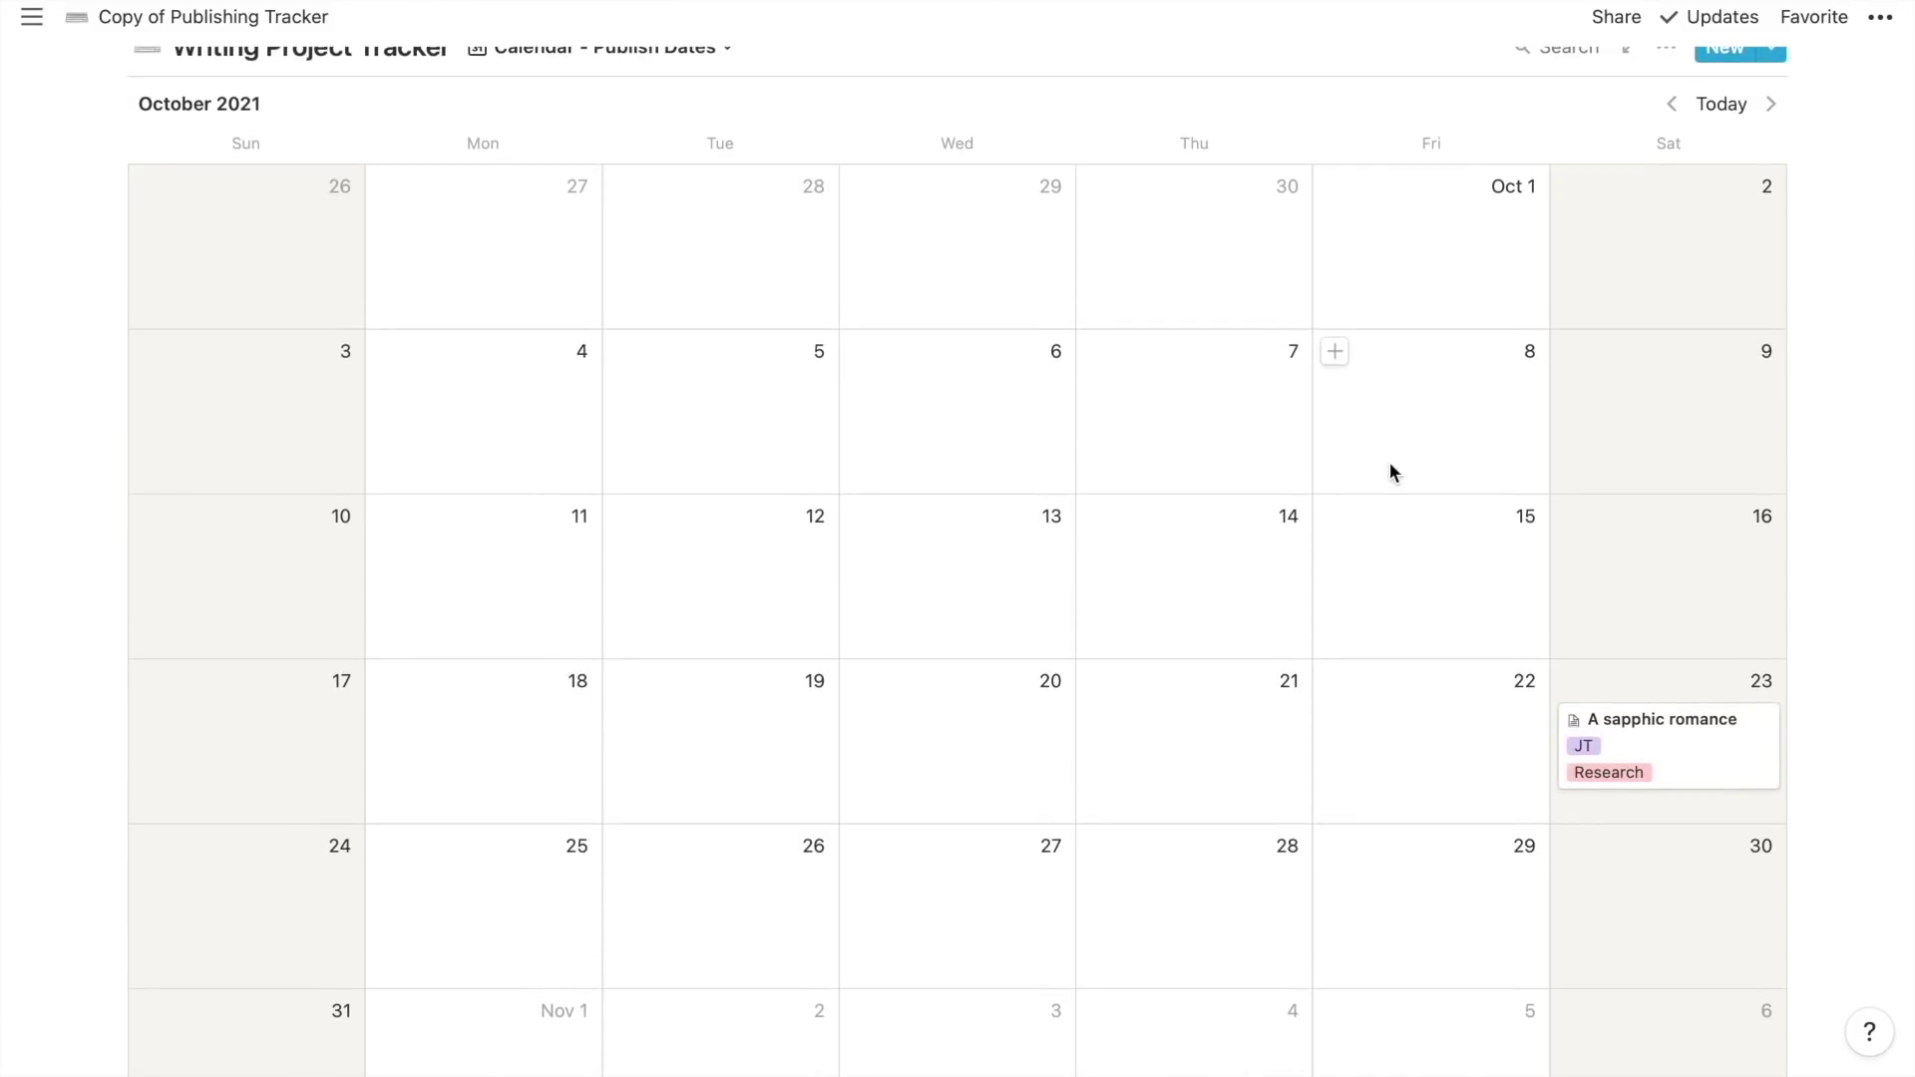
pyautogui.scroll(-1, 1390, 469)
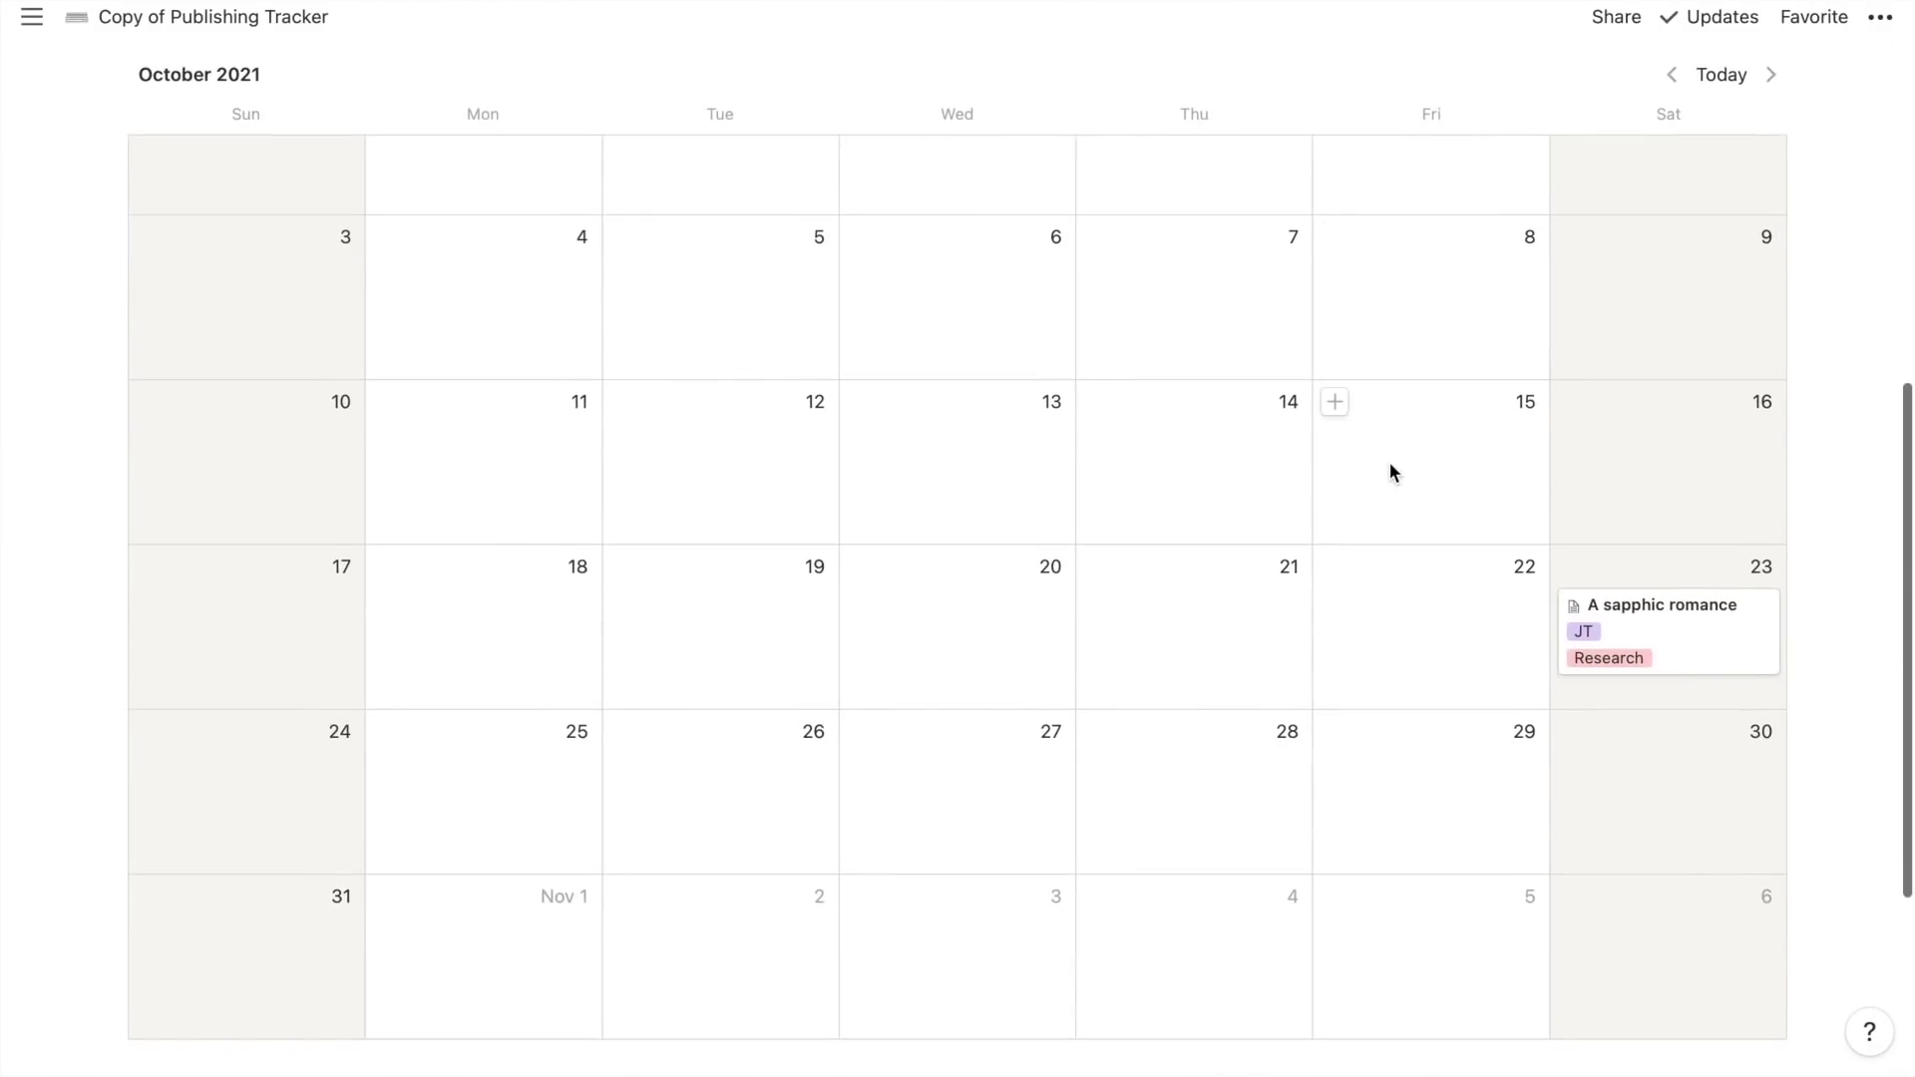
pyautogui.scroll(2, 1393, 471)
pyautogui.moveTo(1709, 799); pyautogui.dragTo(1259, 826)
pyautogui.click(1259, 823)
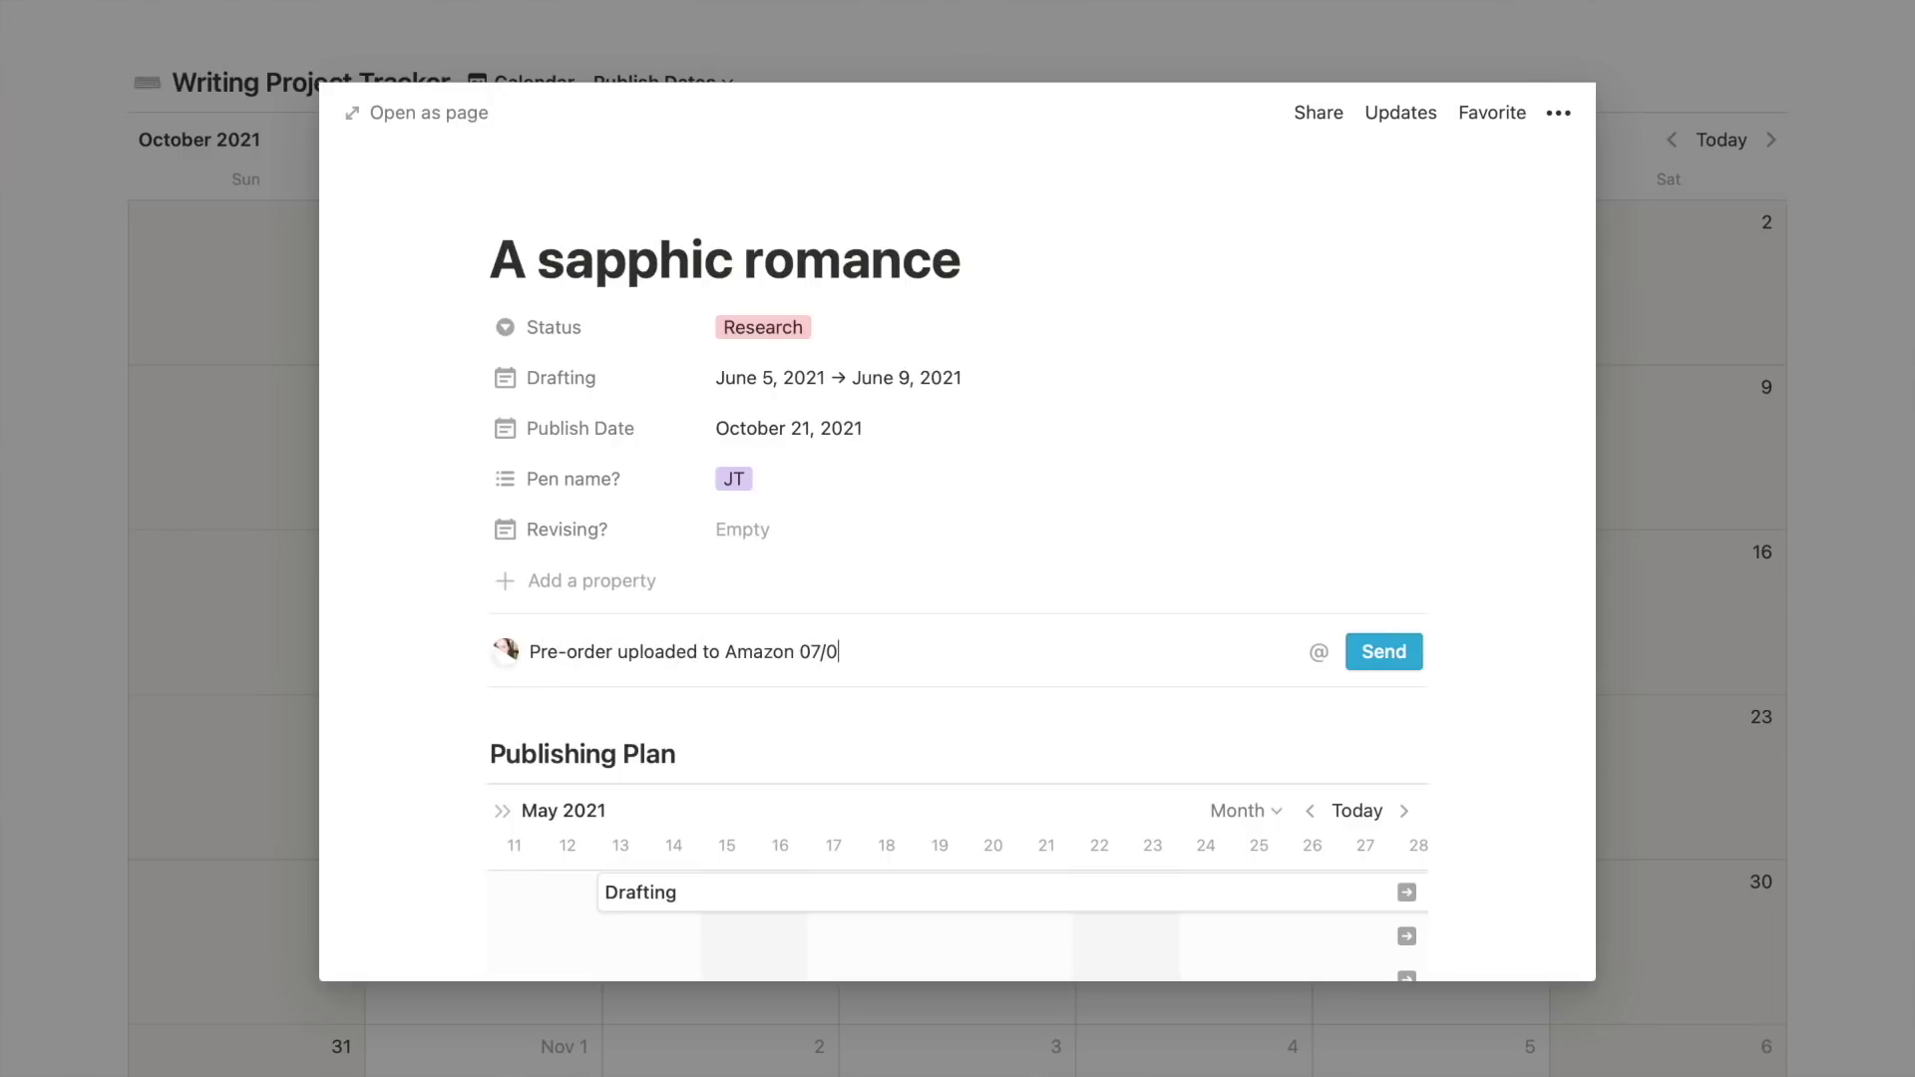
# Post 'Pre-order uploaded to Amazon 07/07/2021' and add an empty block below Publishing Plan
pyautogui.click(1399, 650)
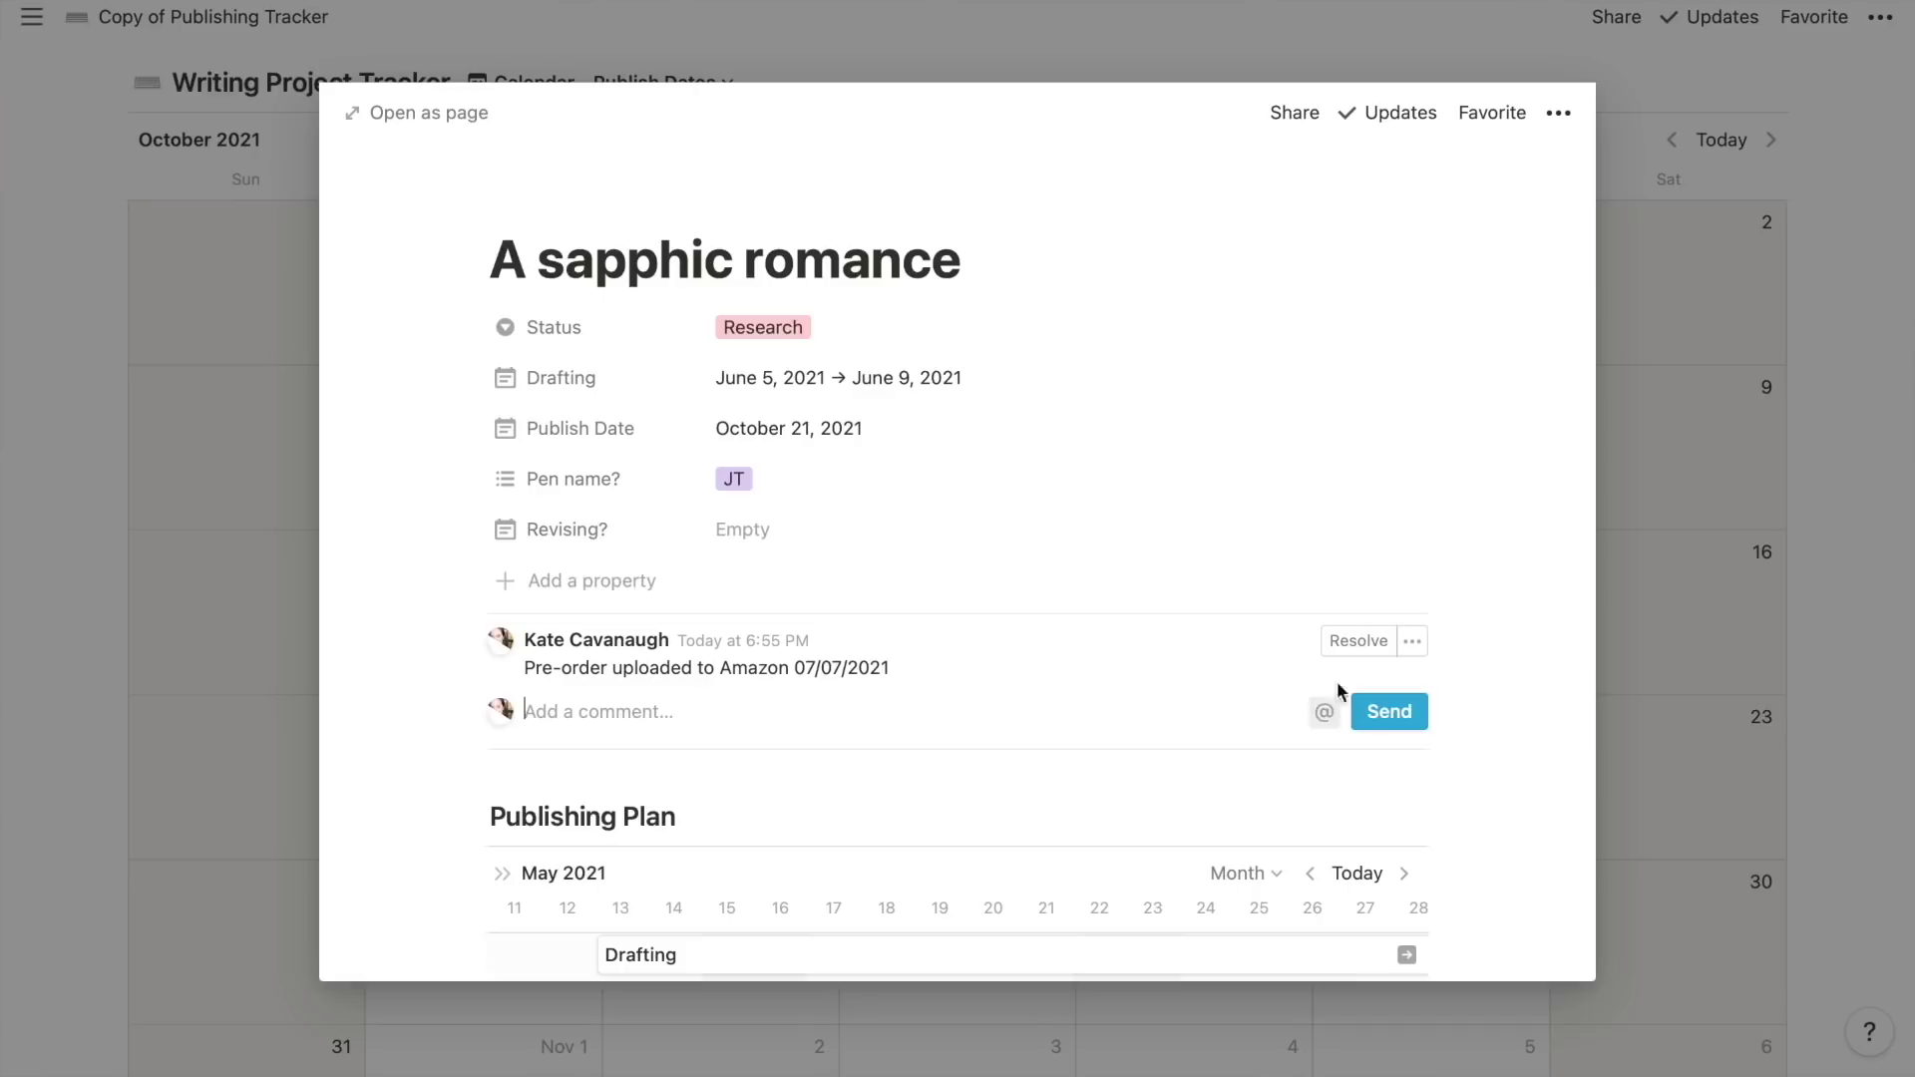
pyautogui.scroll(-3, 529, 591)
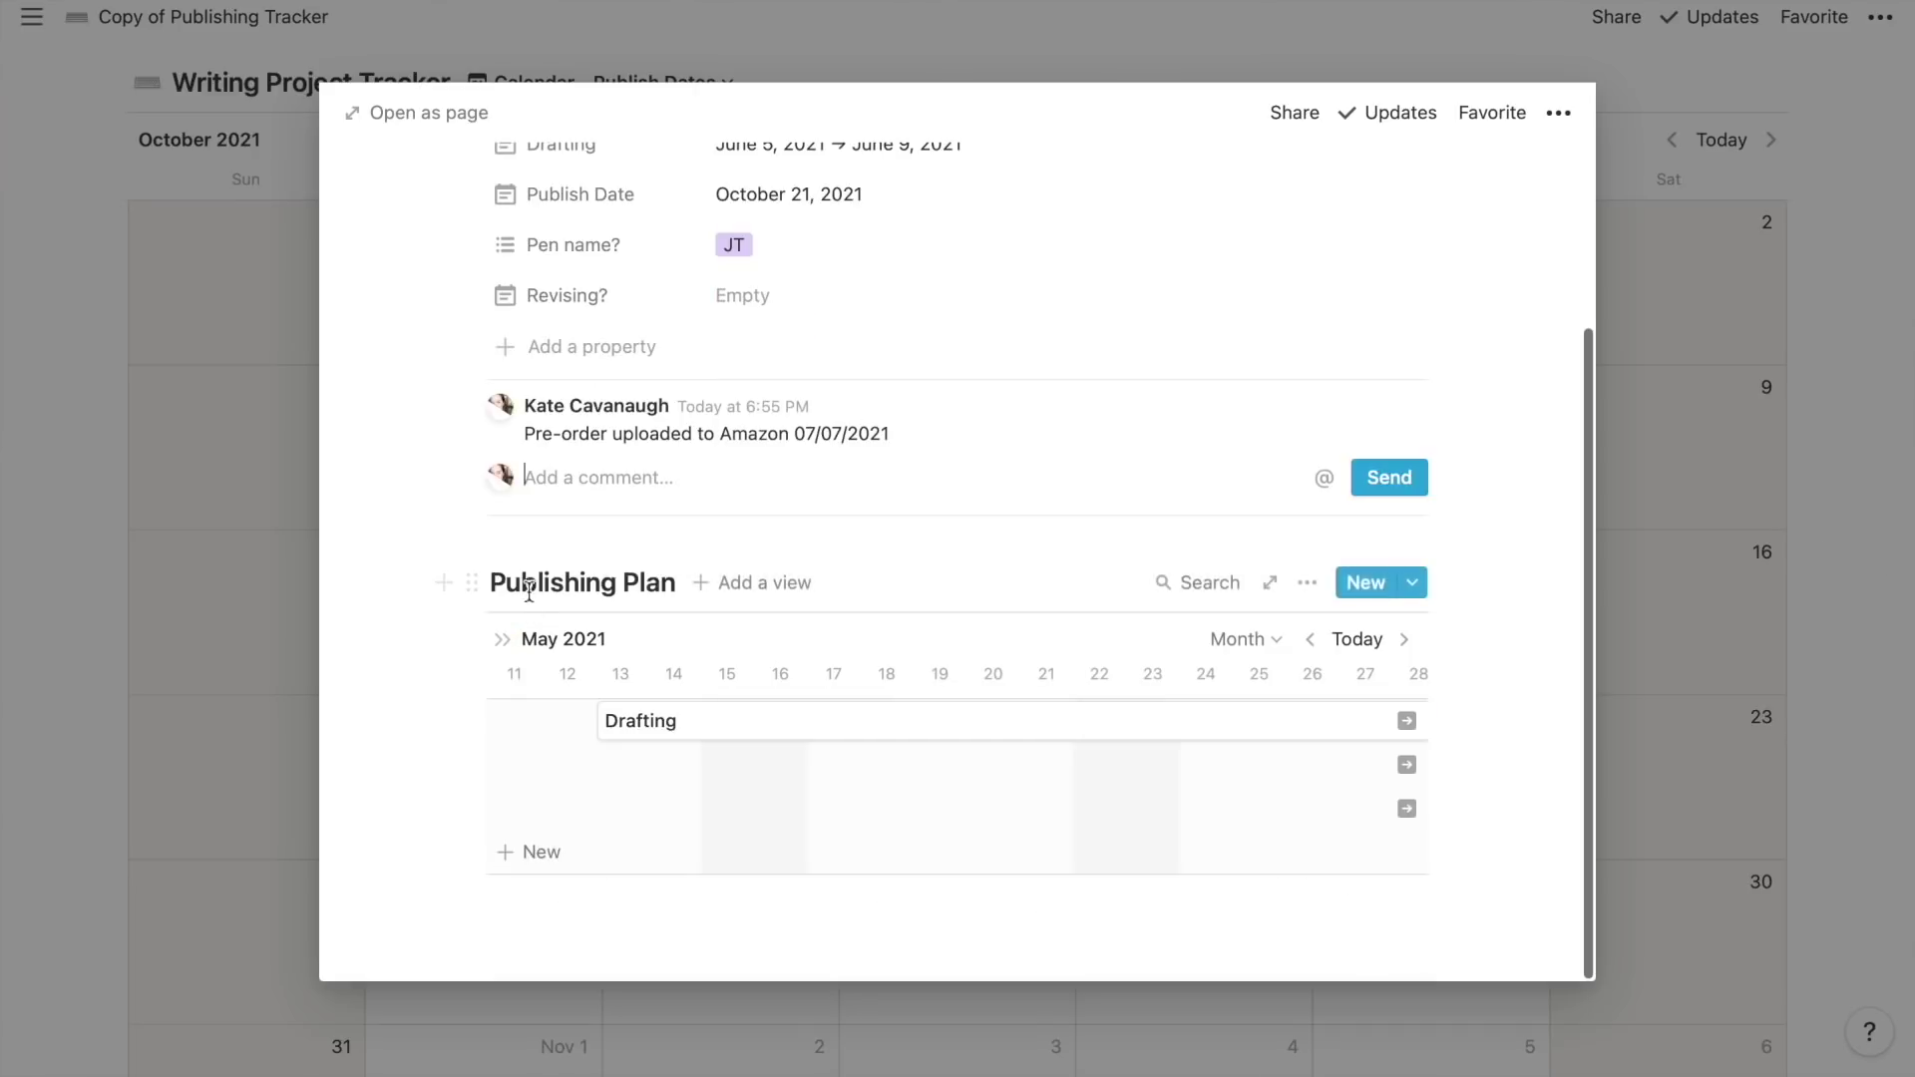
pyautogui.click(444, 584)
pyautogui.press('Escape')
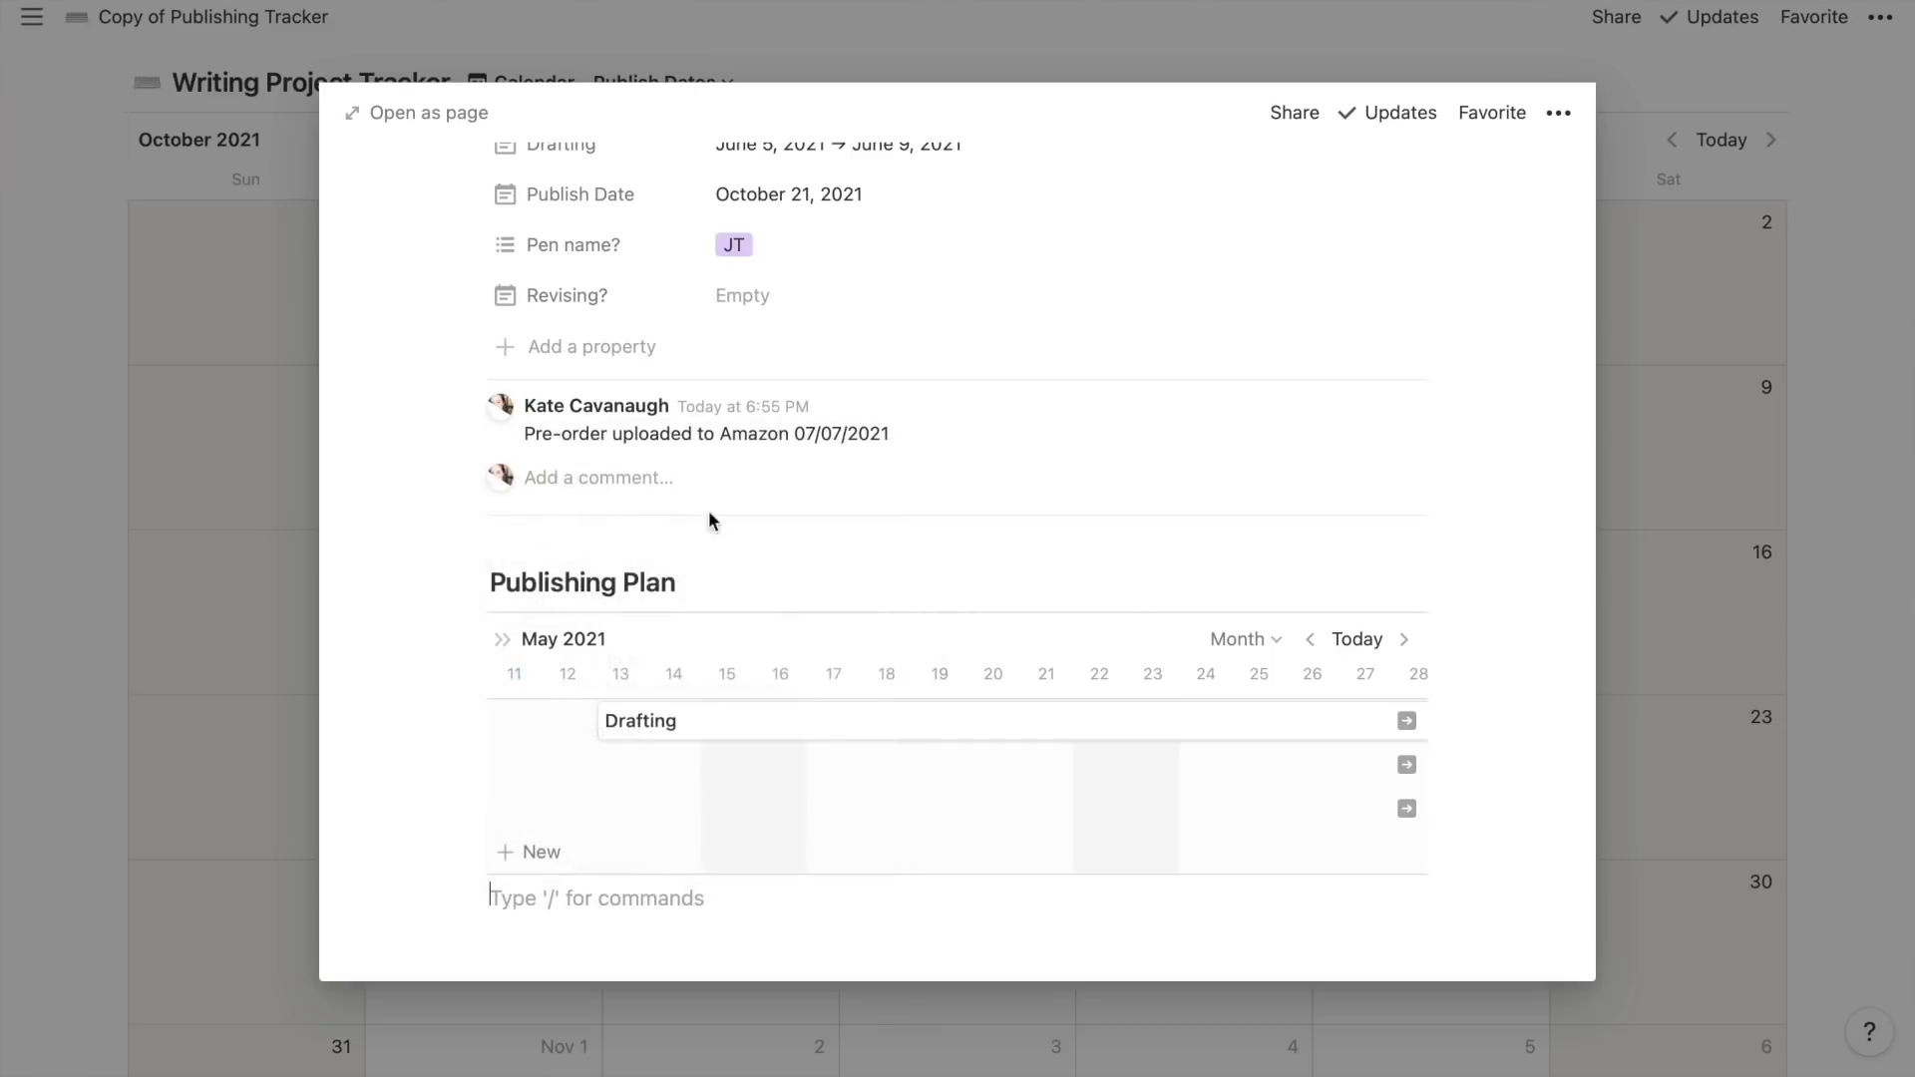
pyautogui.scroll(-1, 955, 750)
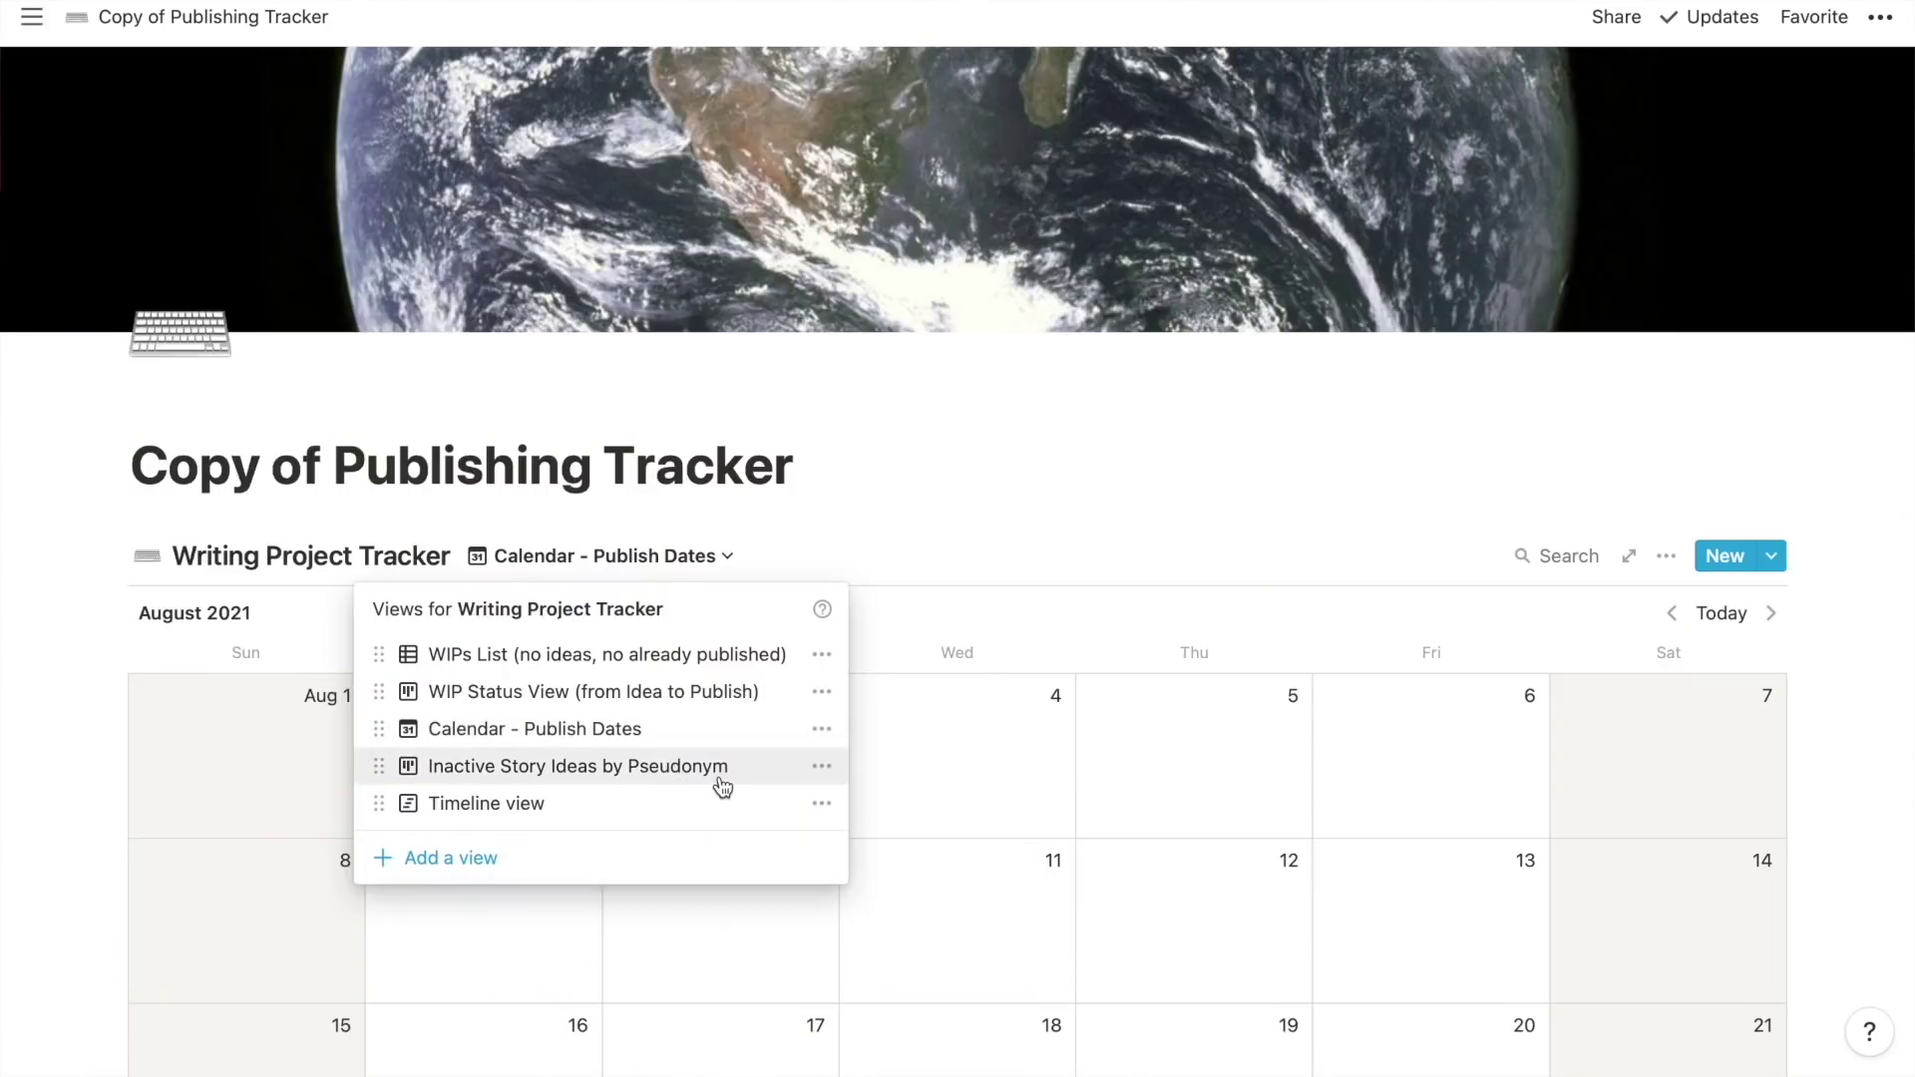
# Switch the copied tracker to the Inactive Story Ideas by Pseudonym board
pyautogui.click(722, 787)
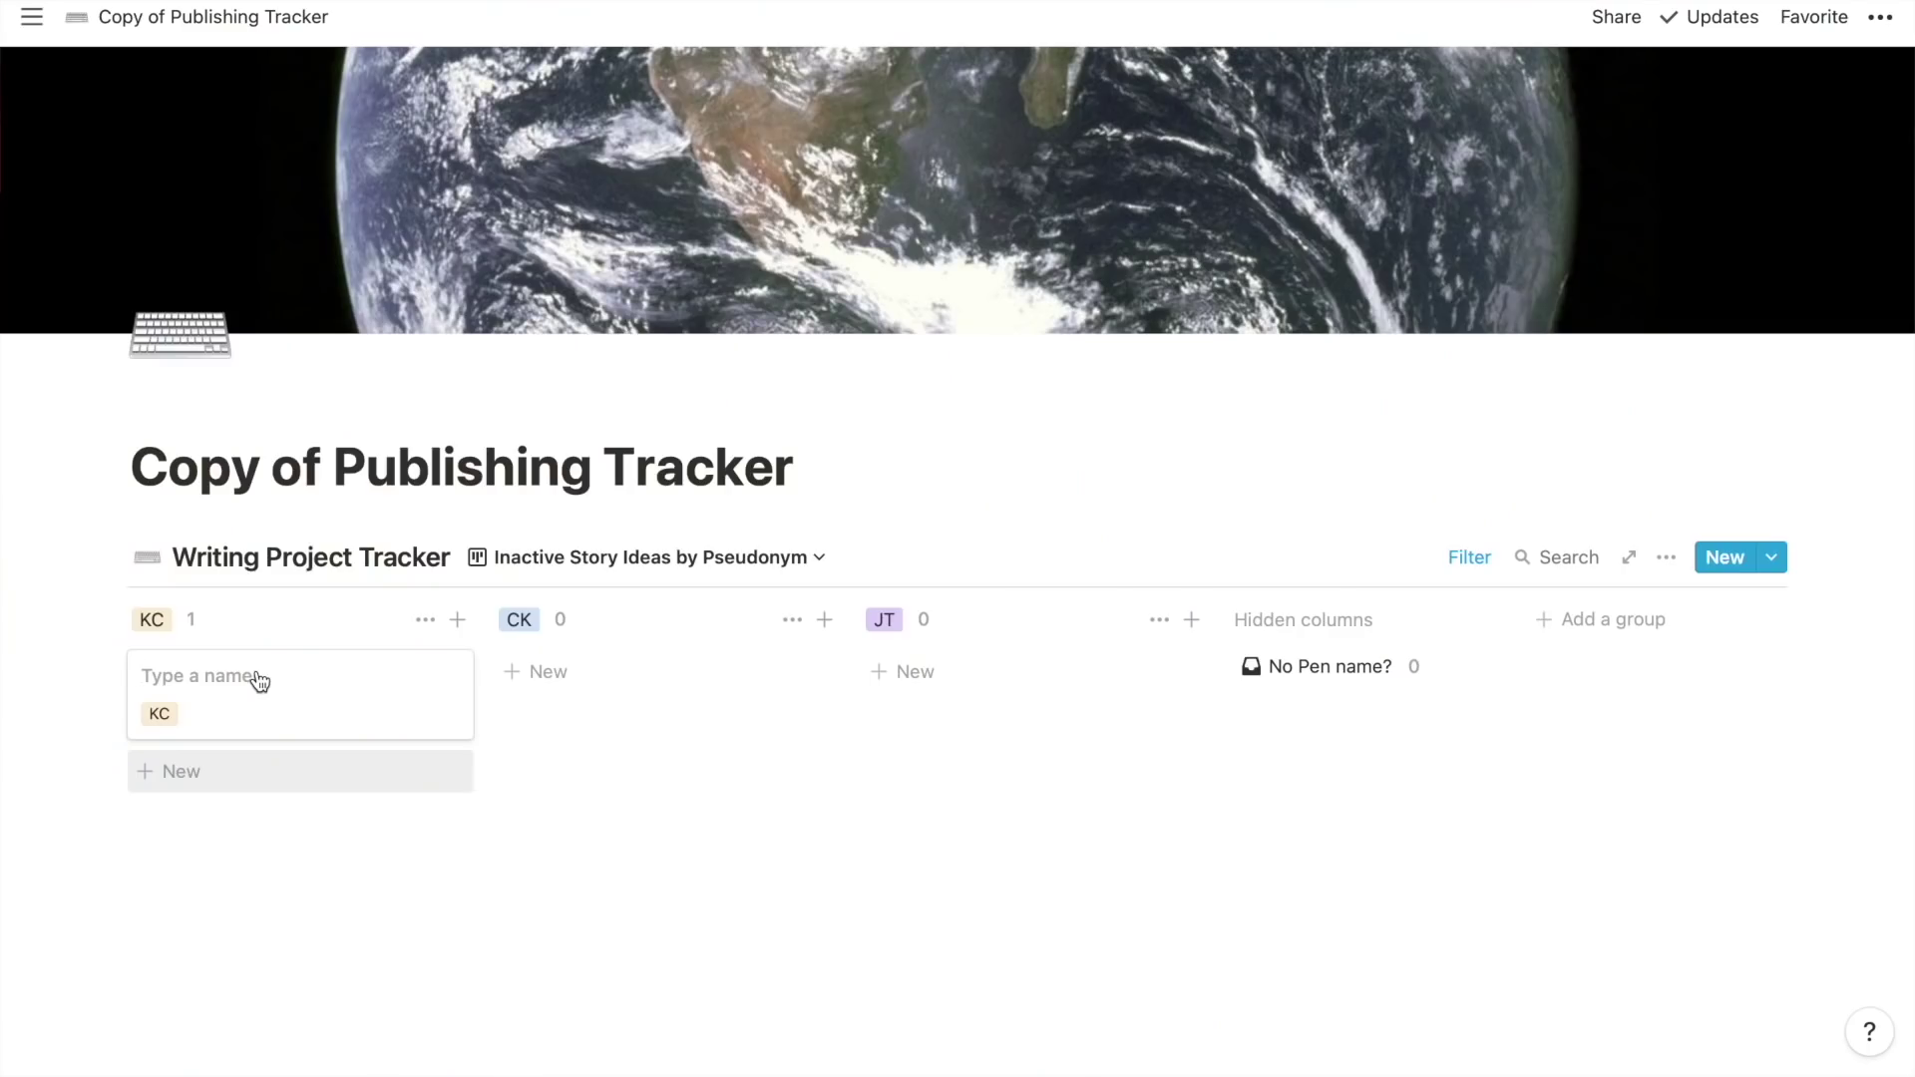
# Type 'Fa' as the name of the new KC story-idea card and finish editing
pyautogui.write('Fantasy Sci-Fi Merger')
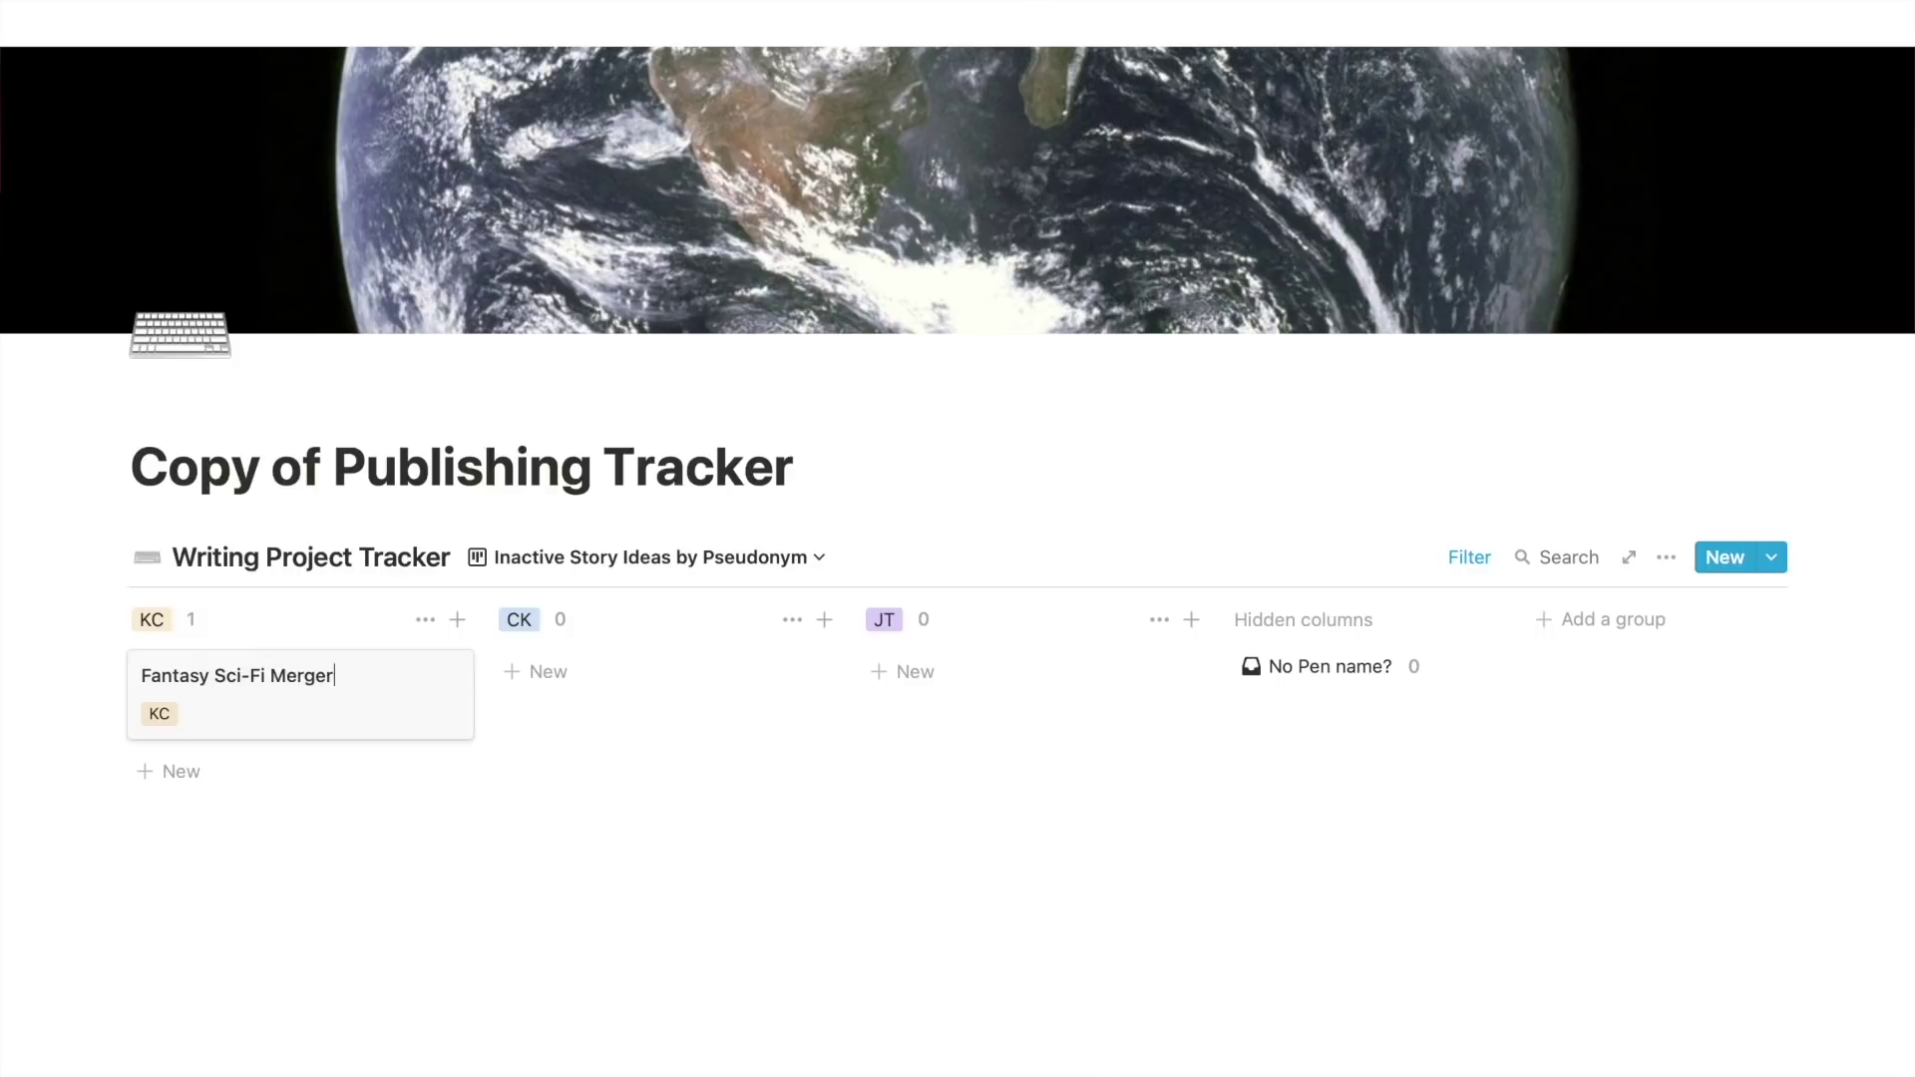
pyautogui.press('Escape')
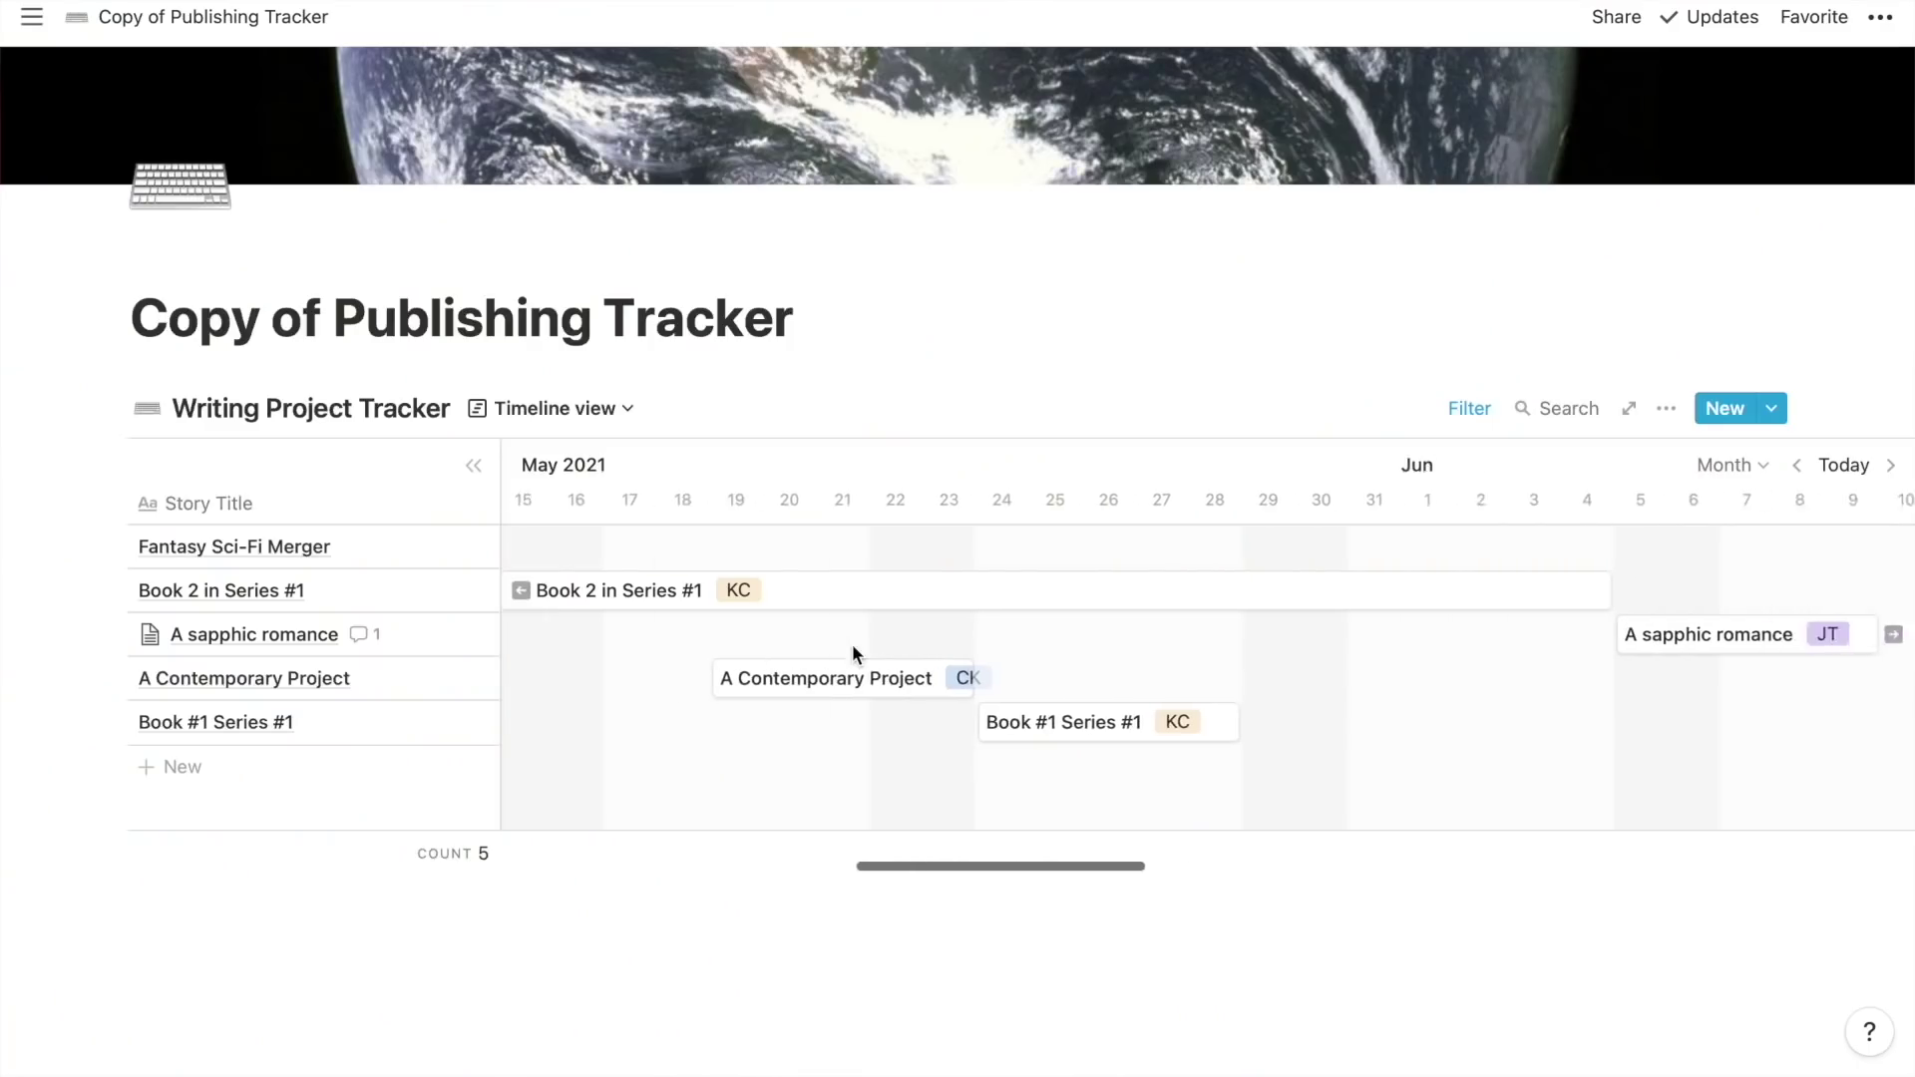
# Scroll along the timeline and open the A Contemporary Project entry from its bar
pyautogui.hscroll(5, 852, 643)
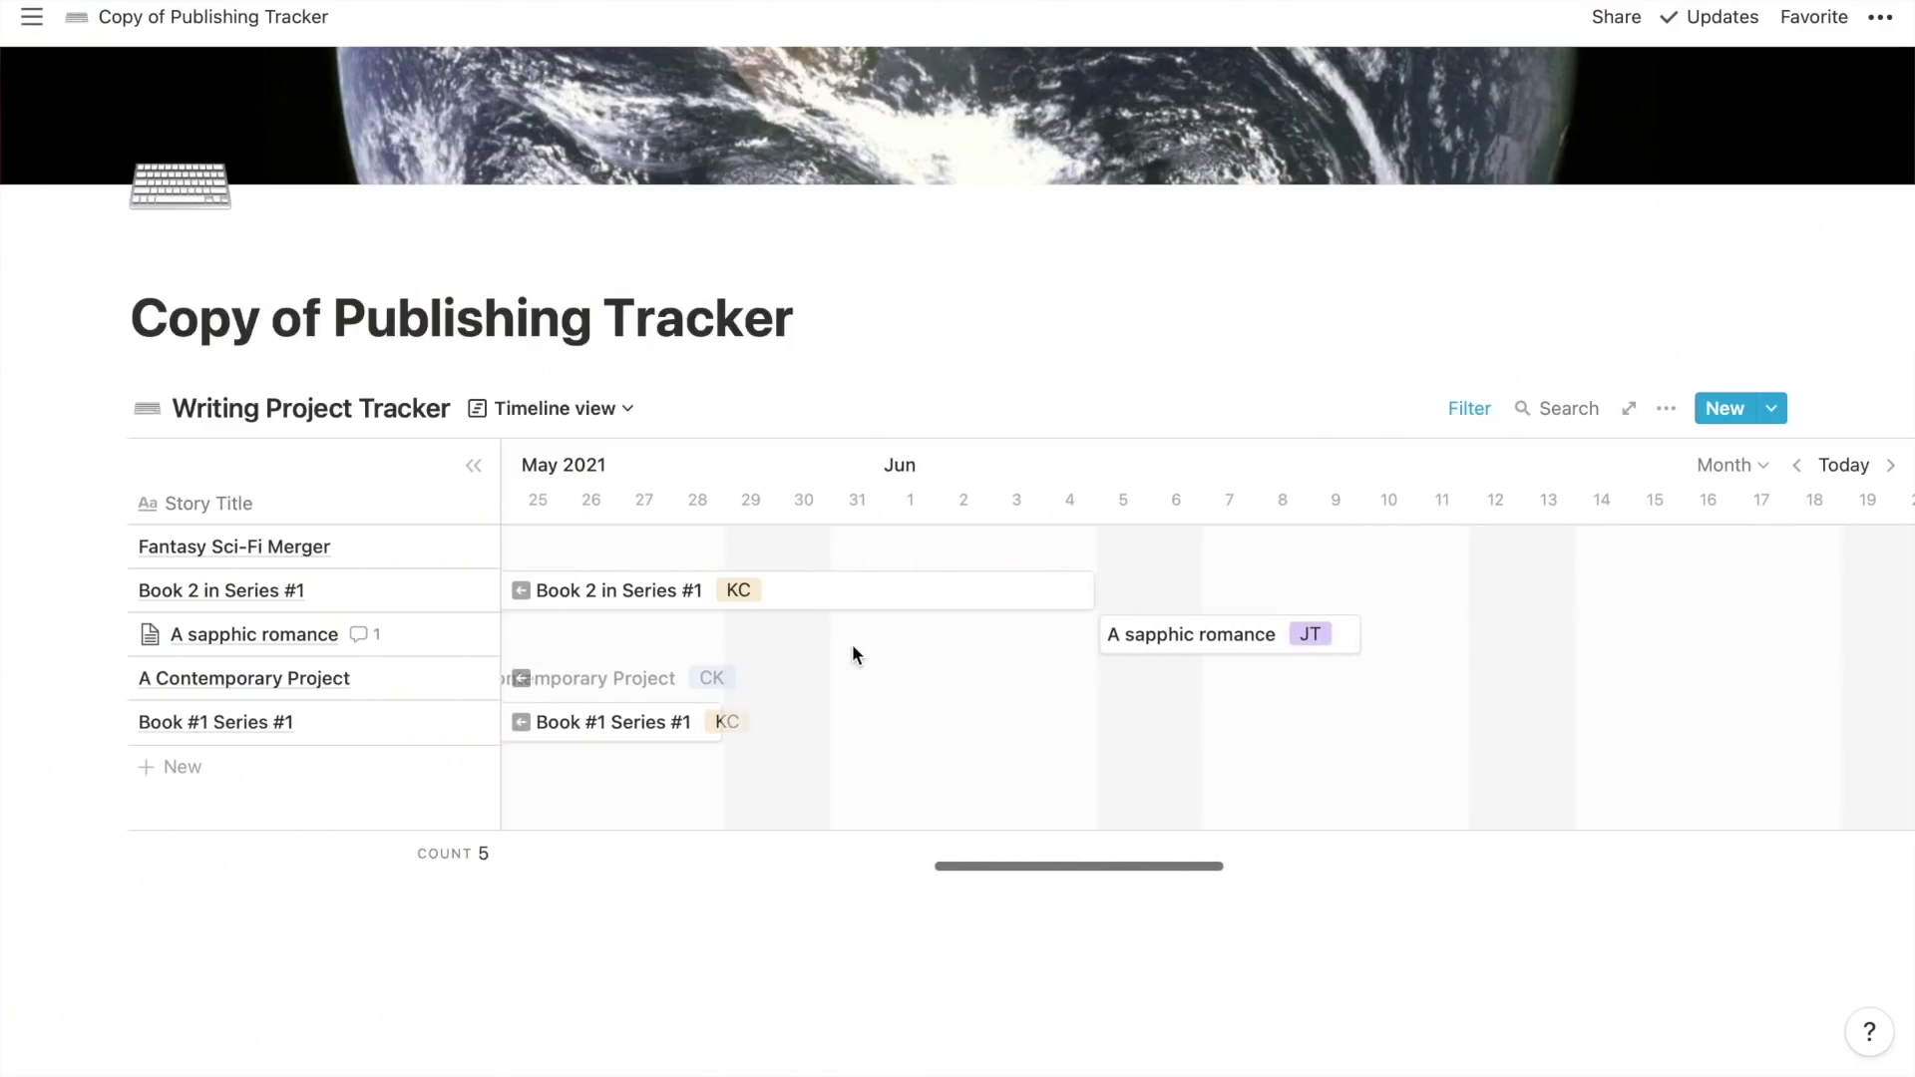
pyautogui.hscroll(-3, 707, 695)
pyautogui.click(778, 684)
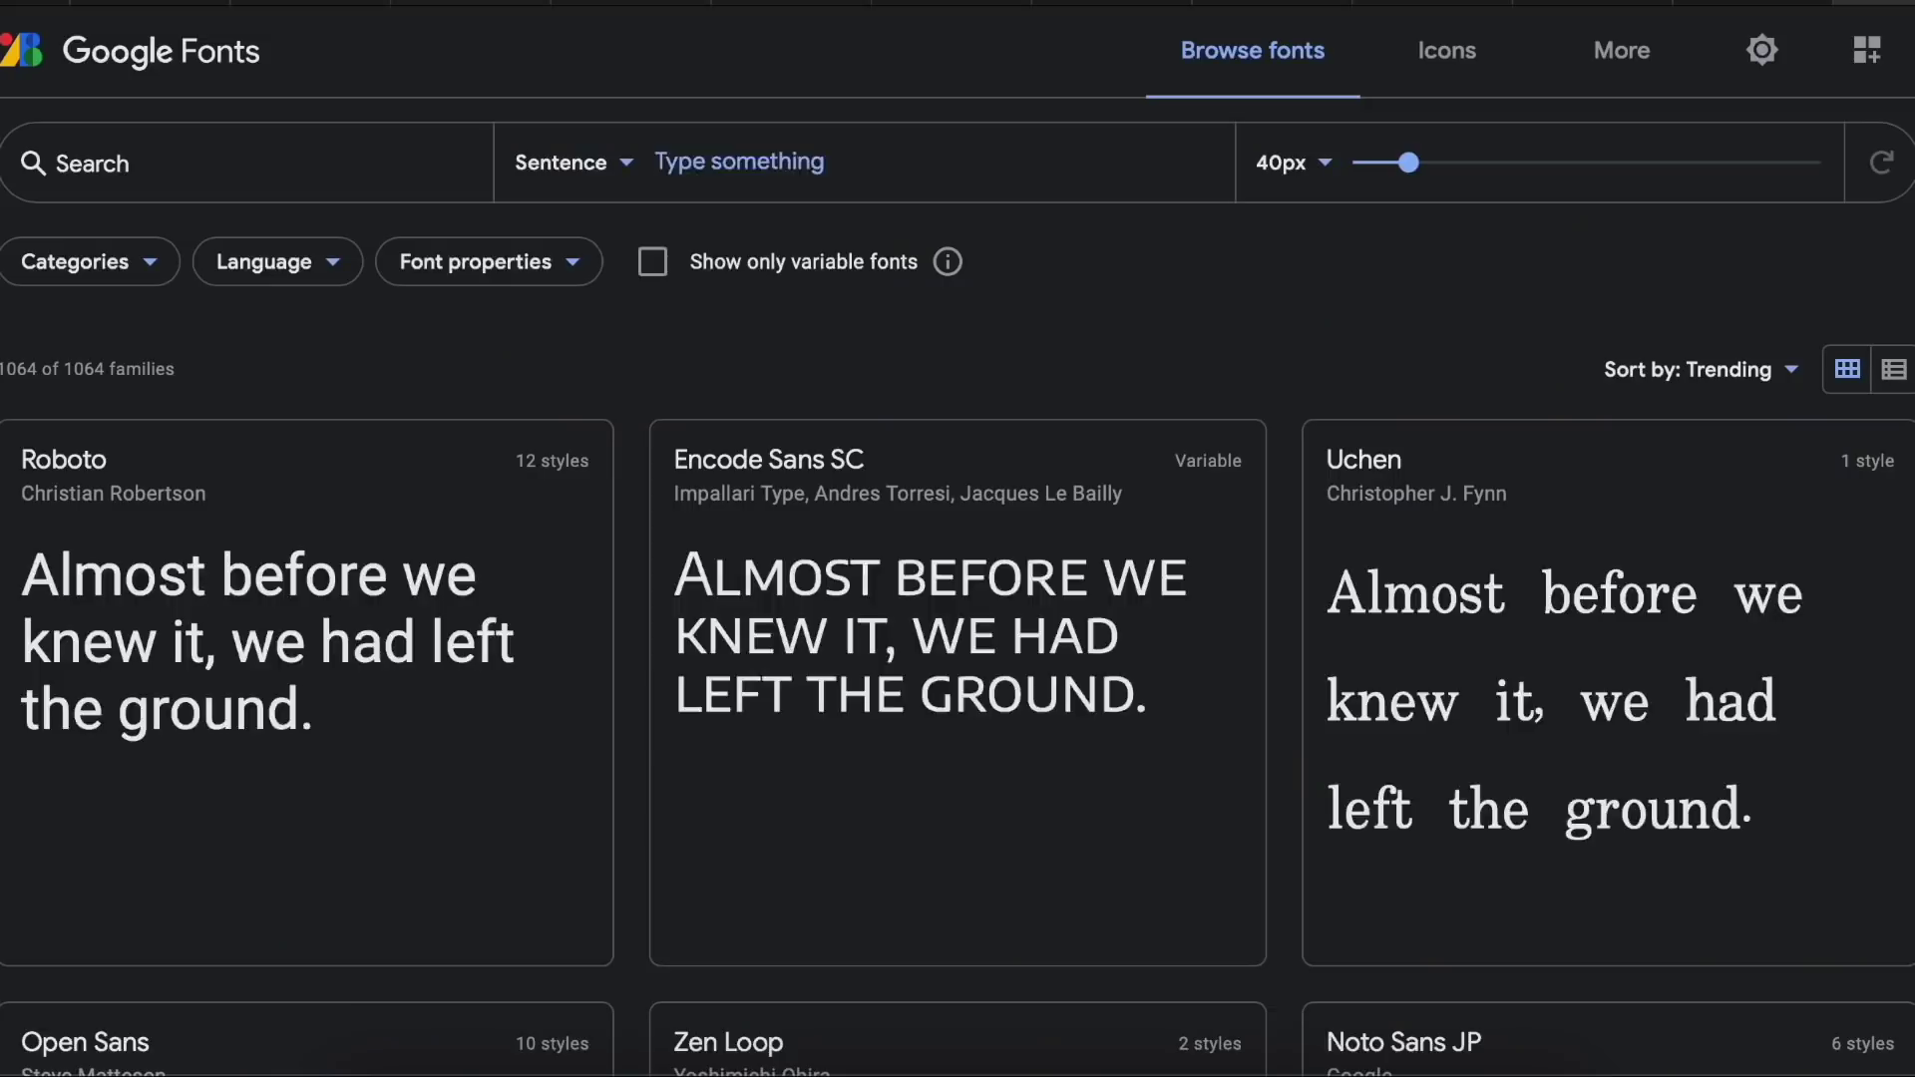
# Enter a short self-introduction greeting ending in a smiley as the font preview text
pyautogui.write("Hi! I'm Kate :)")
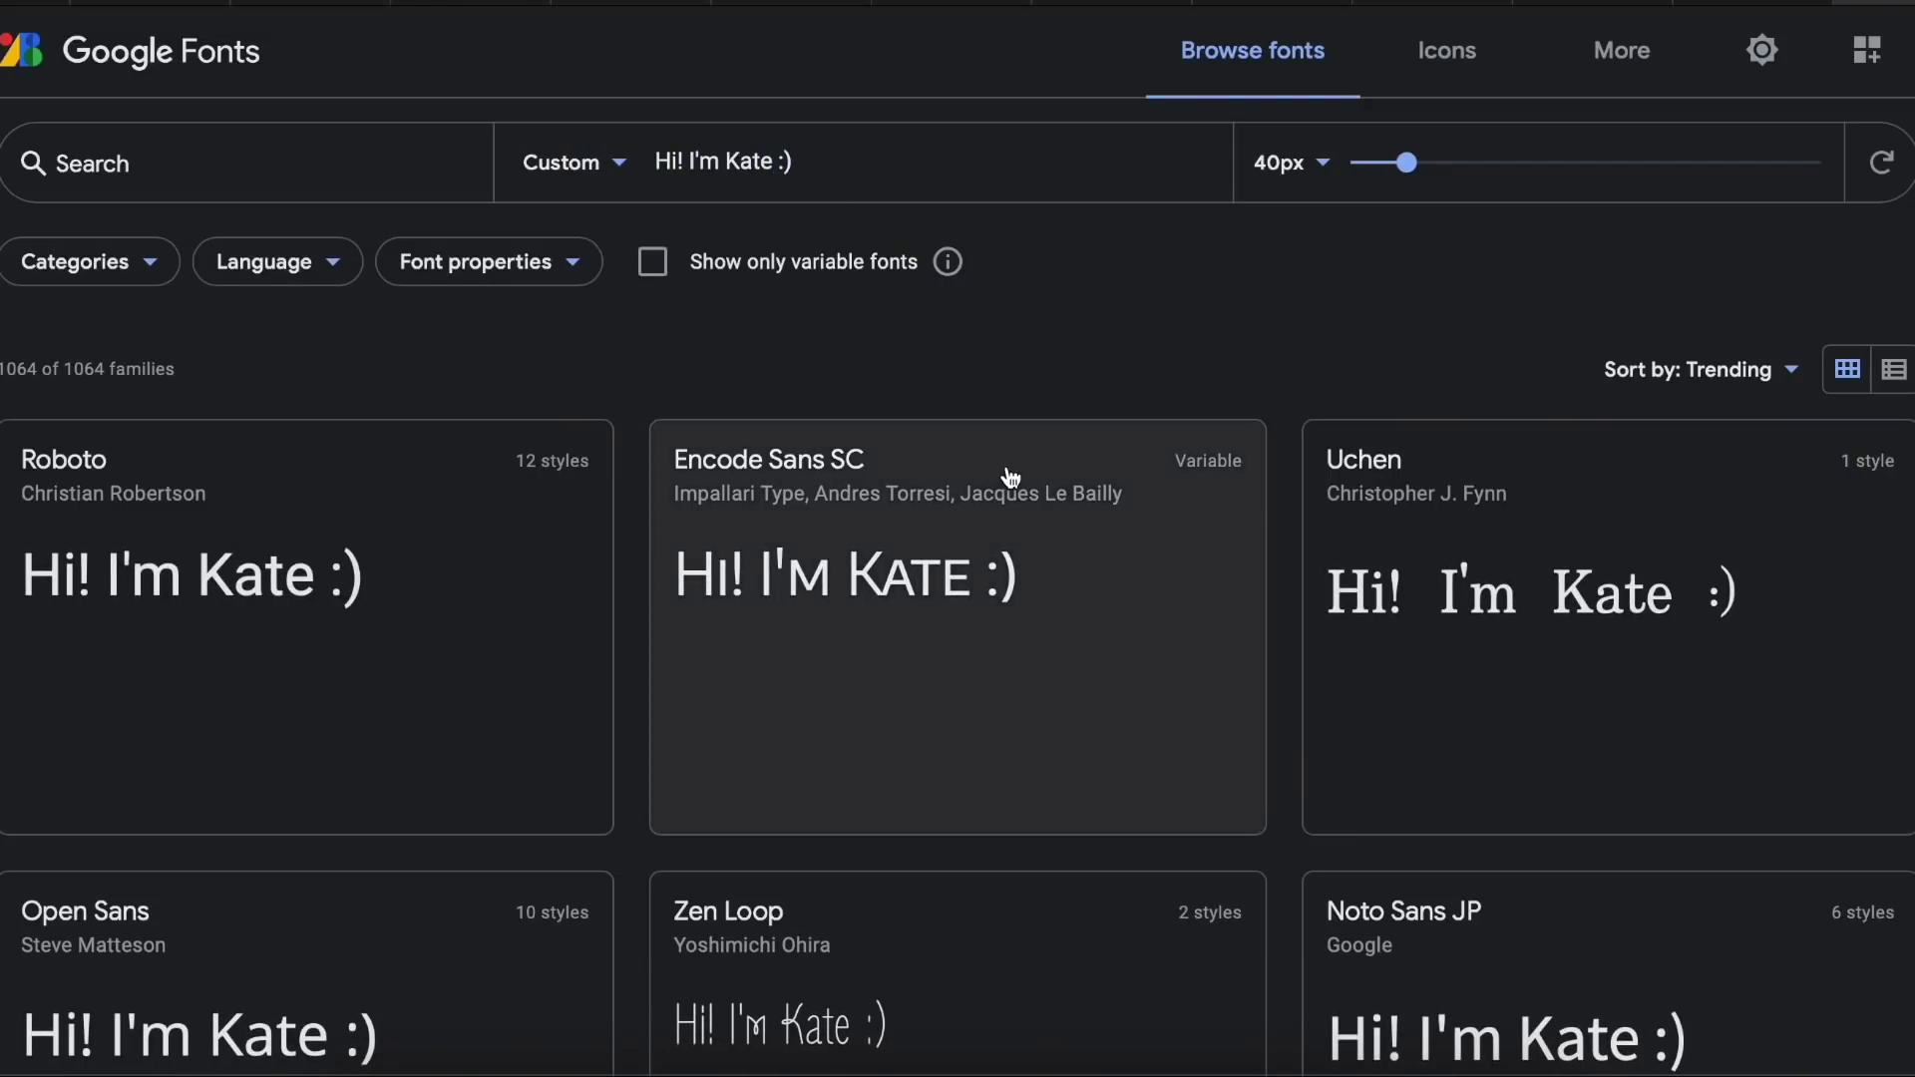
# Scroll the font list to see the greeting rendered in Oswald, Poppins and Noto Sans
pyautogui.scroll(-6, 1007, 479)
pyautogui.scroll(-7, 1009, 478)
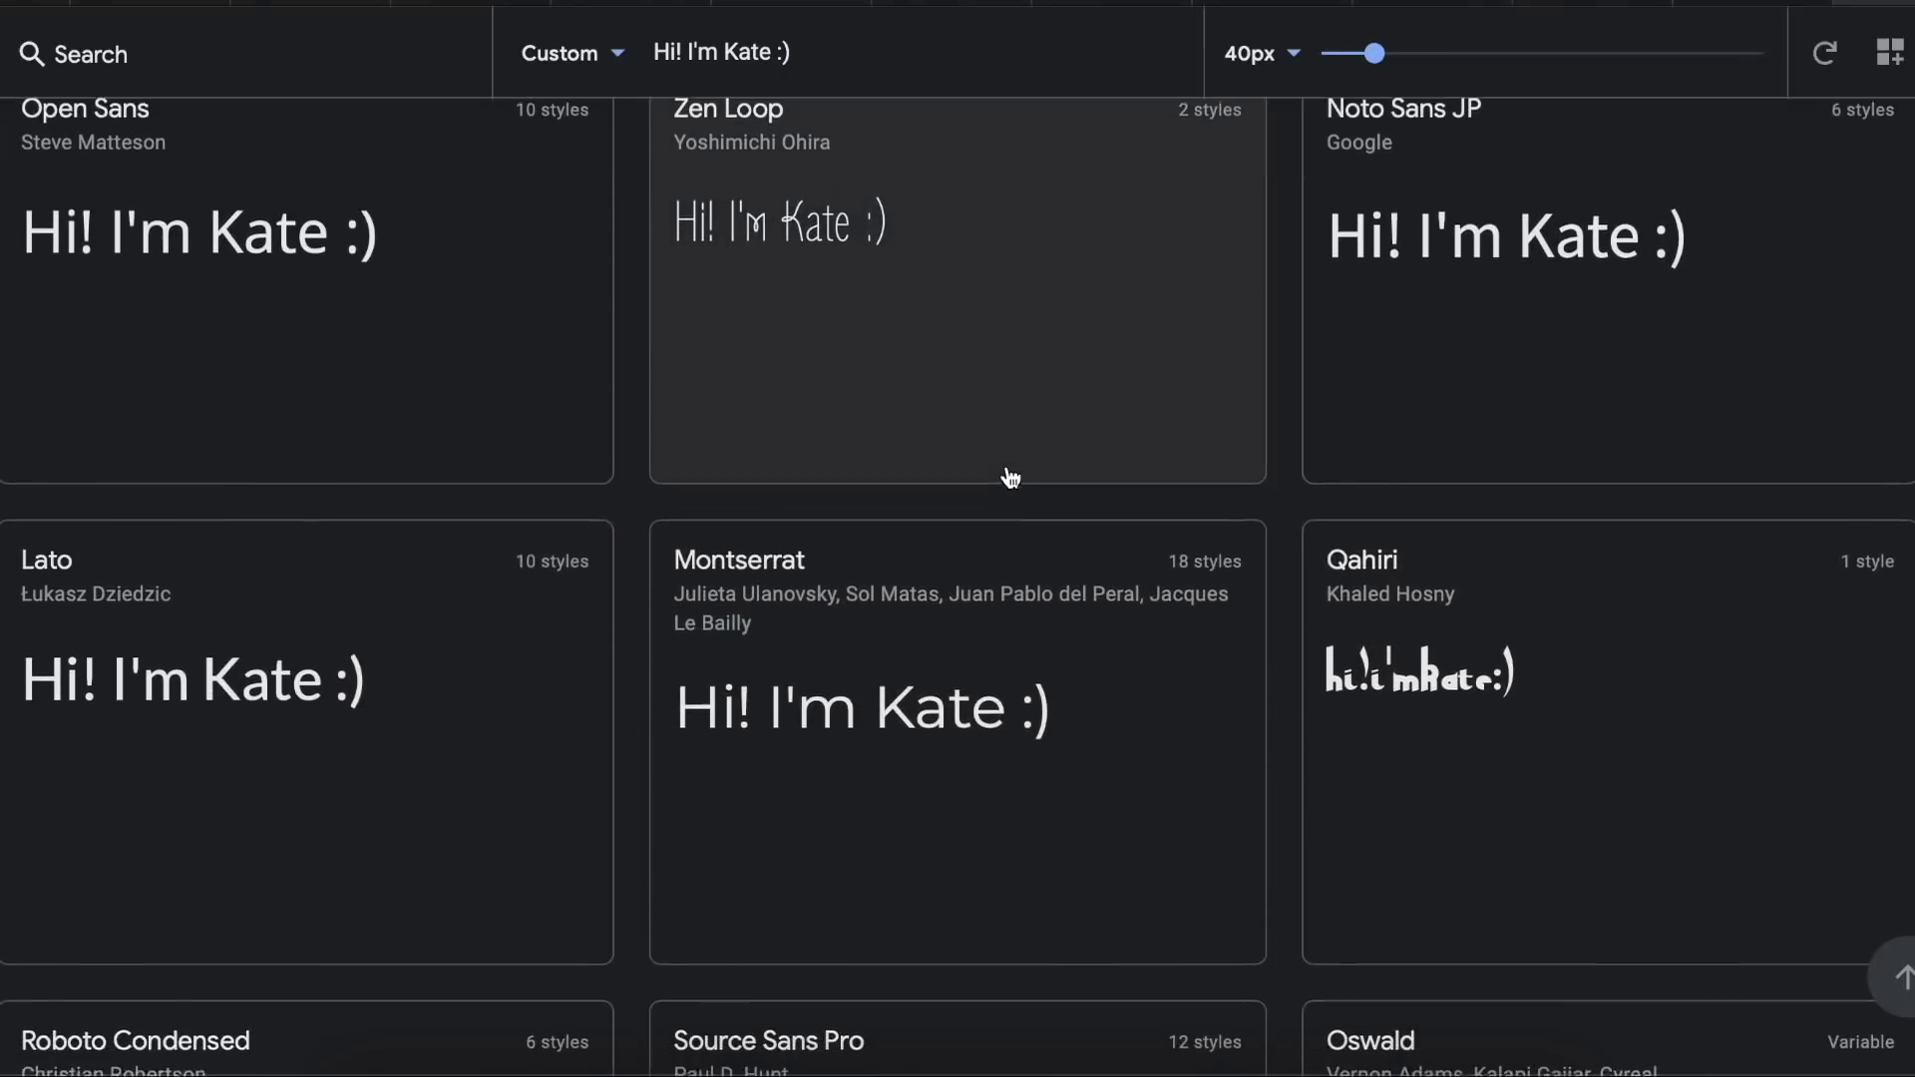
pyautogui.scroll(-4, 1010, 478)
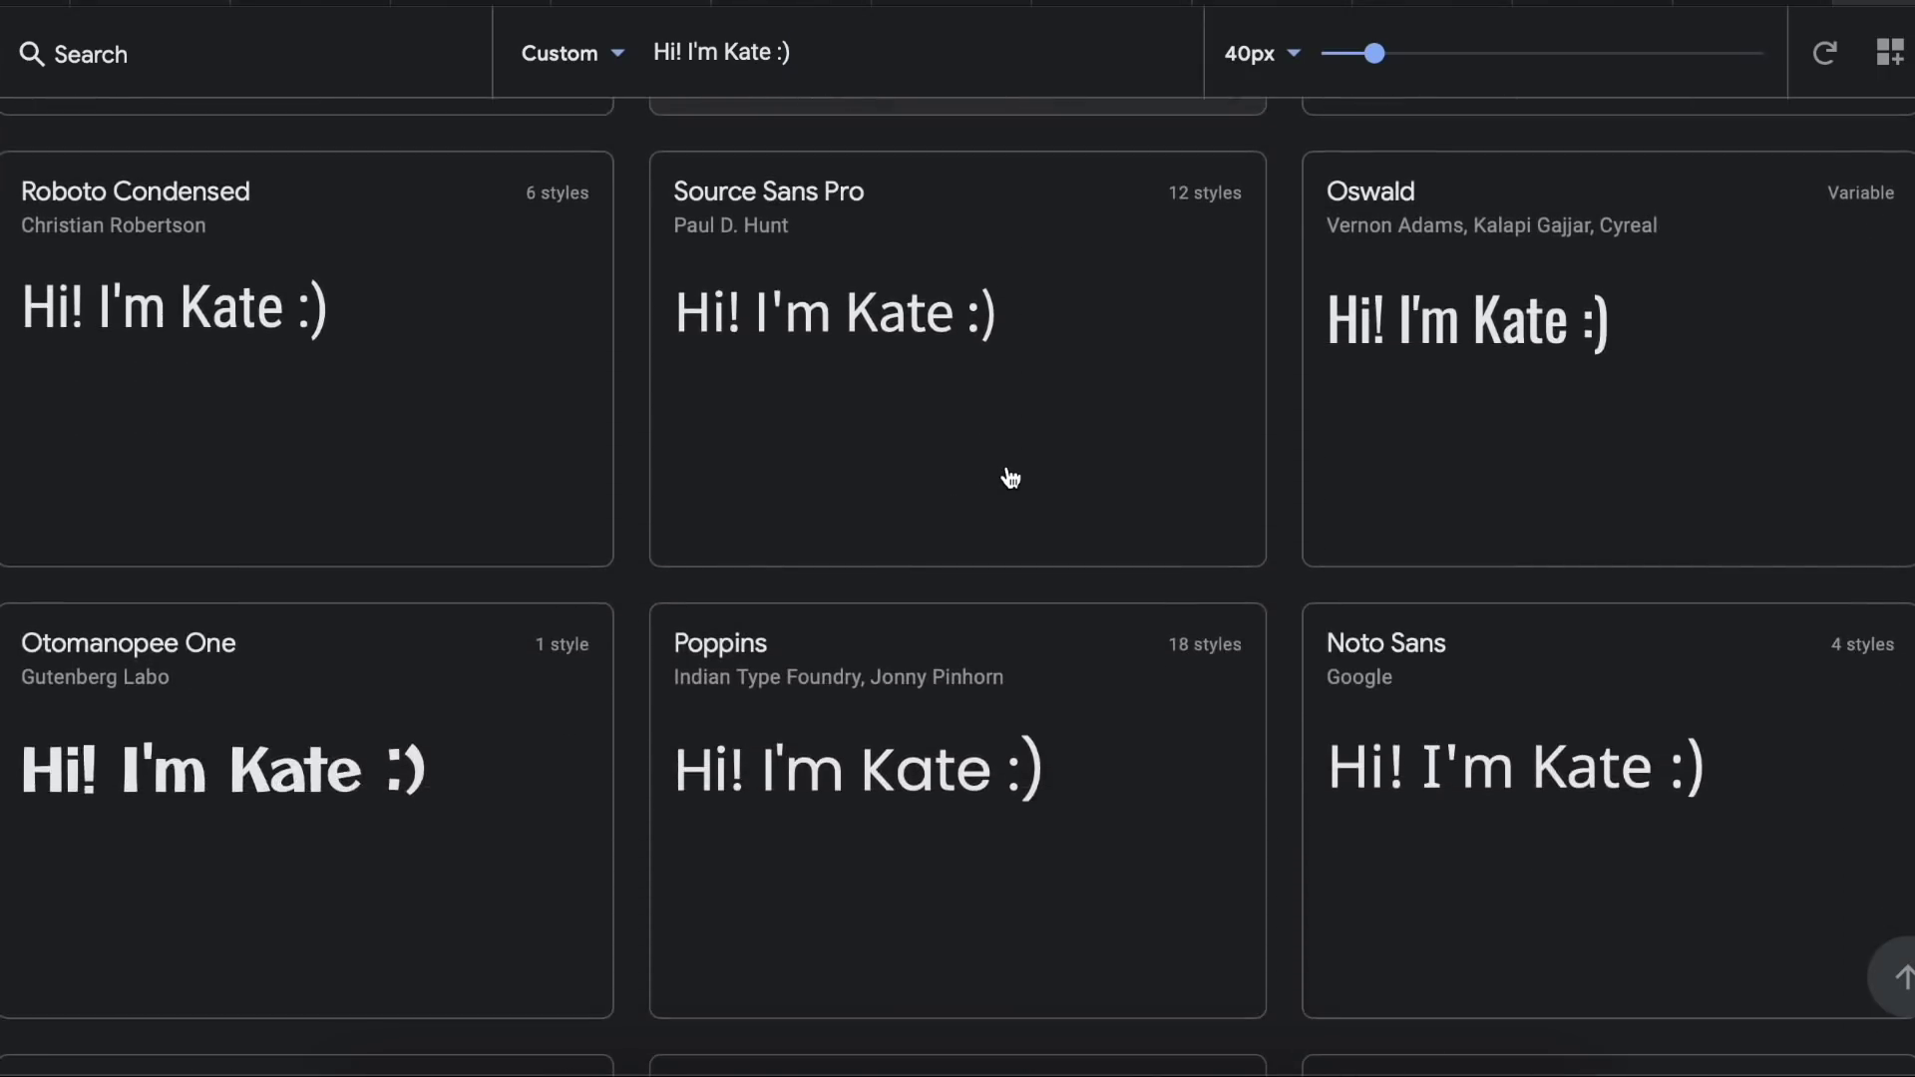